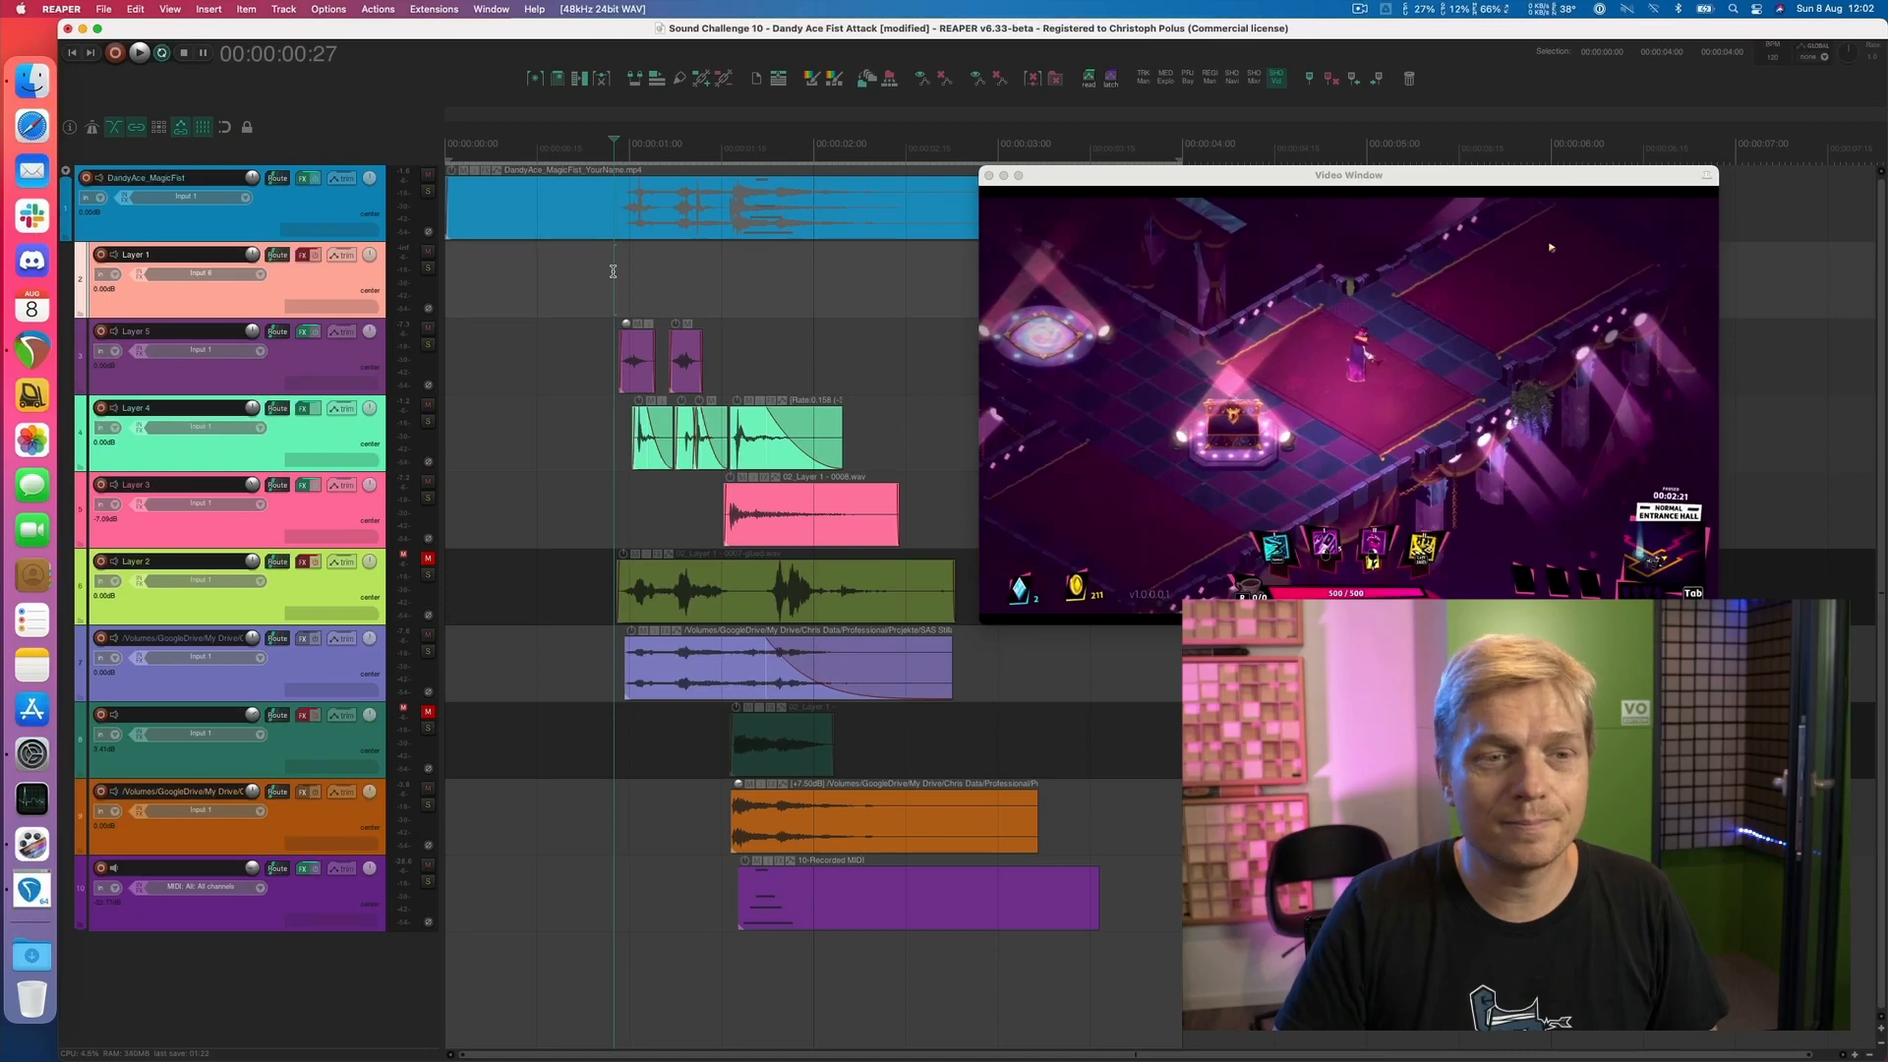
Play back the full session and bring up the effects chain of the Layer 5 track to audition it in solo
key("space")
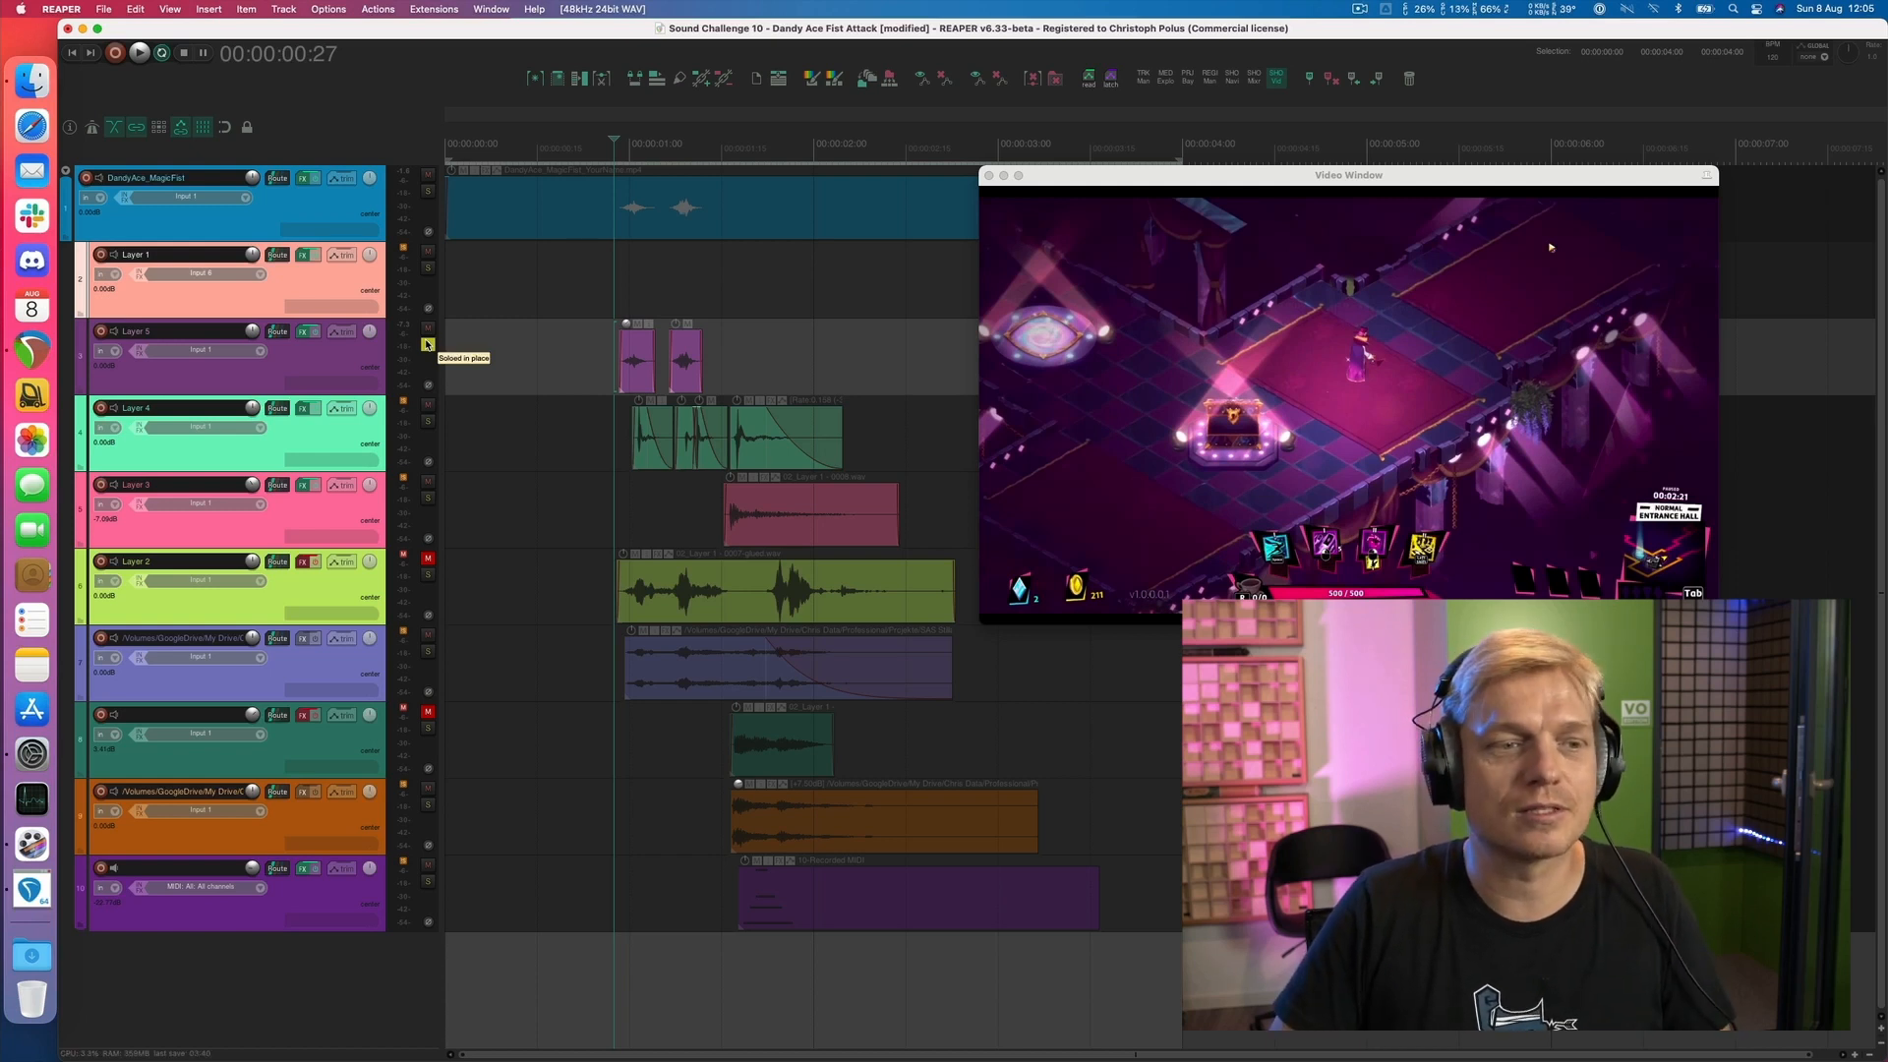
left_click(303, 332)
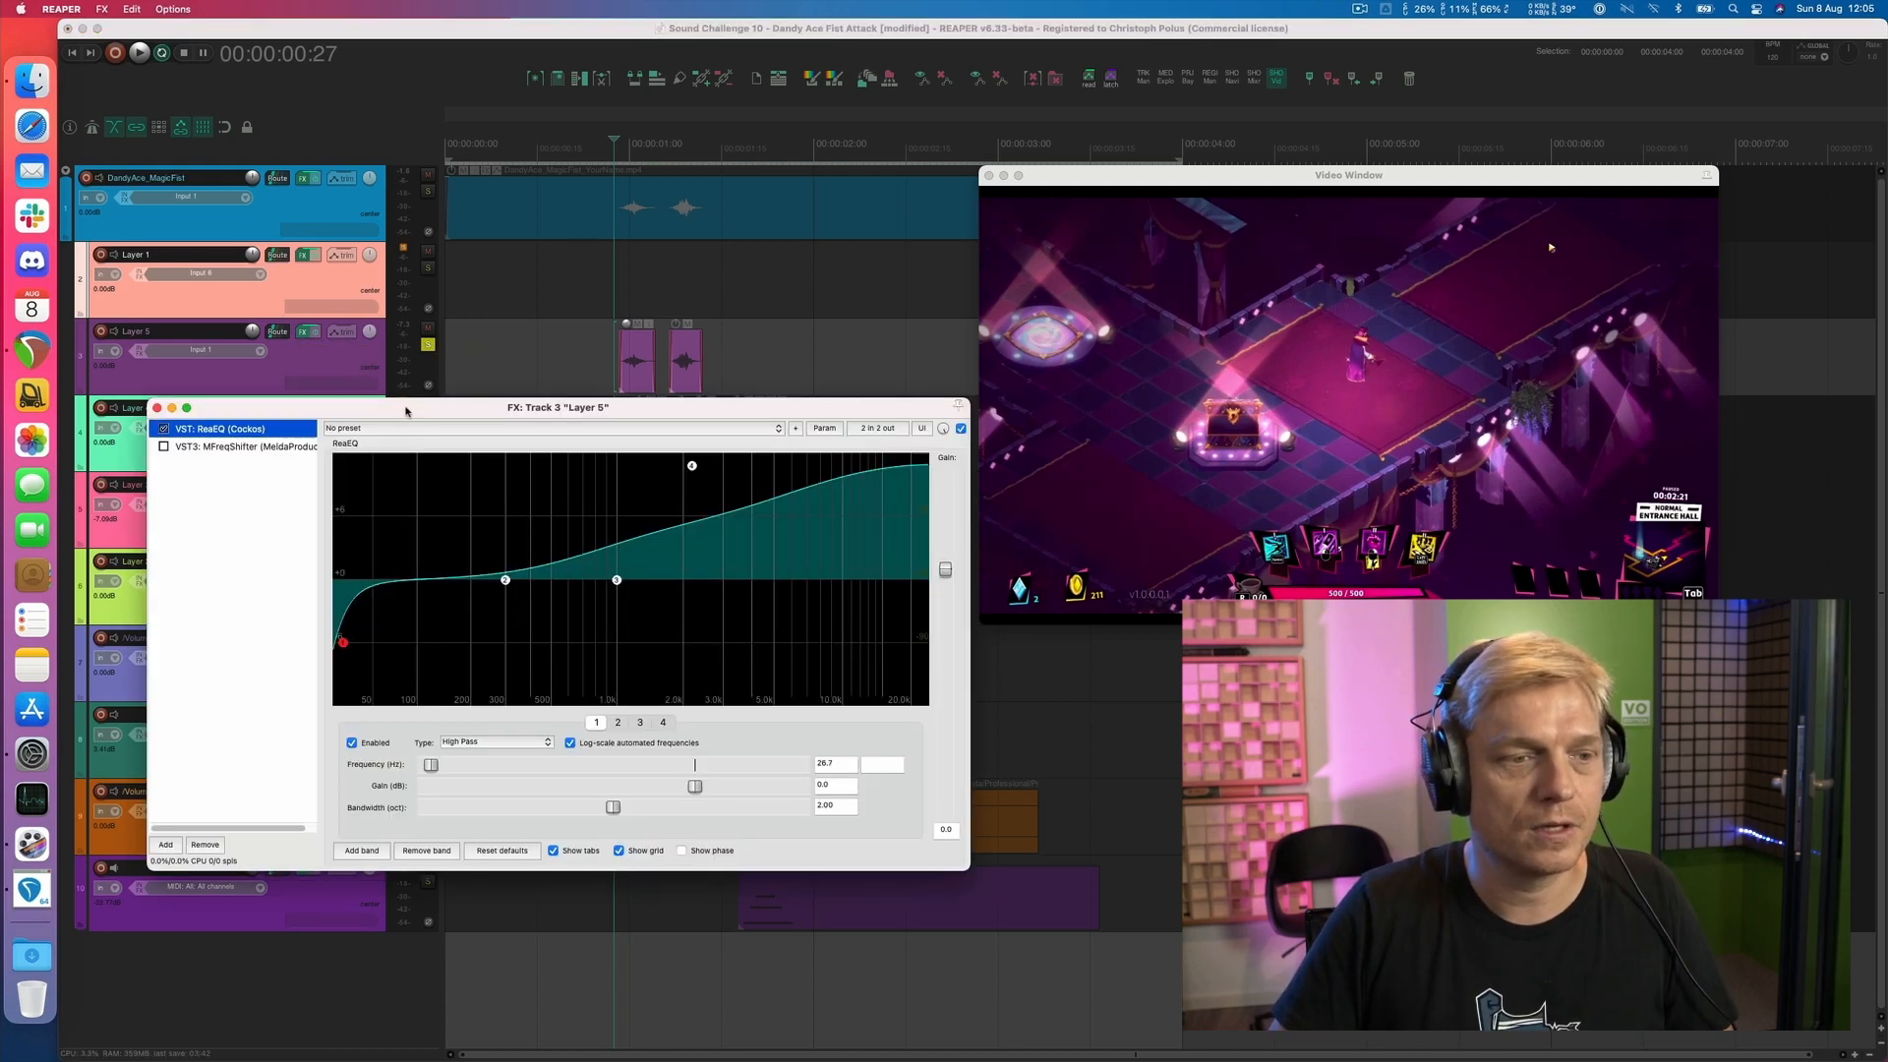
left_click_drag(405, 407, 405, 408)
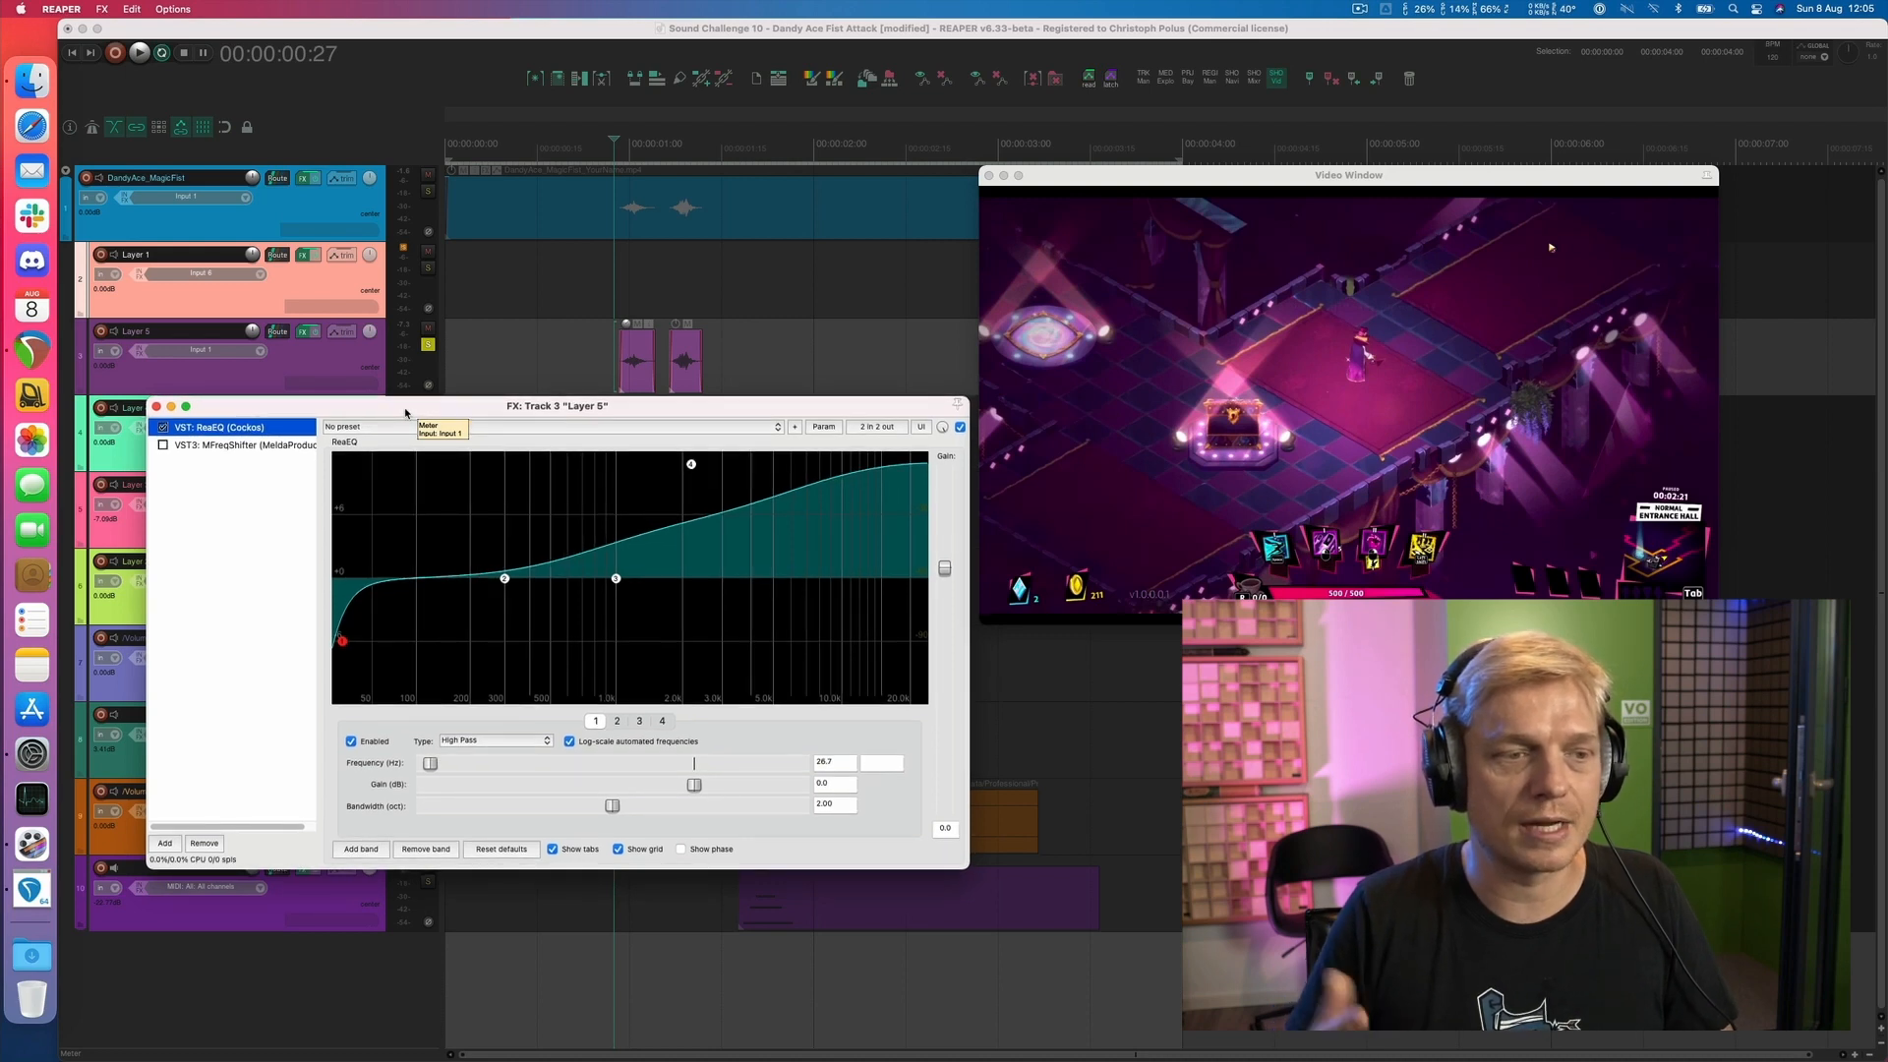
key("space")
key("space")
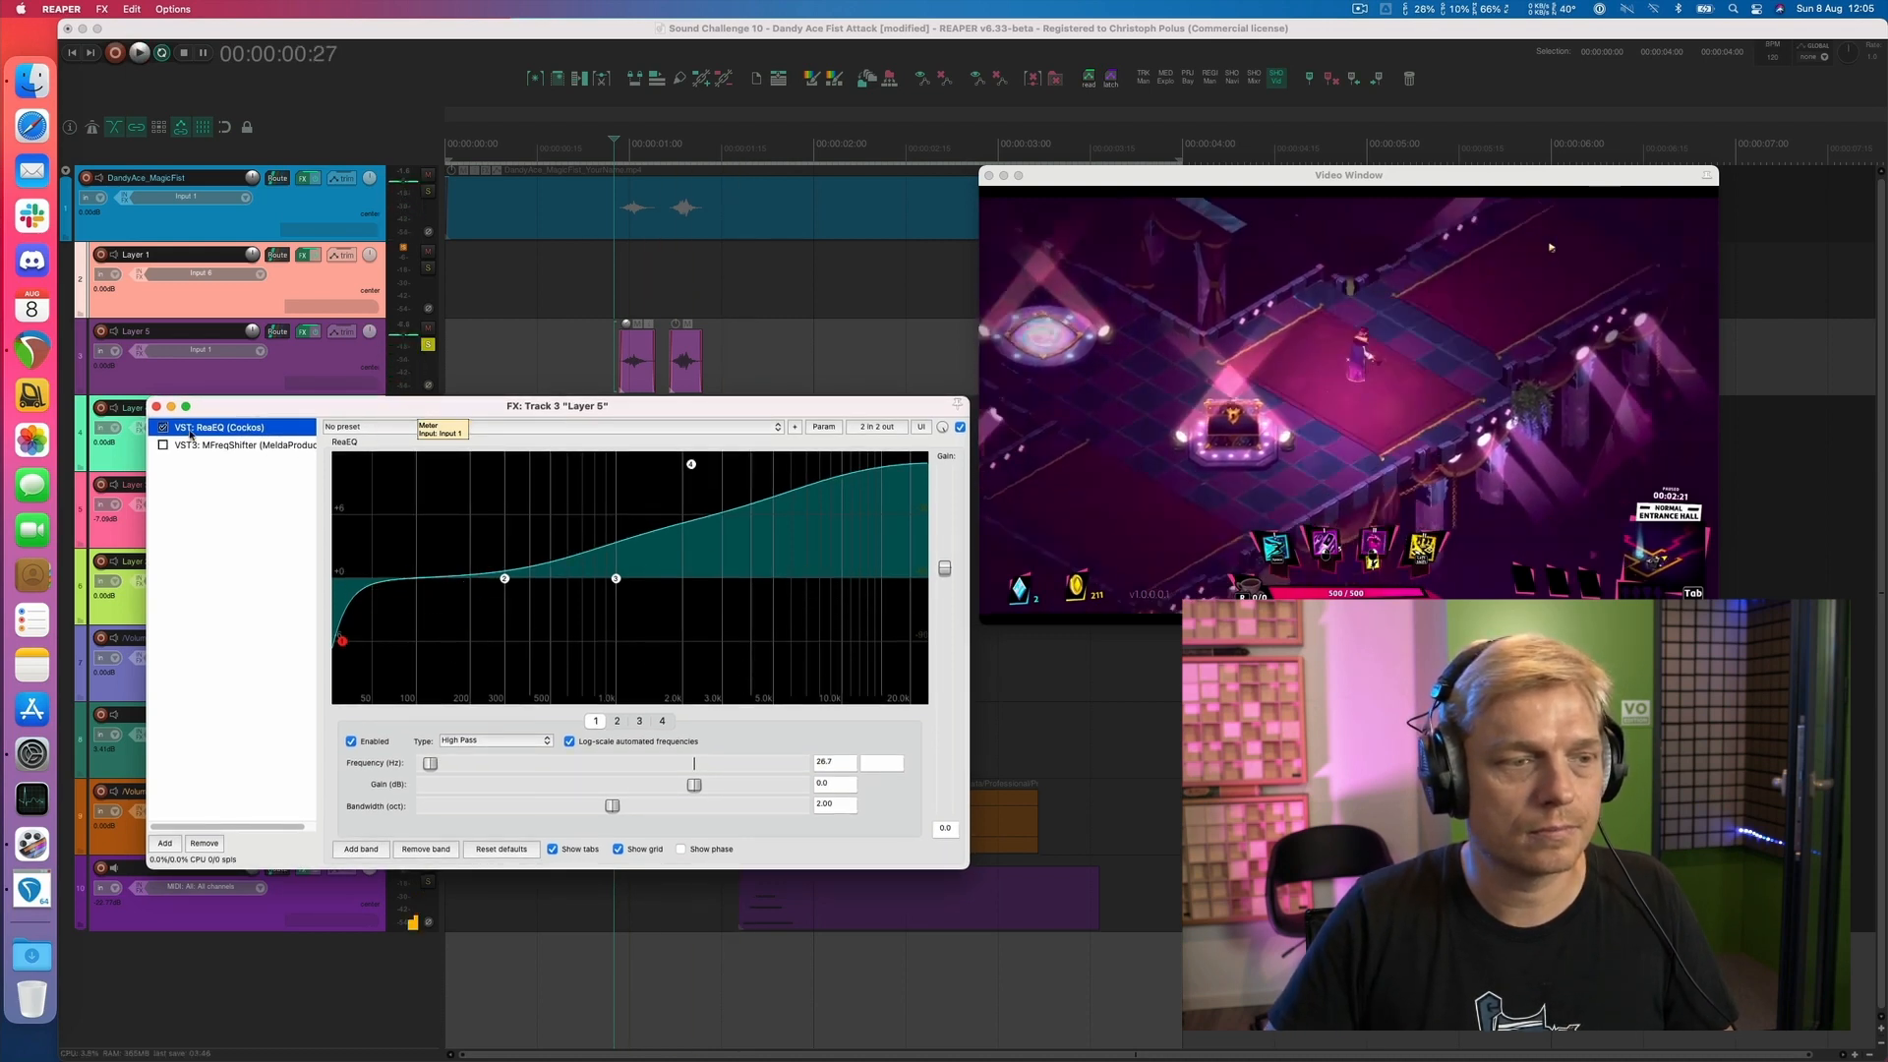
Enable and show the MFreqShifter effect on Layer 5 and play the soloed track through it
left_click(198, 445)
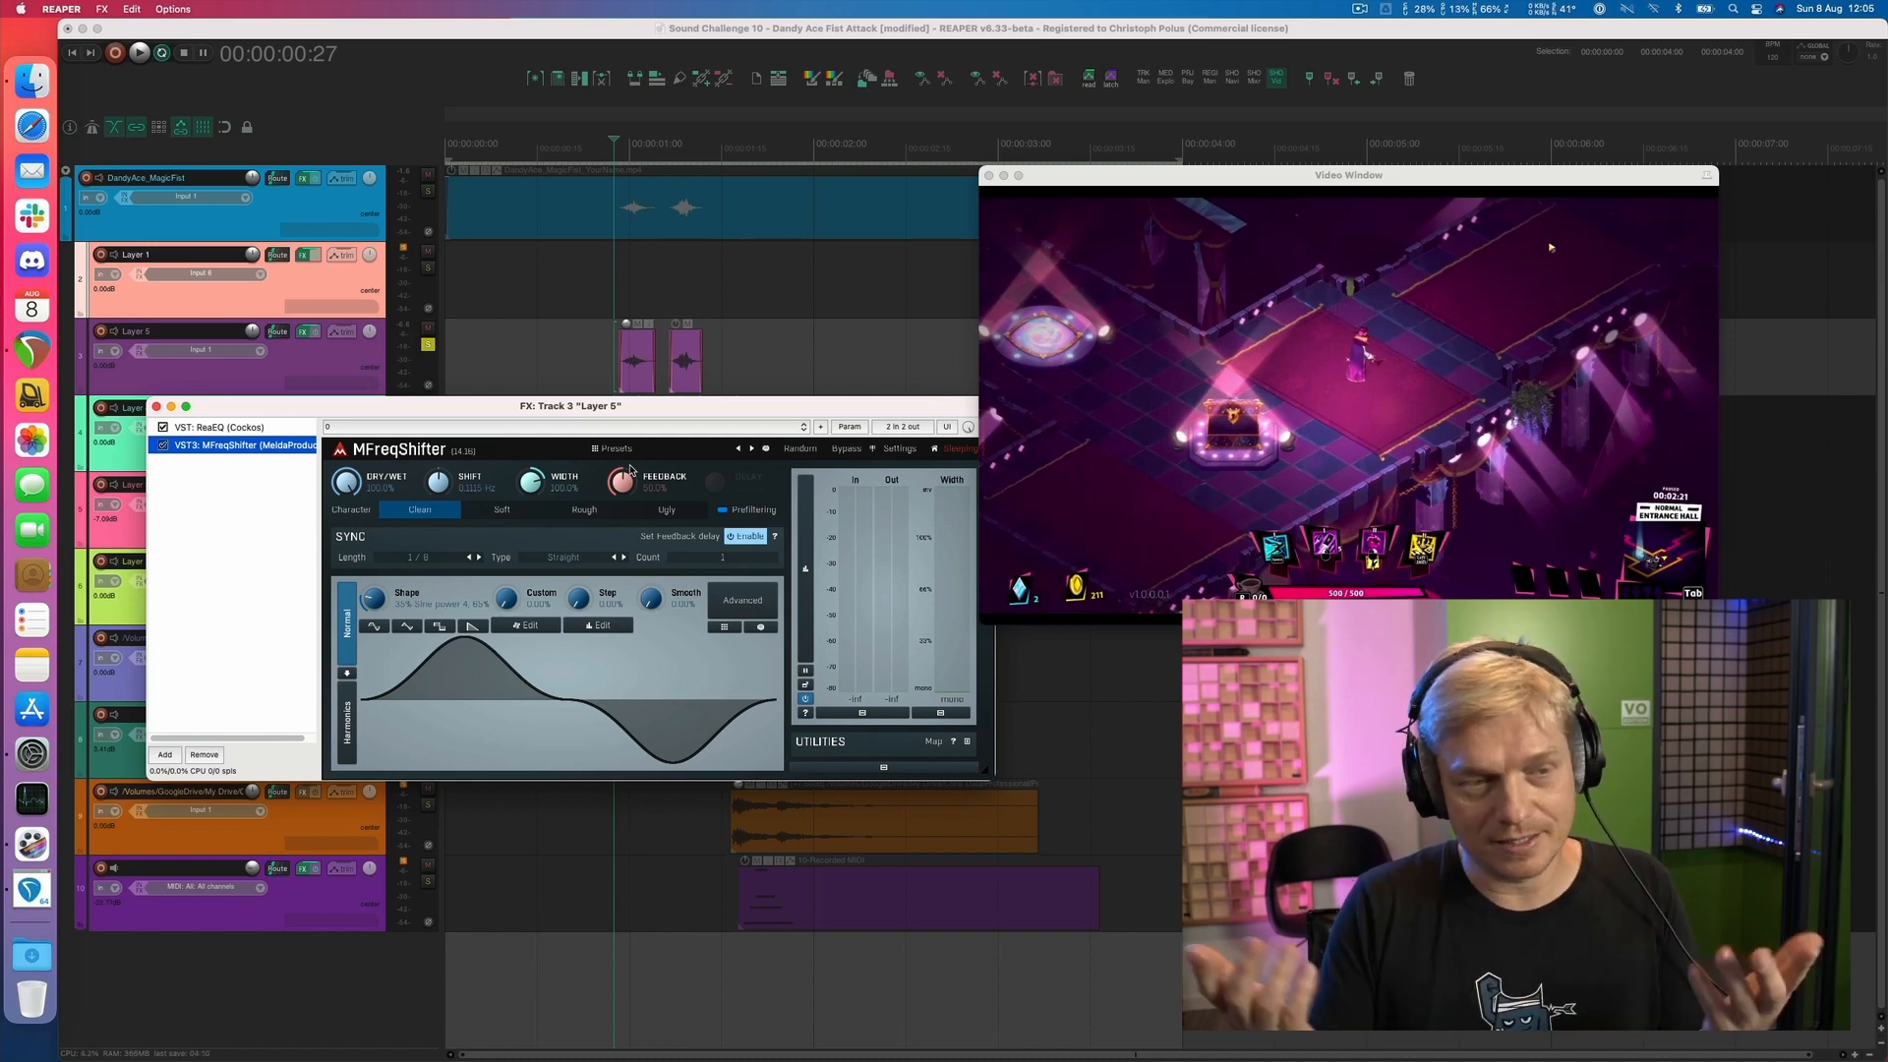
key("space")
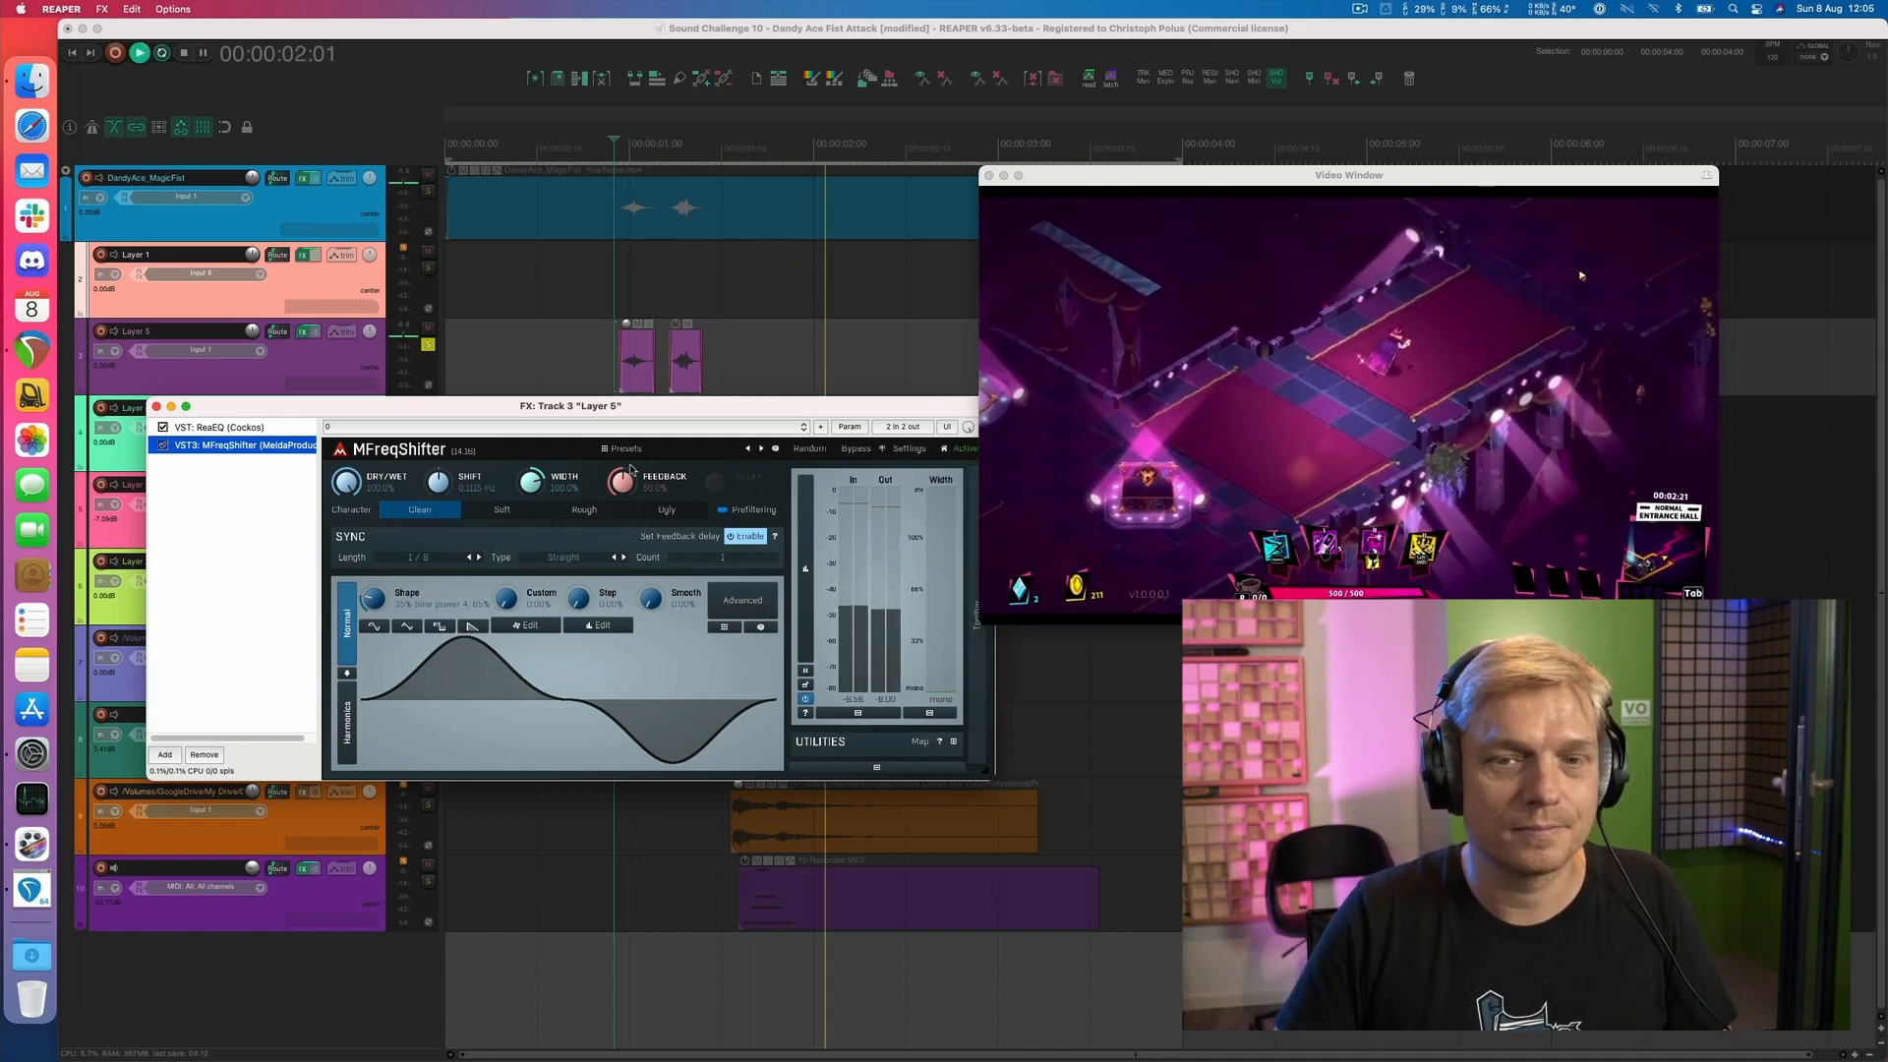
key("space")
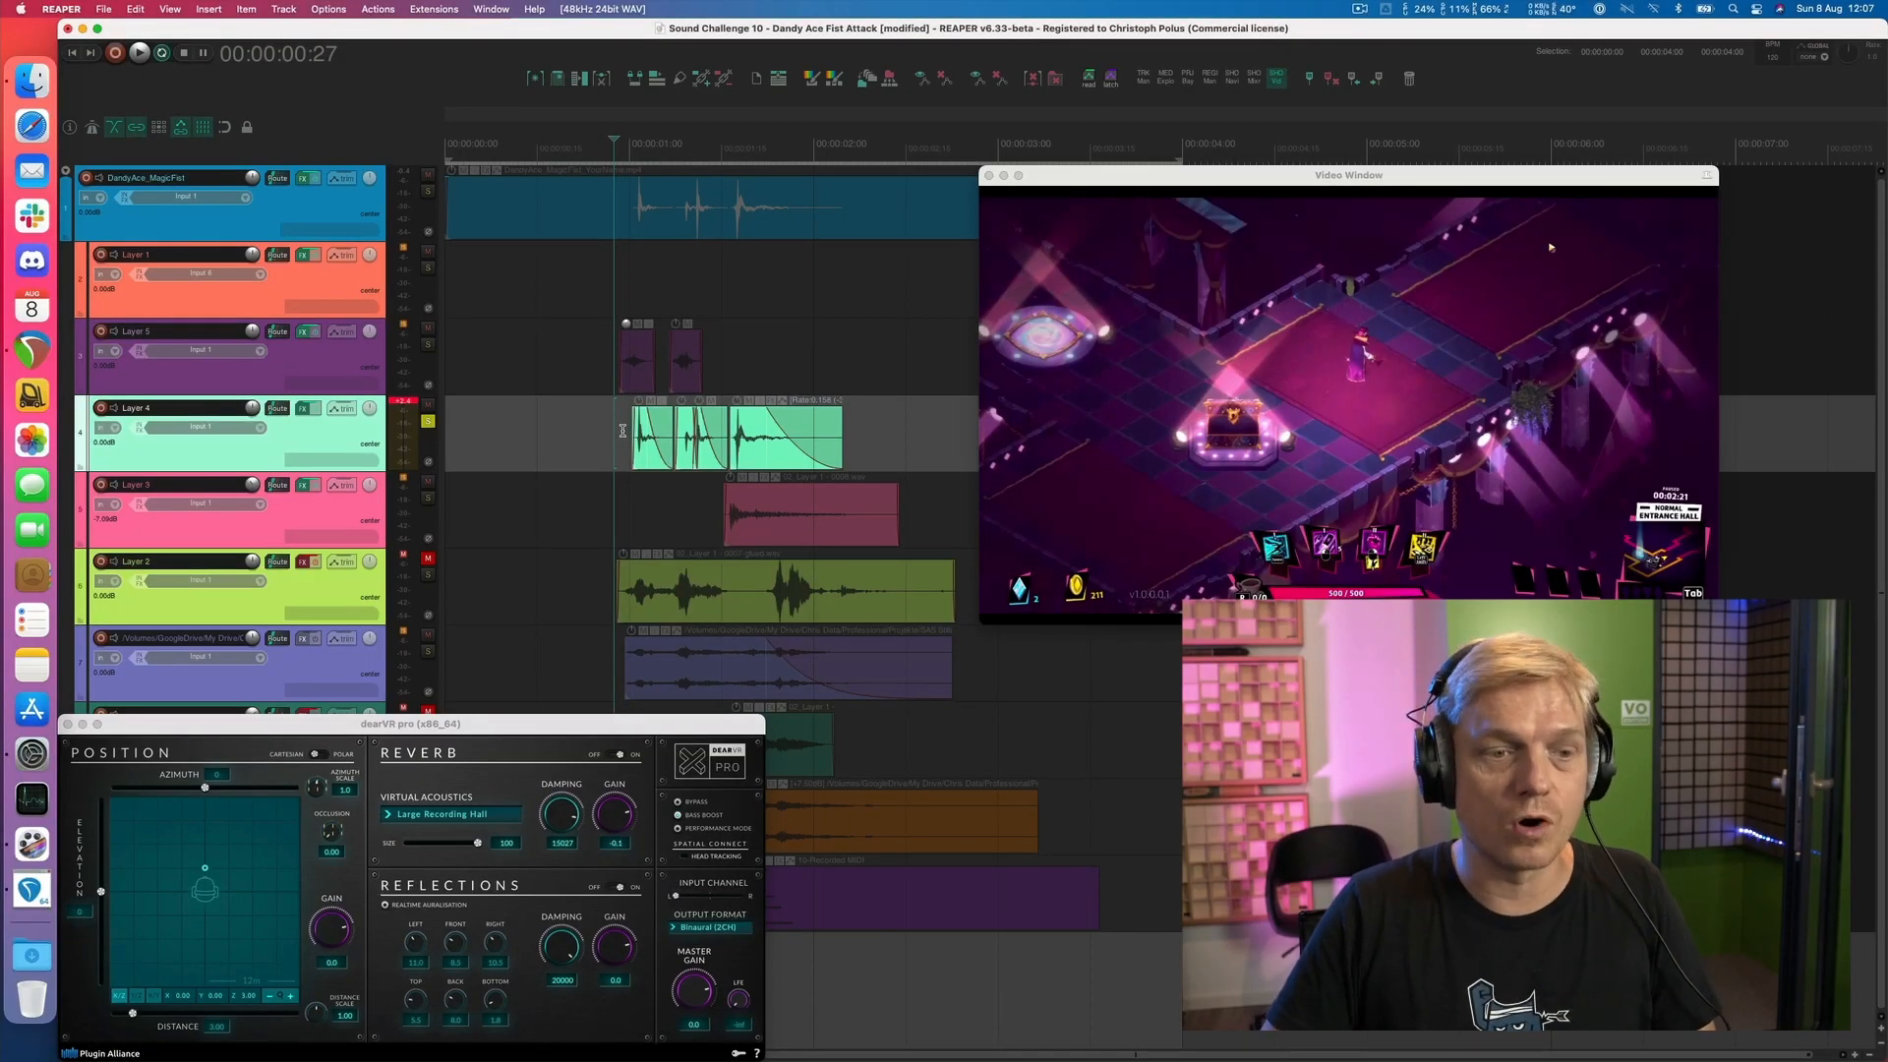
Audition the soloed Layer 4 track several times against the video
key("space")
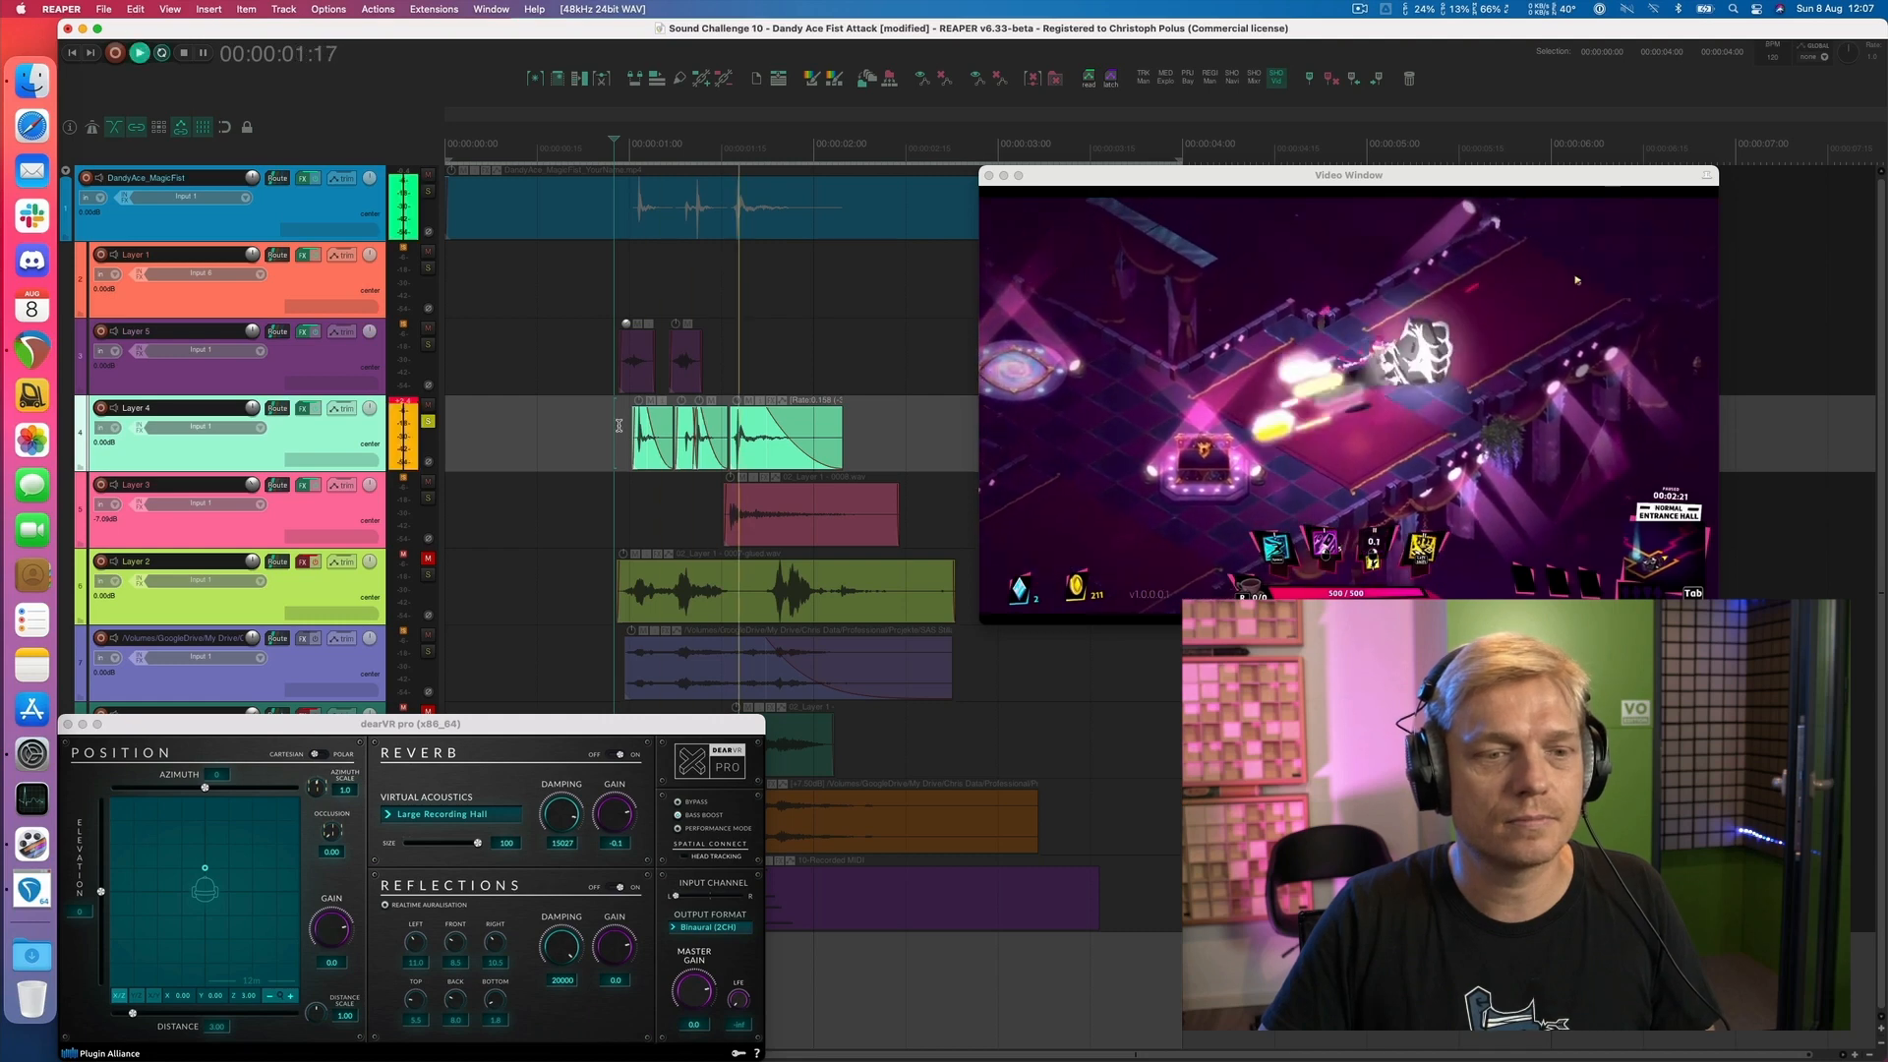
key("space")
key("space")
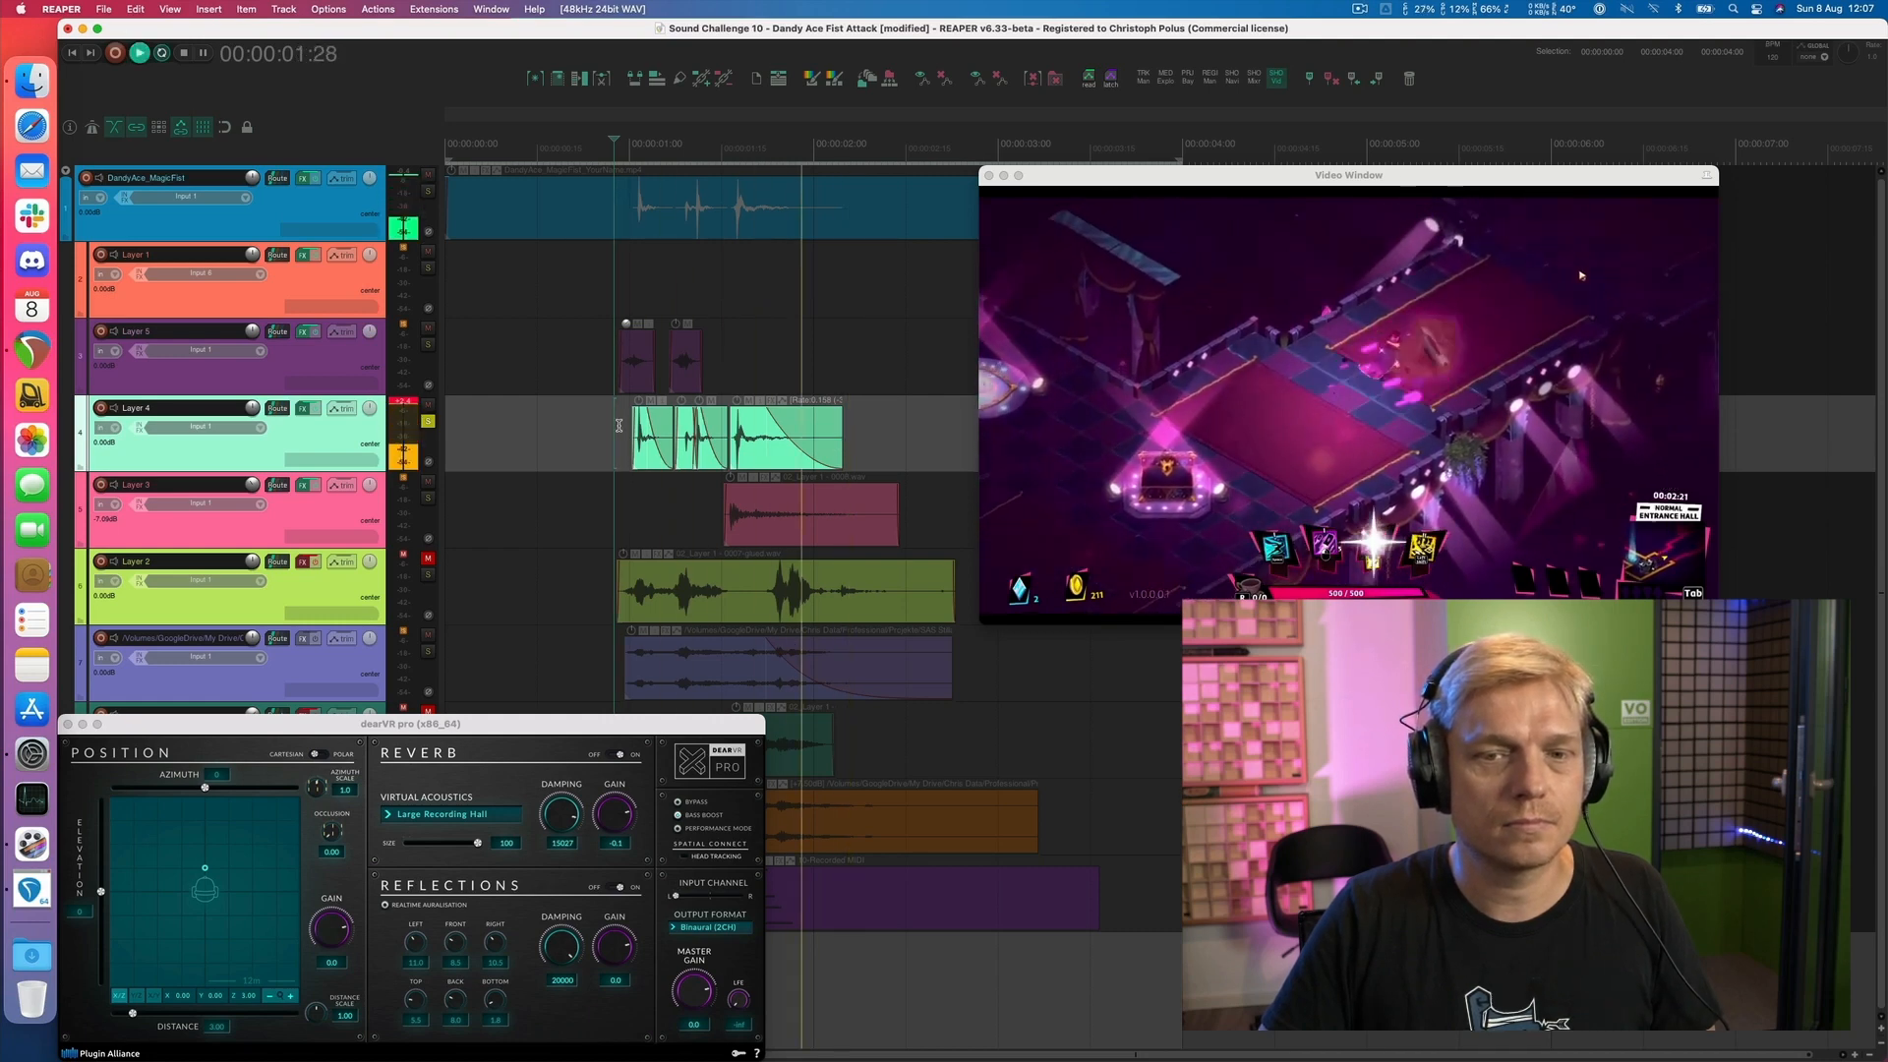
key("space")
Bring up Layer 4's effects chain, enable iZotope Trash 2 and play the track through it
left_click(306, 409)
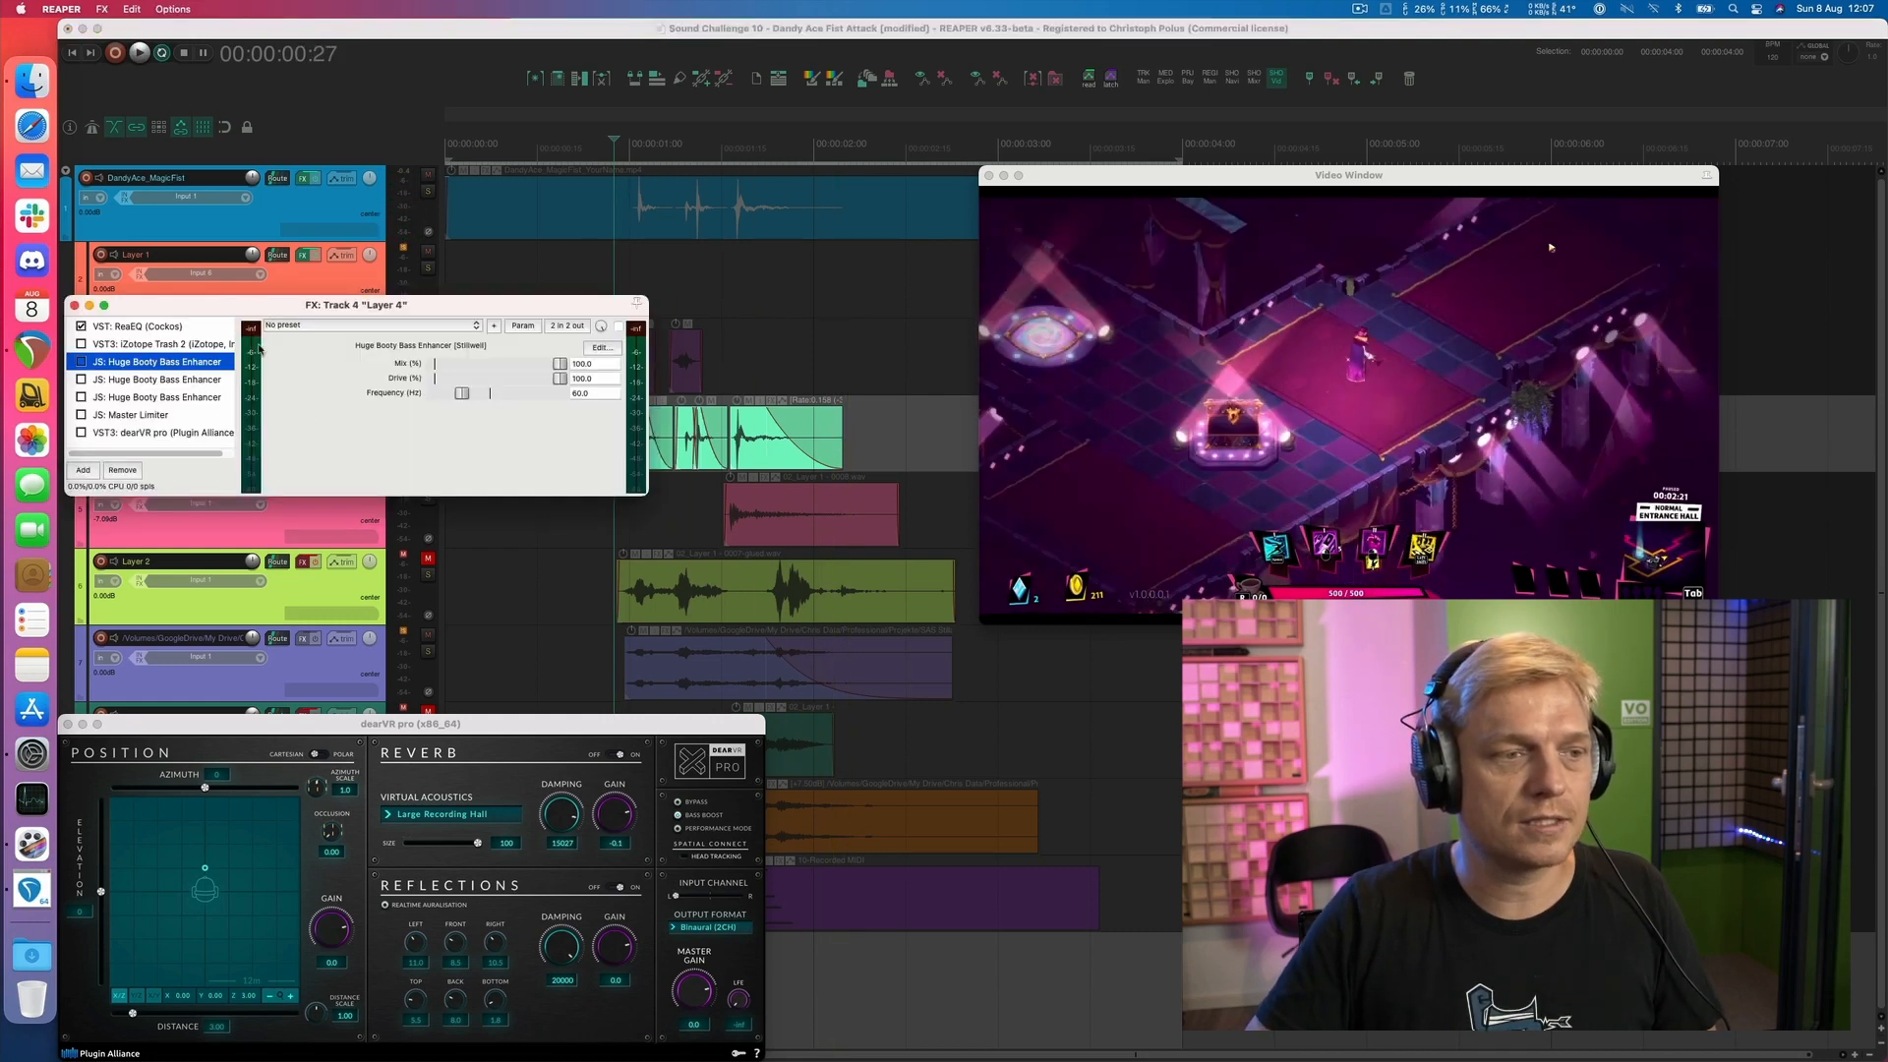
left_click(133, 343)
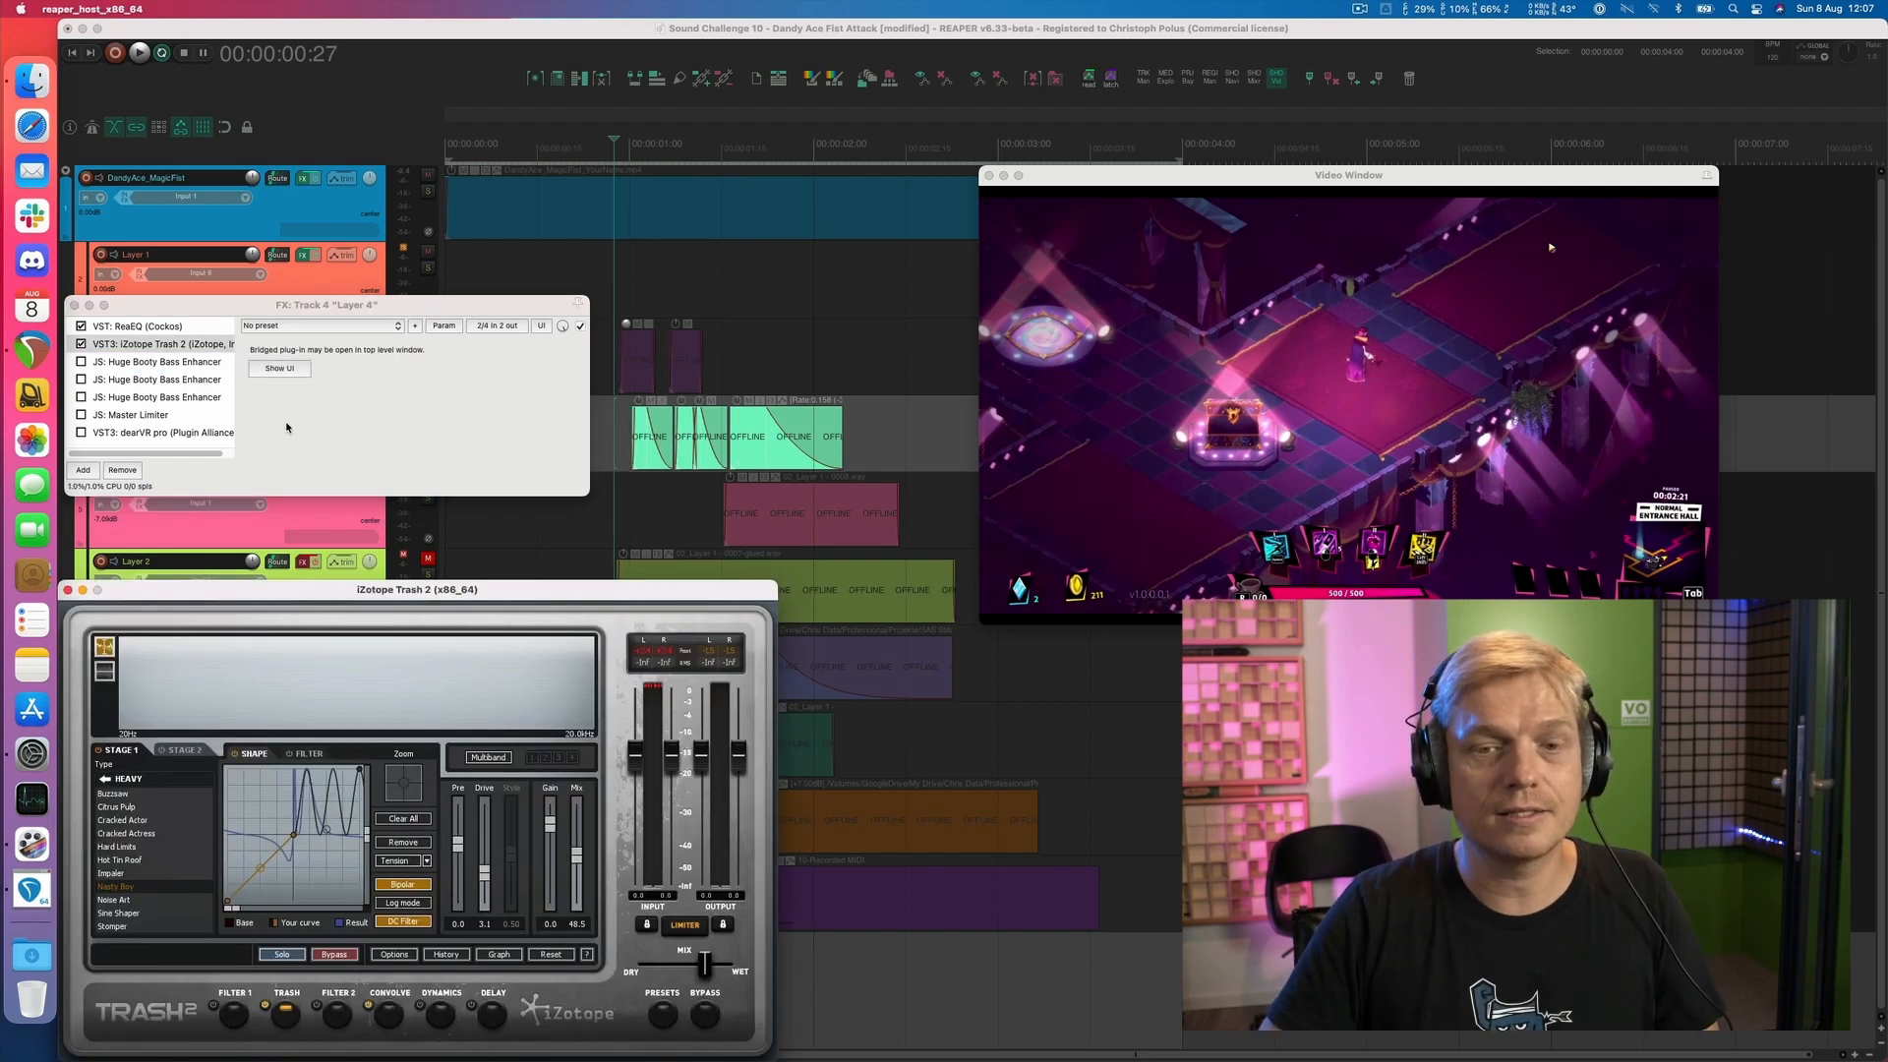
left_click(287, 427)
key("space")
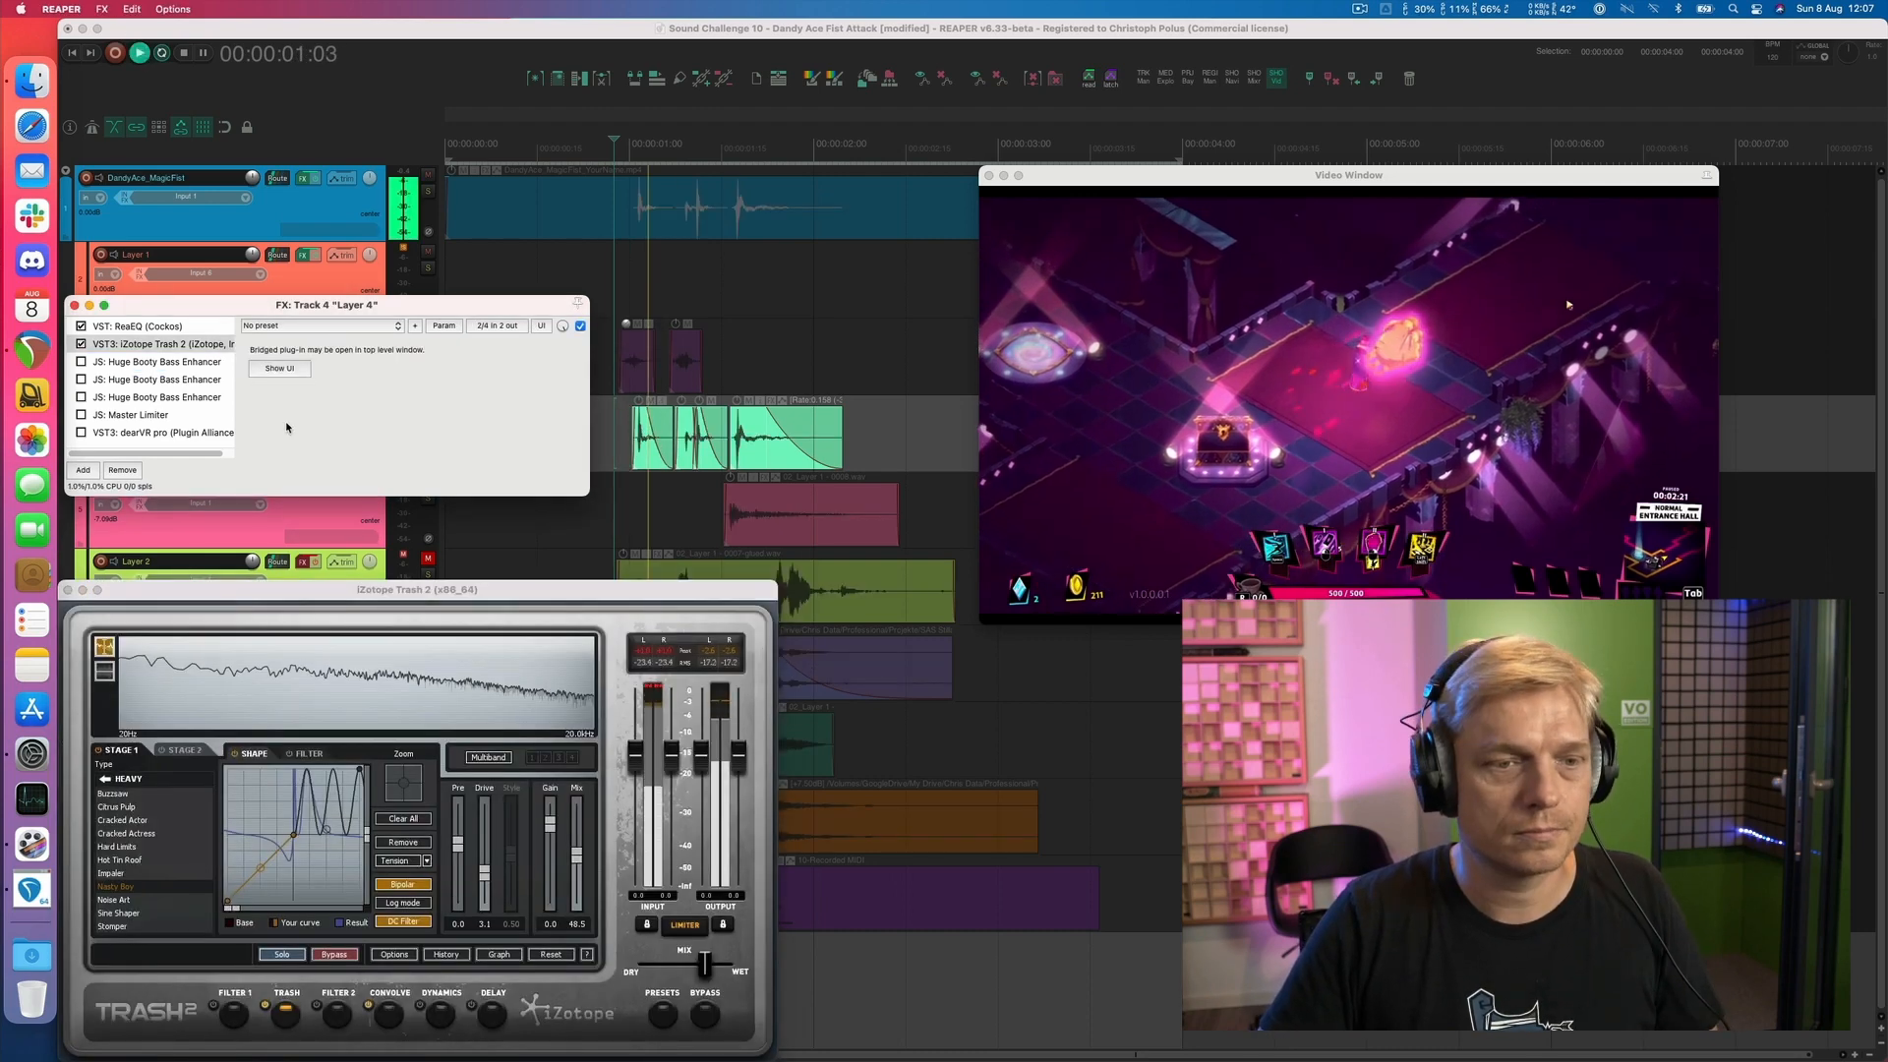
key("space")
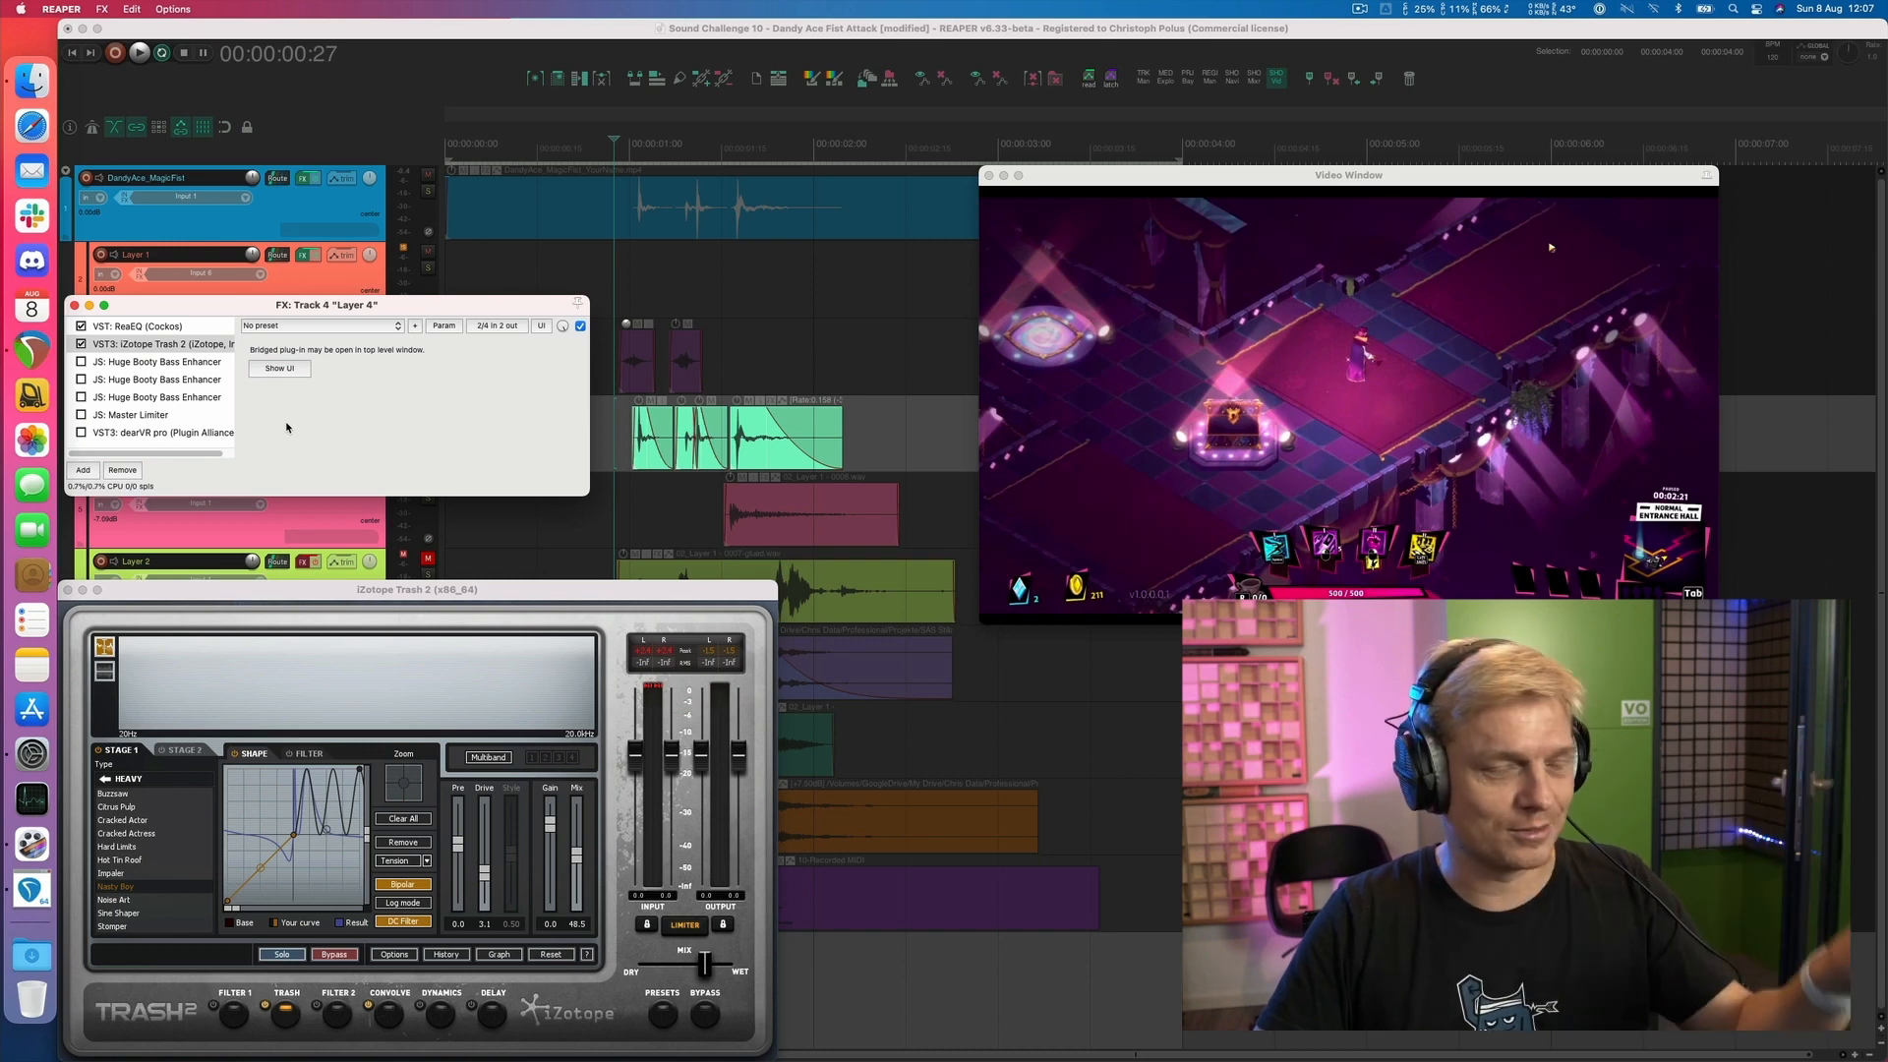
Enable all three Huge Booty Bass Enhancer effects on Layer 4 while auditioning the track
left_click(81, 363)
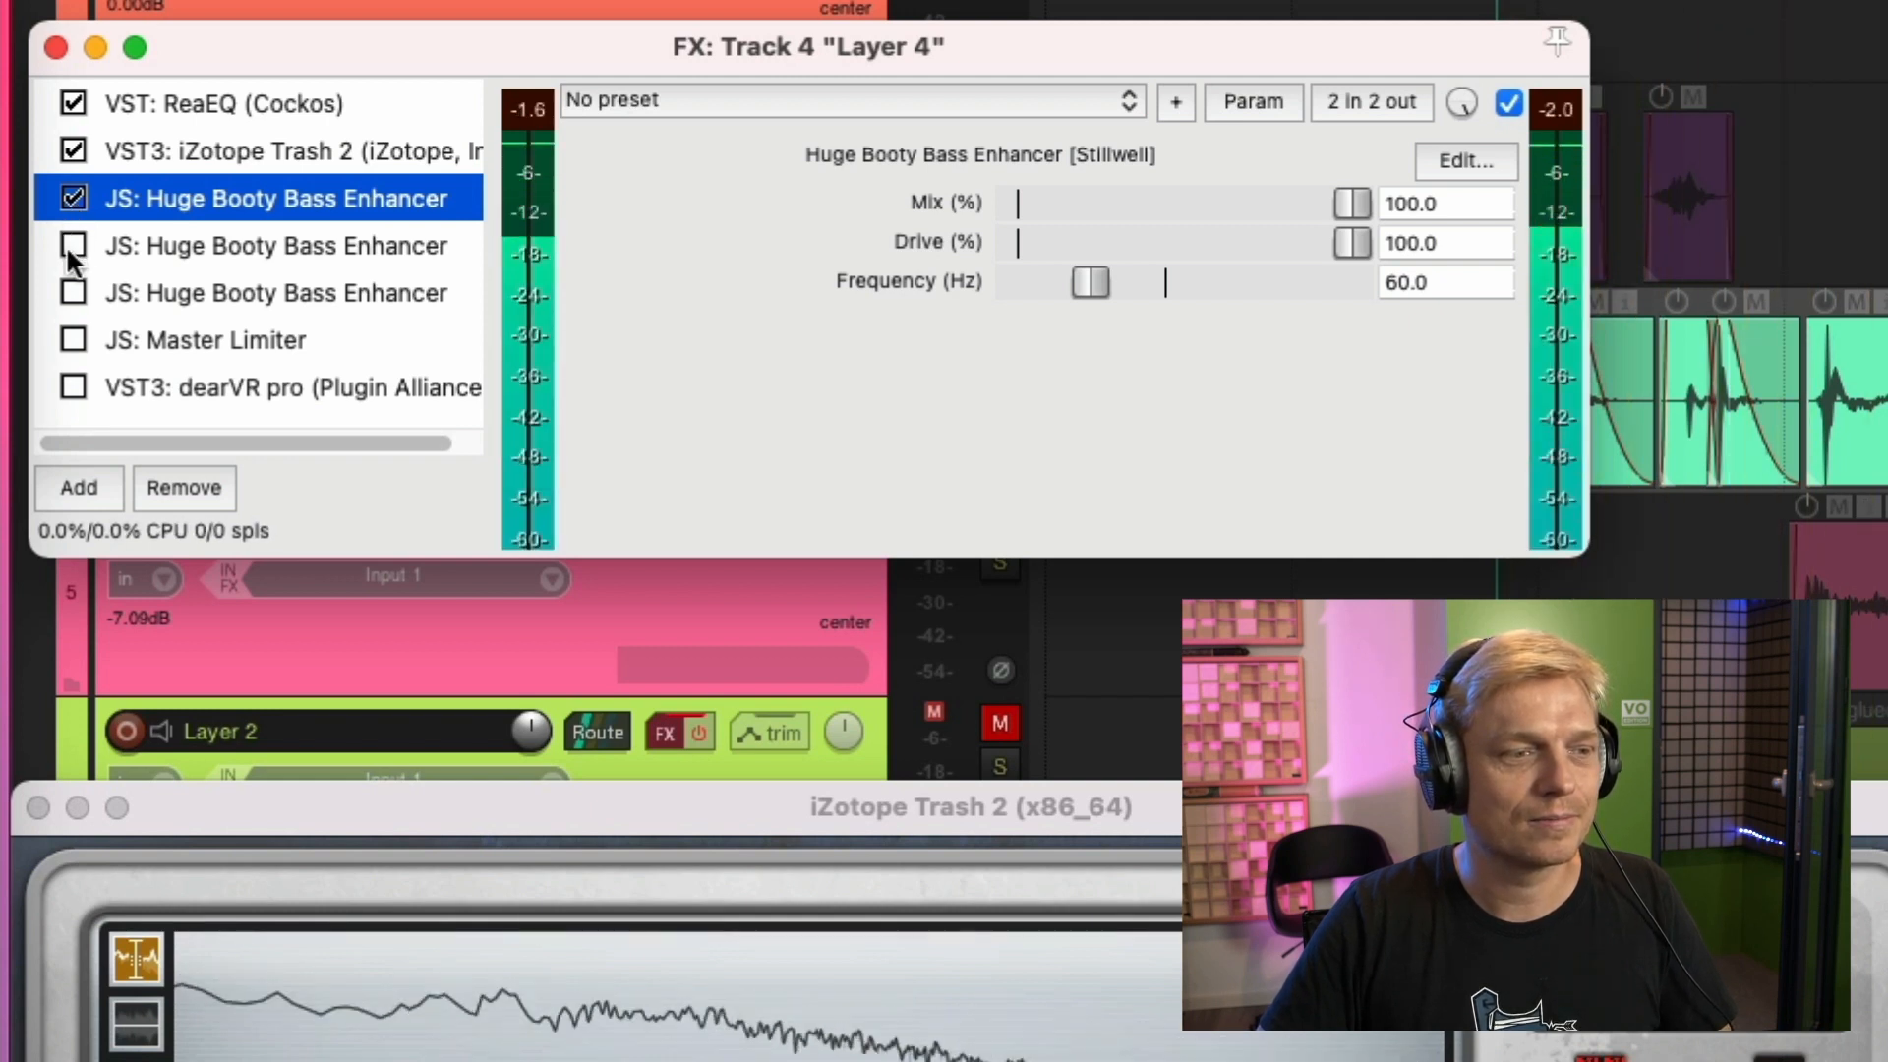
left_click(73, 245)
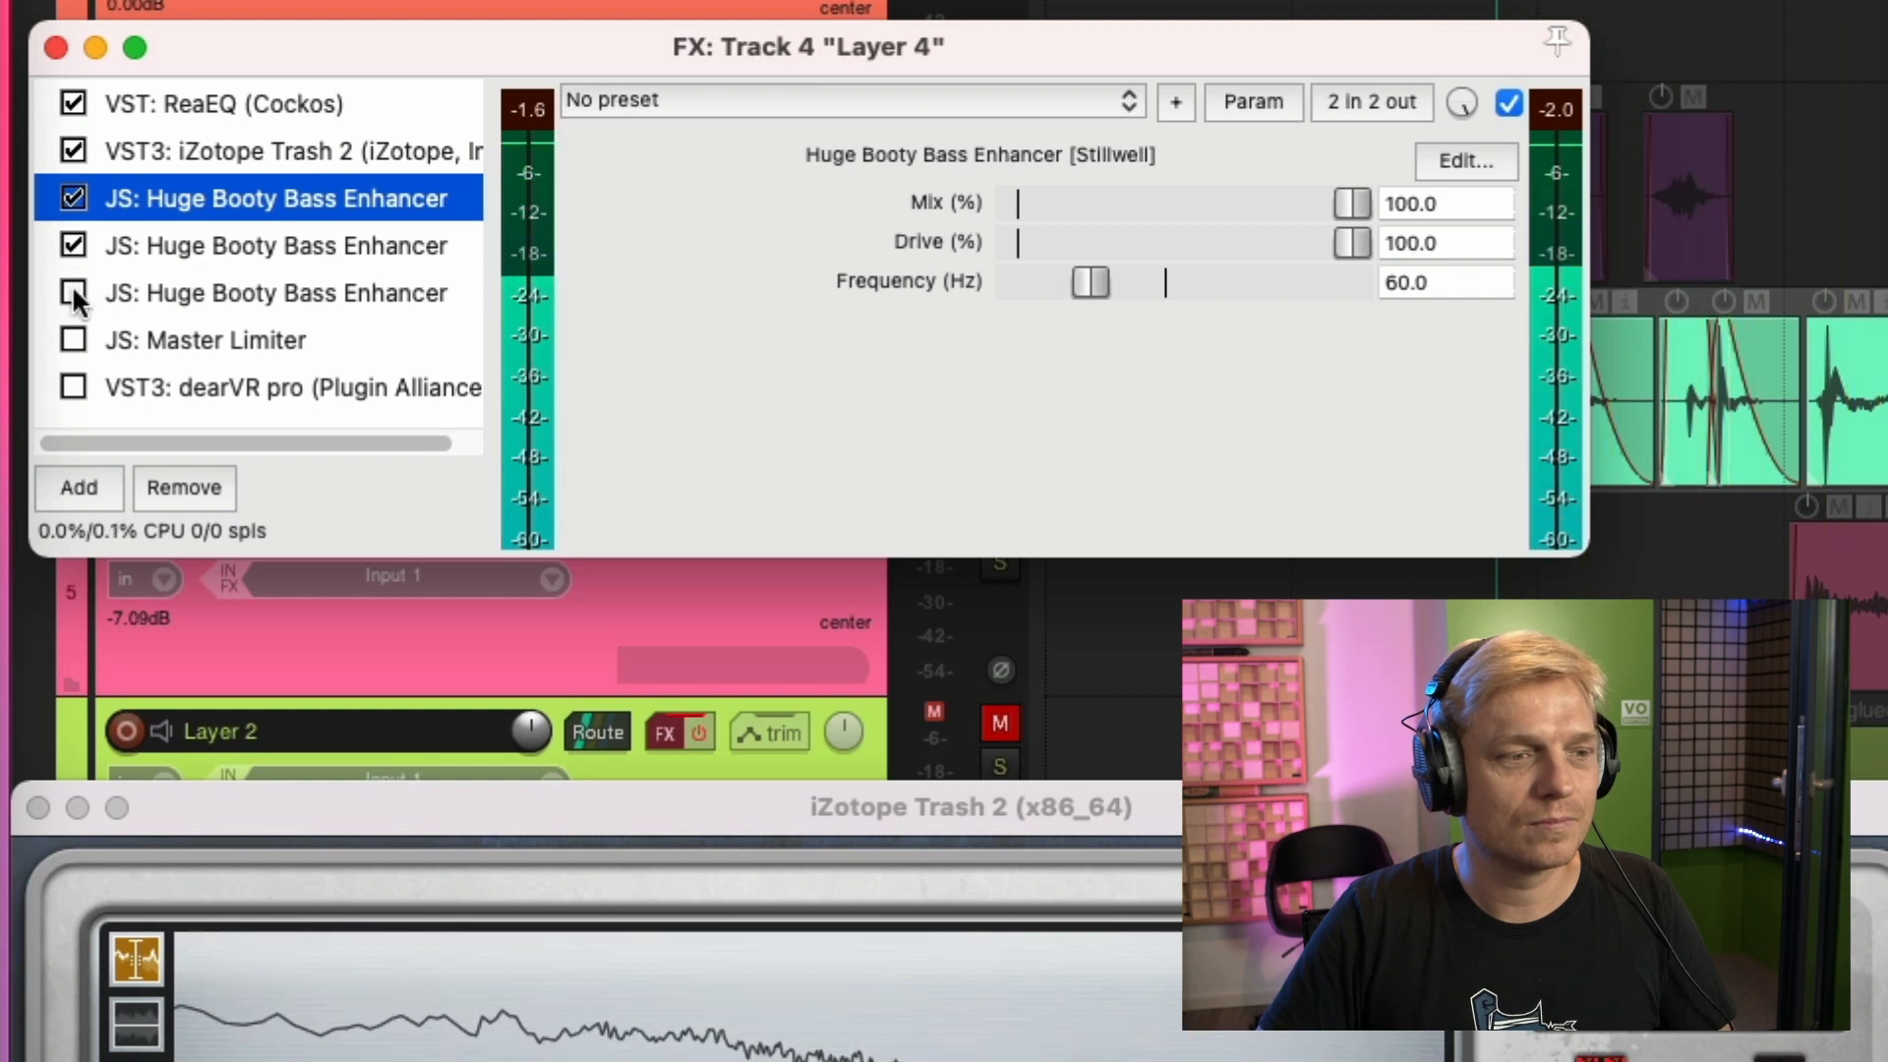
left_click(74, 291)
key("space")
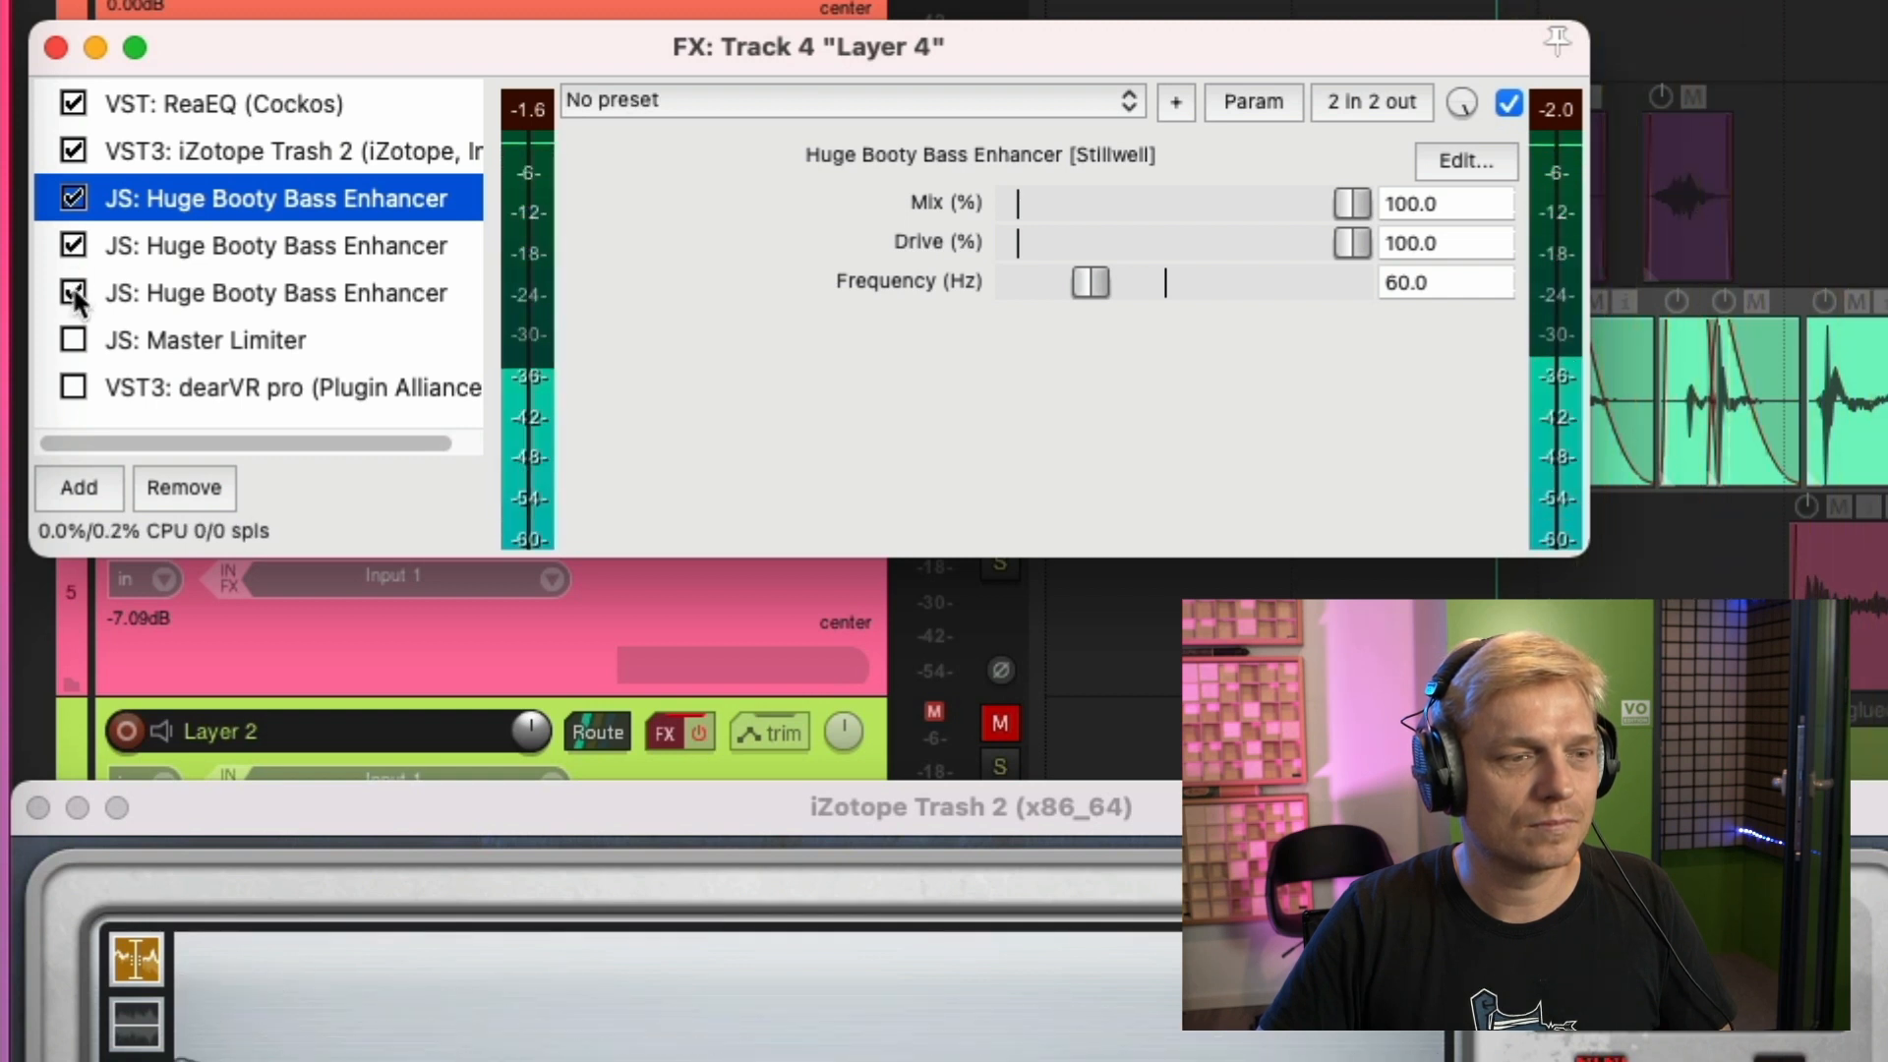
Enable the Master Limiter and dearVR pro on Layer 4, and show the dearVR pro settings while auditioning
left_click(72, 341)
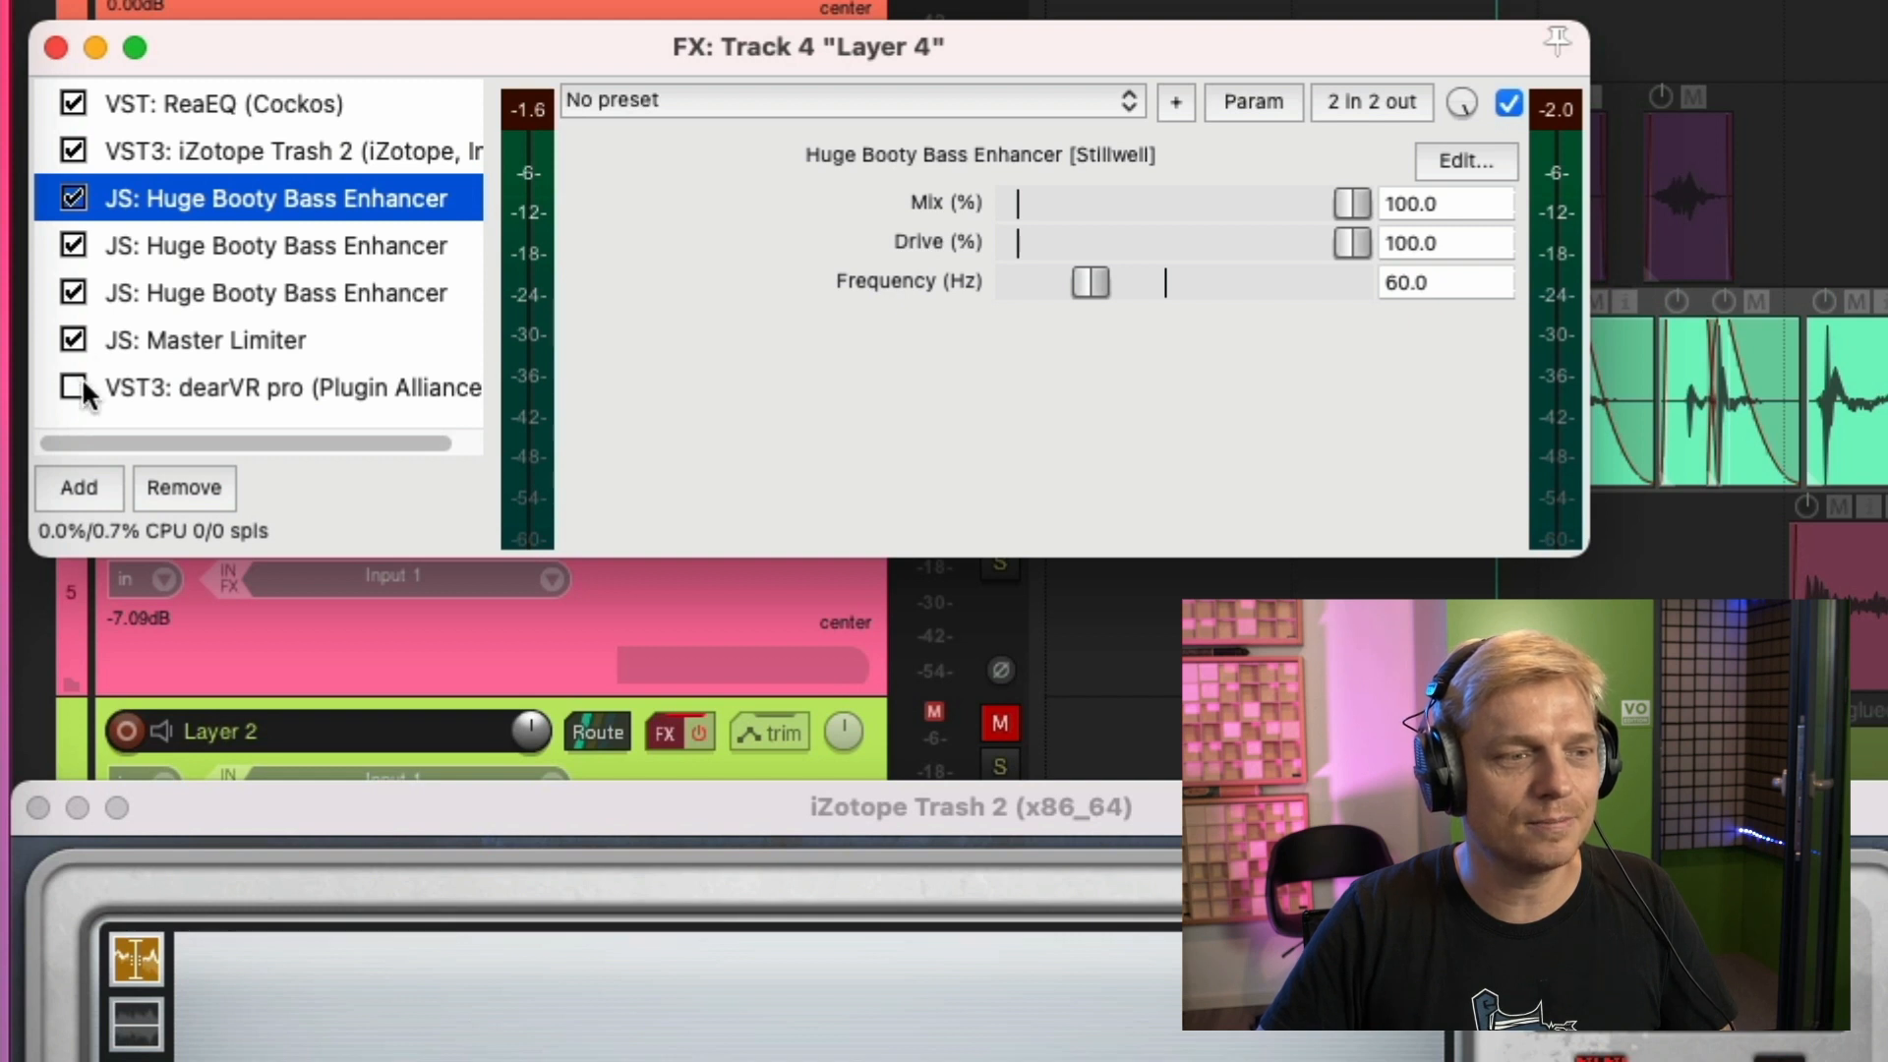
key("space")
key("space")
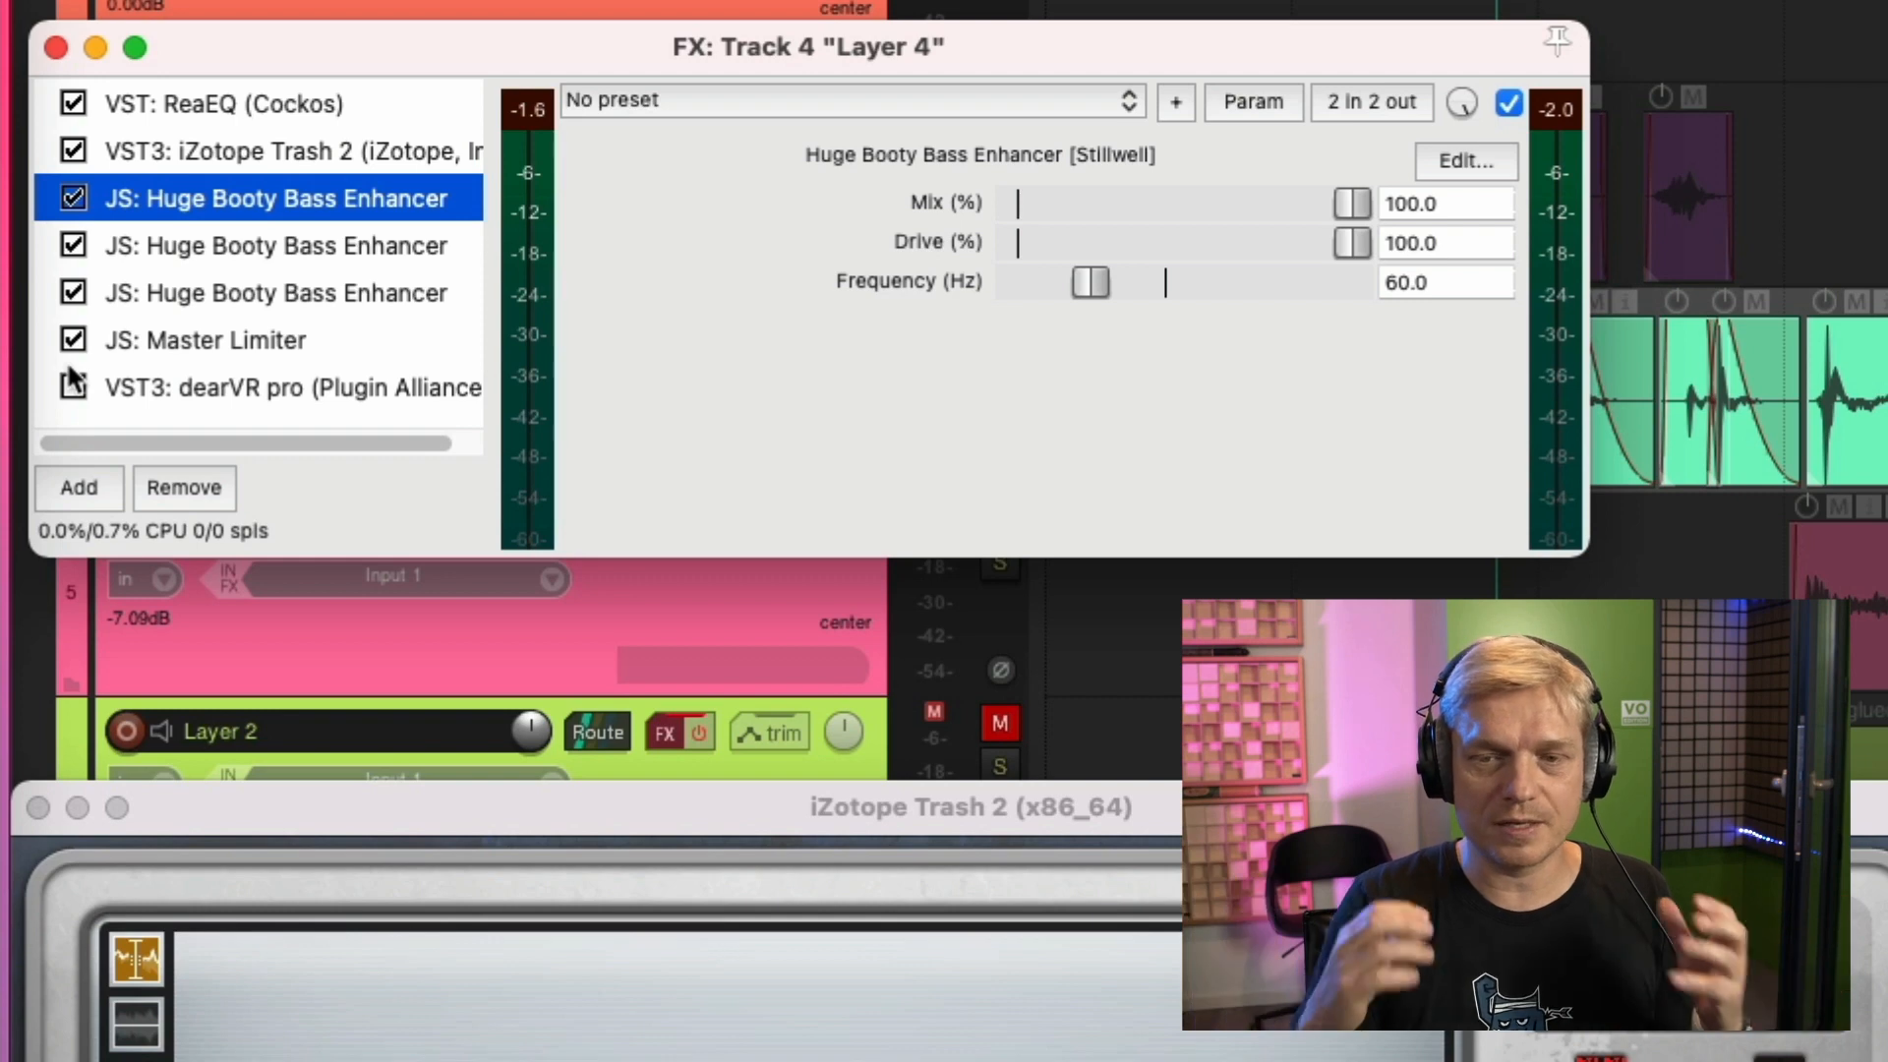
left_click(157, 387)
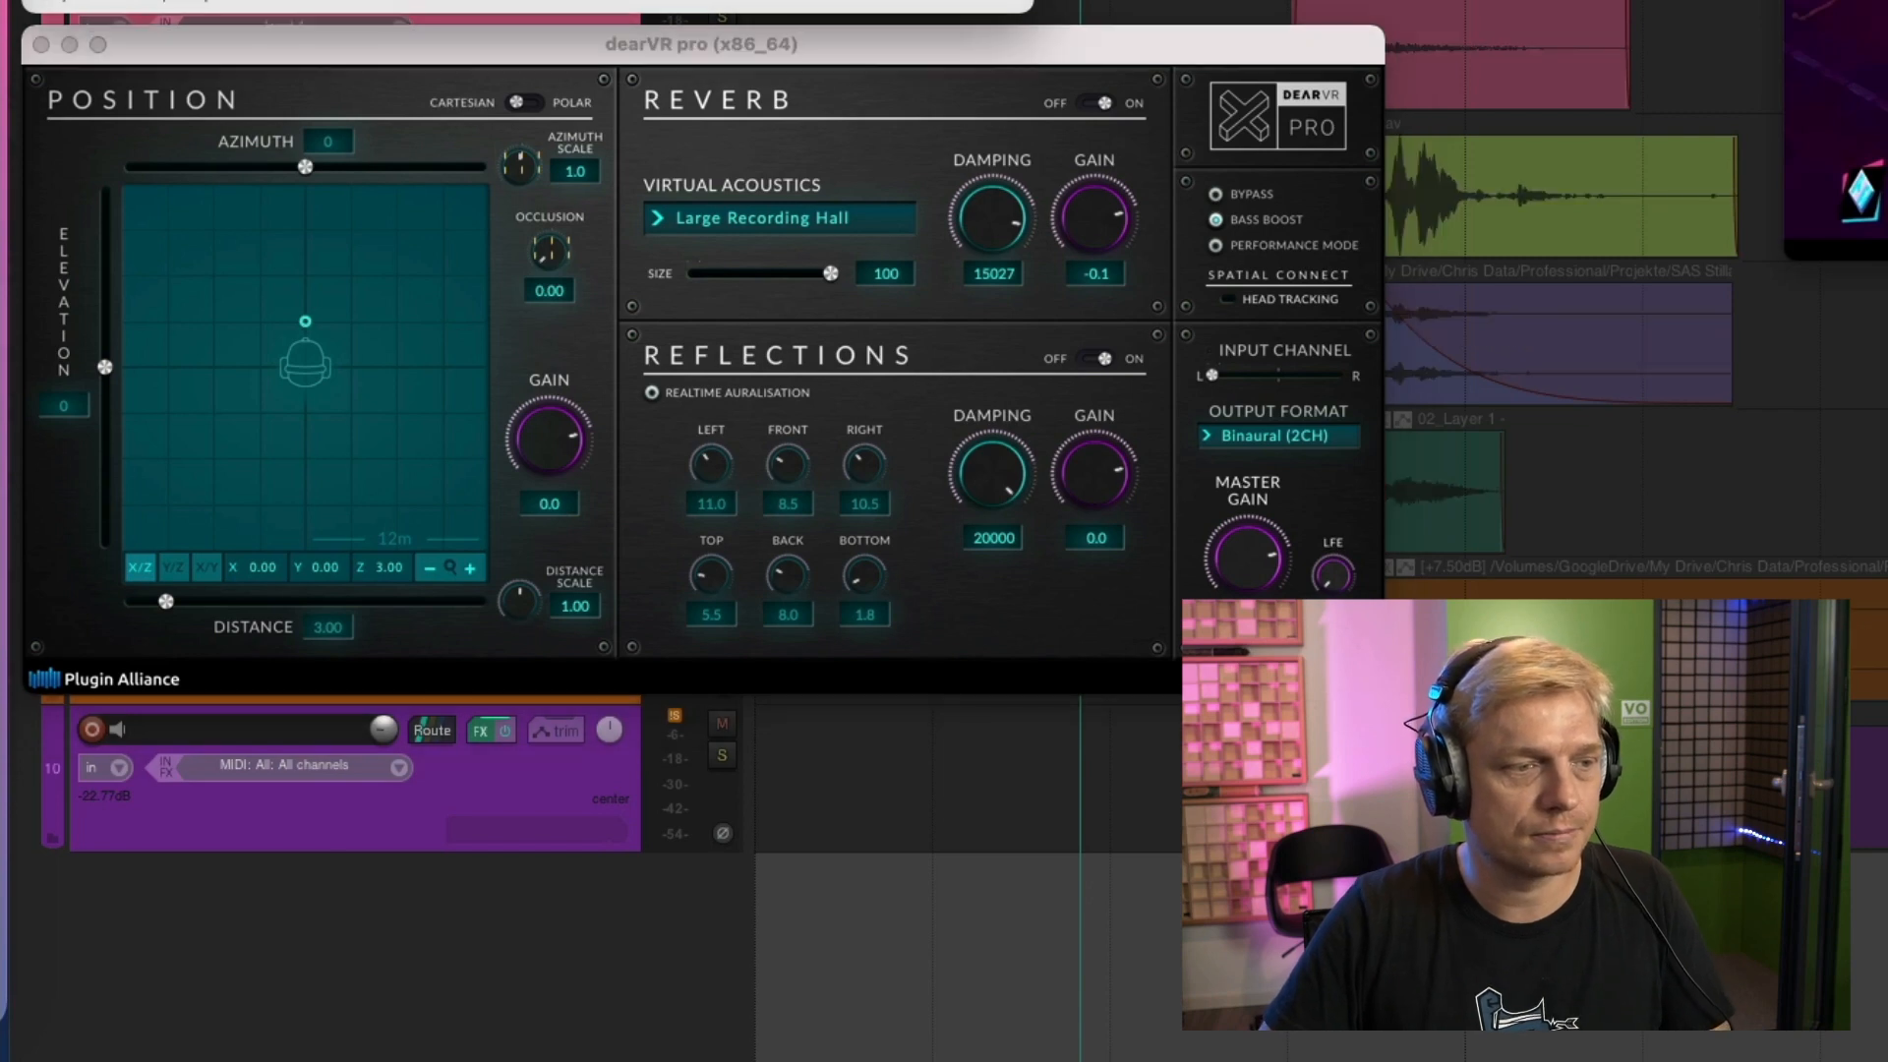
key("space")
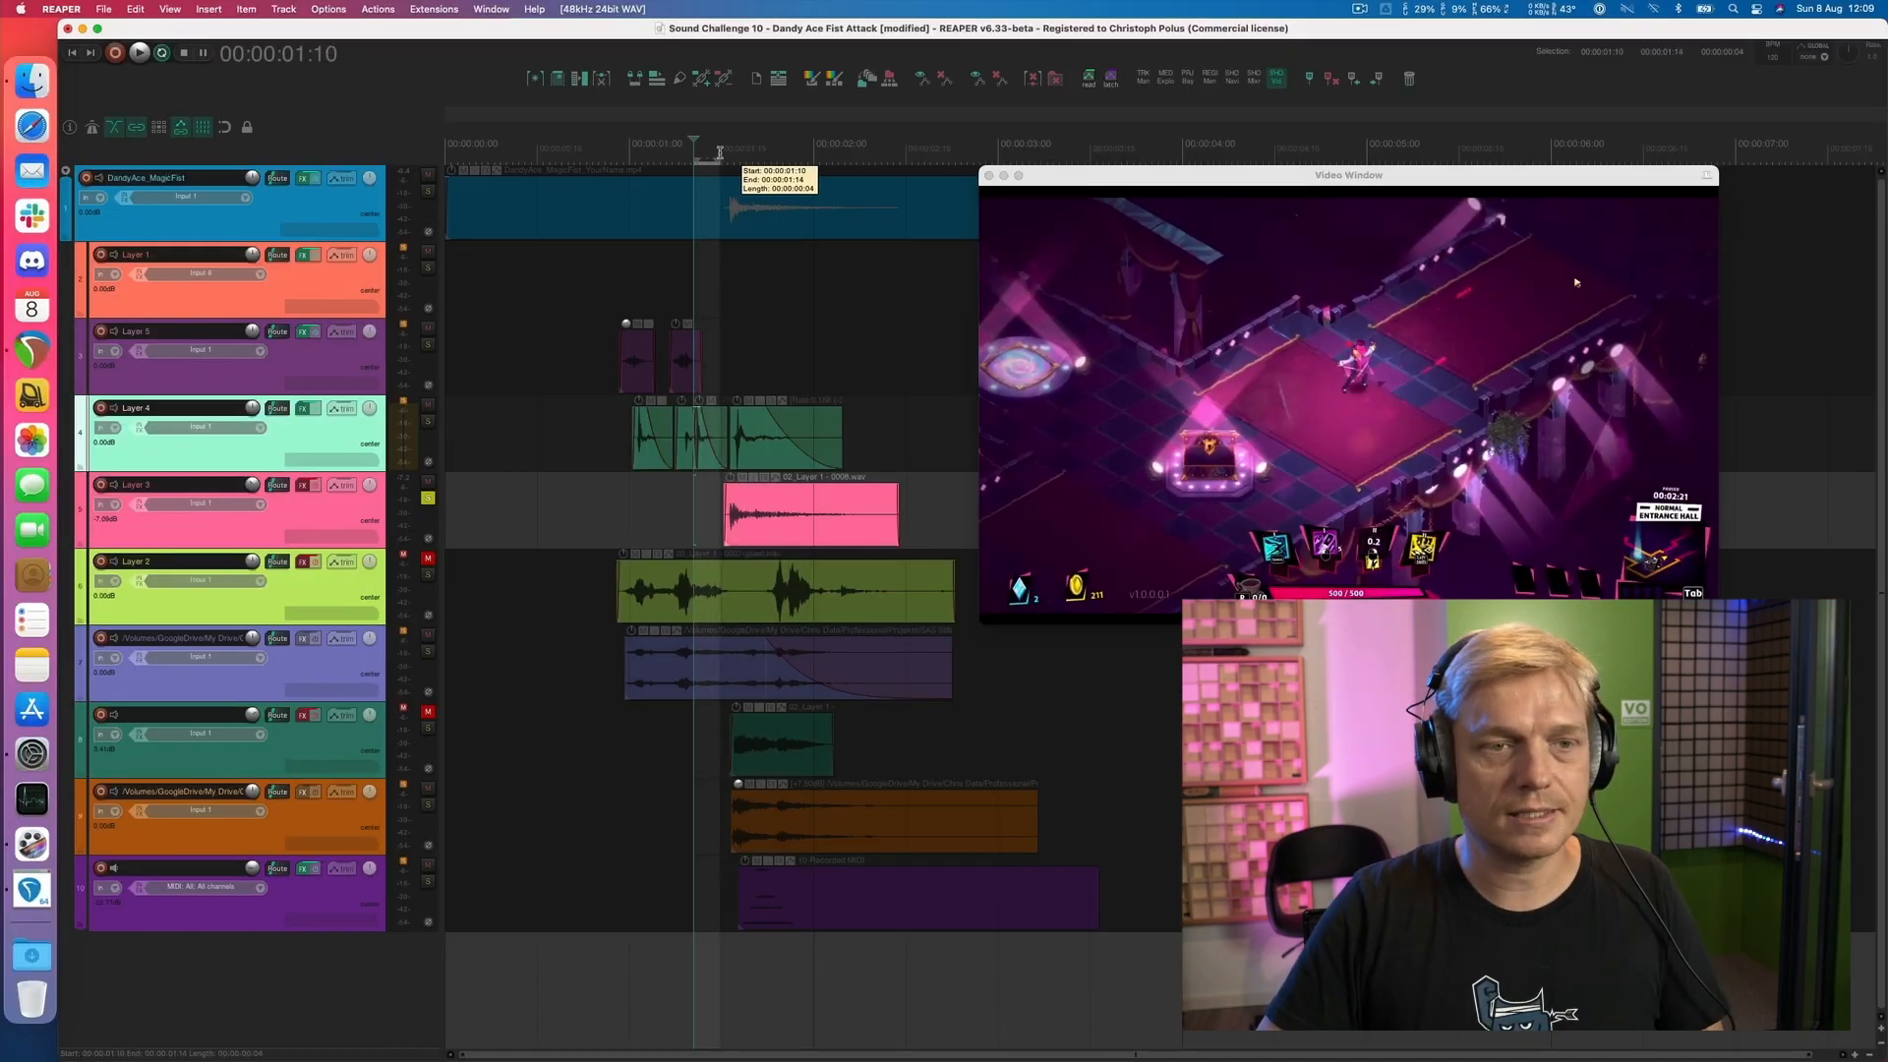
Clear the time selection and play the soloed Layer 3 from 00:00:01:13 with its effects chain open and iZotope Trash 2 bypassed
mouse_move(724, 154)
left_mouse_down()
mouse_move(763, 155)
mouse_move(729, 157)
left_mouse_up()
left_click(730, 182)
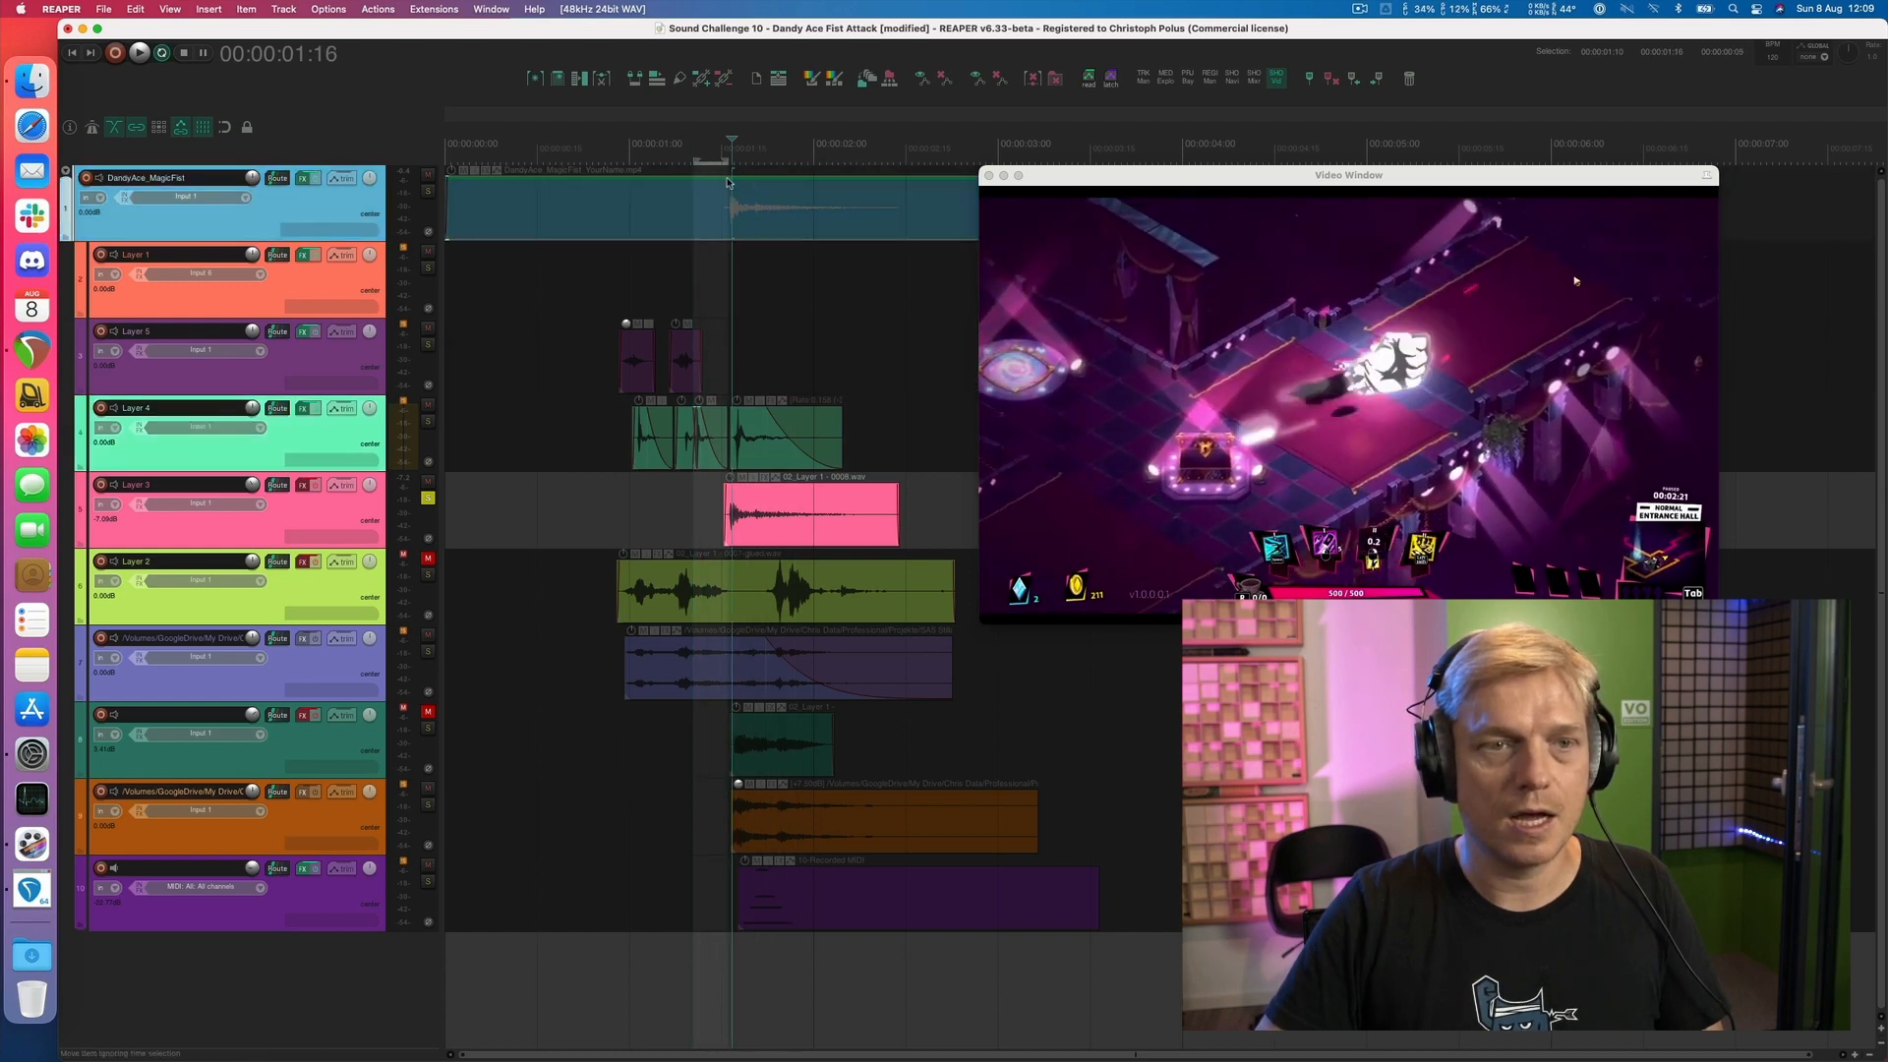
left_click(536, 78)
left_click(714, 145)
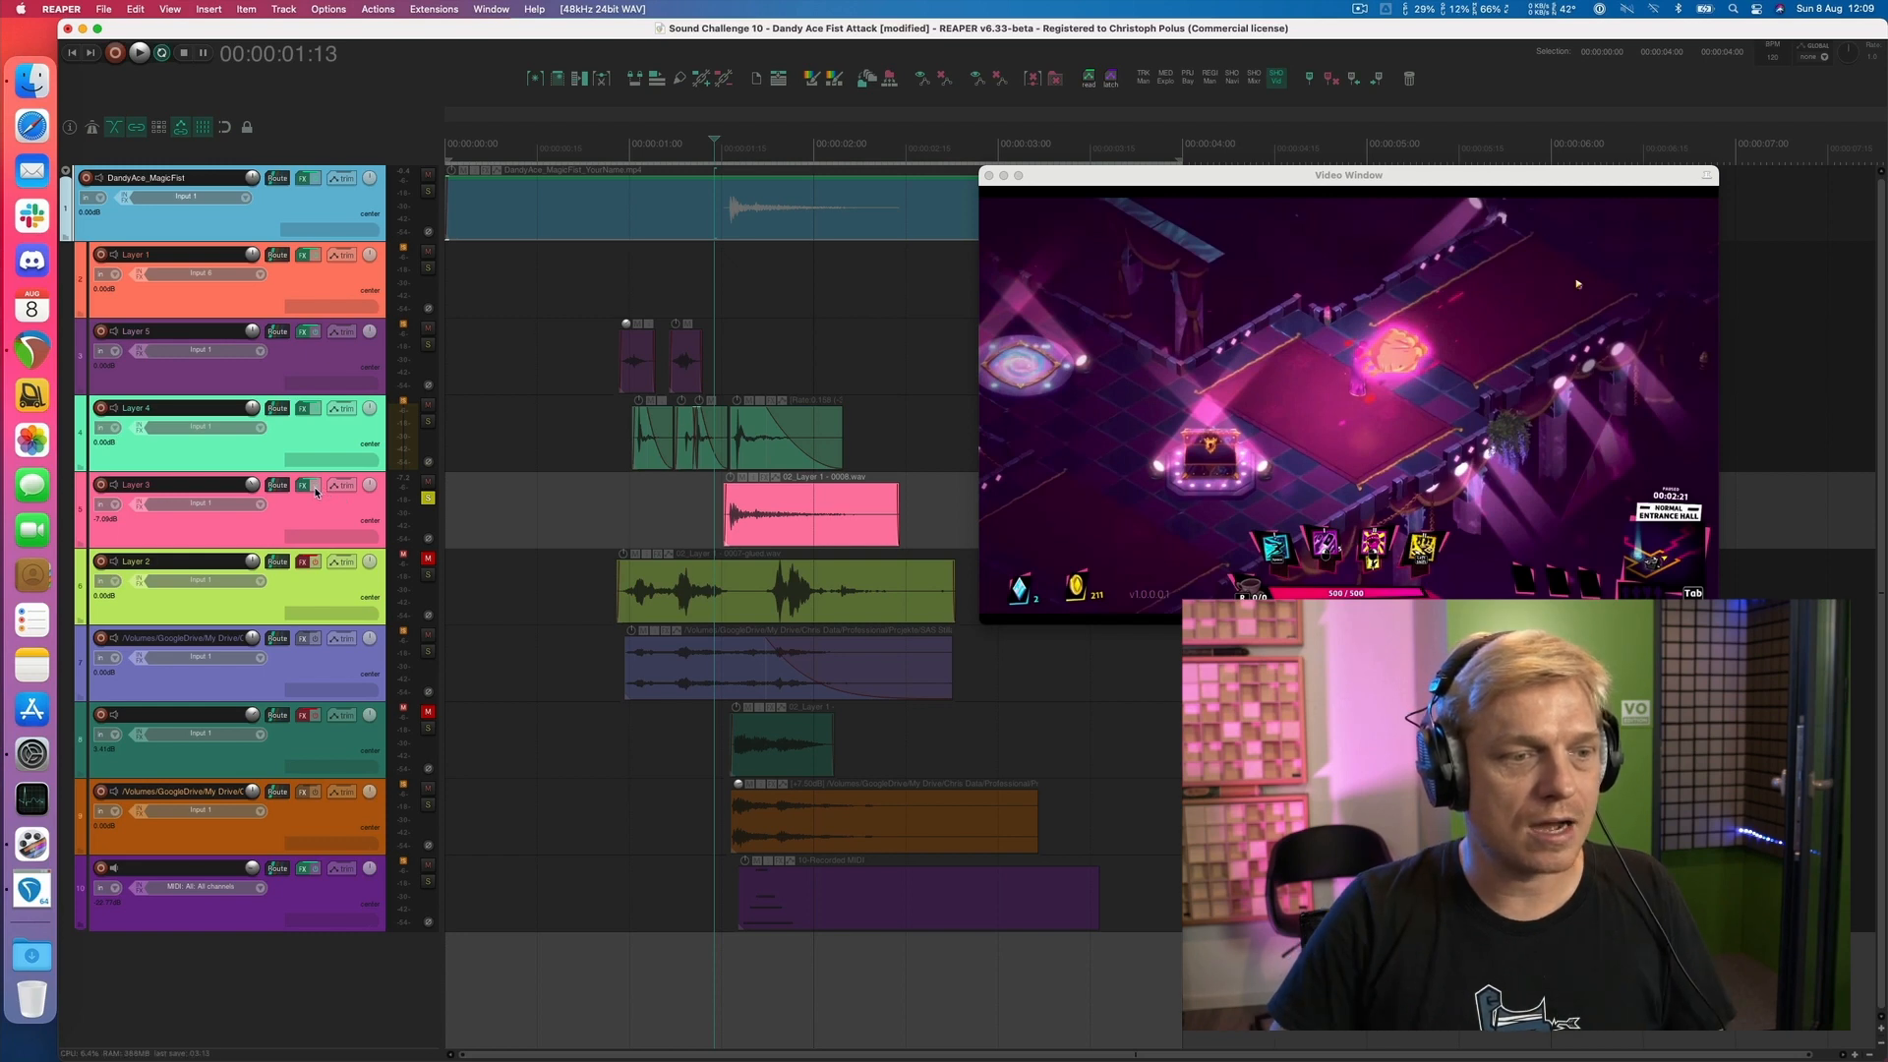
left_click(304, 486)
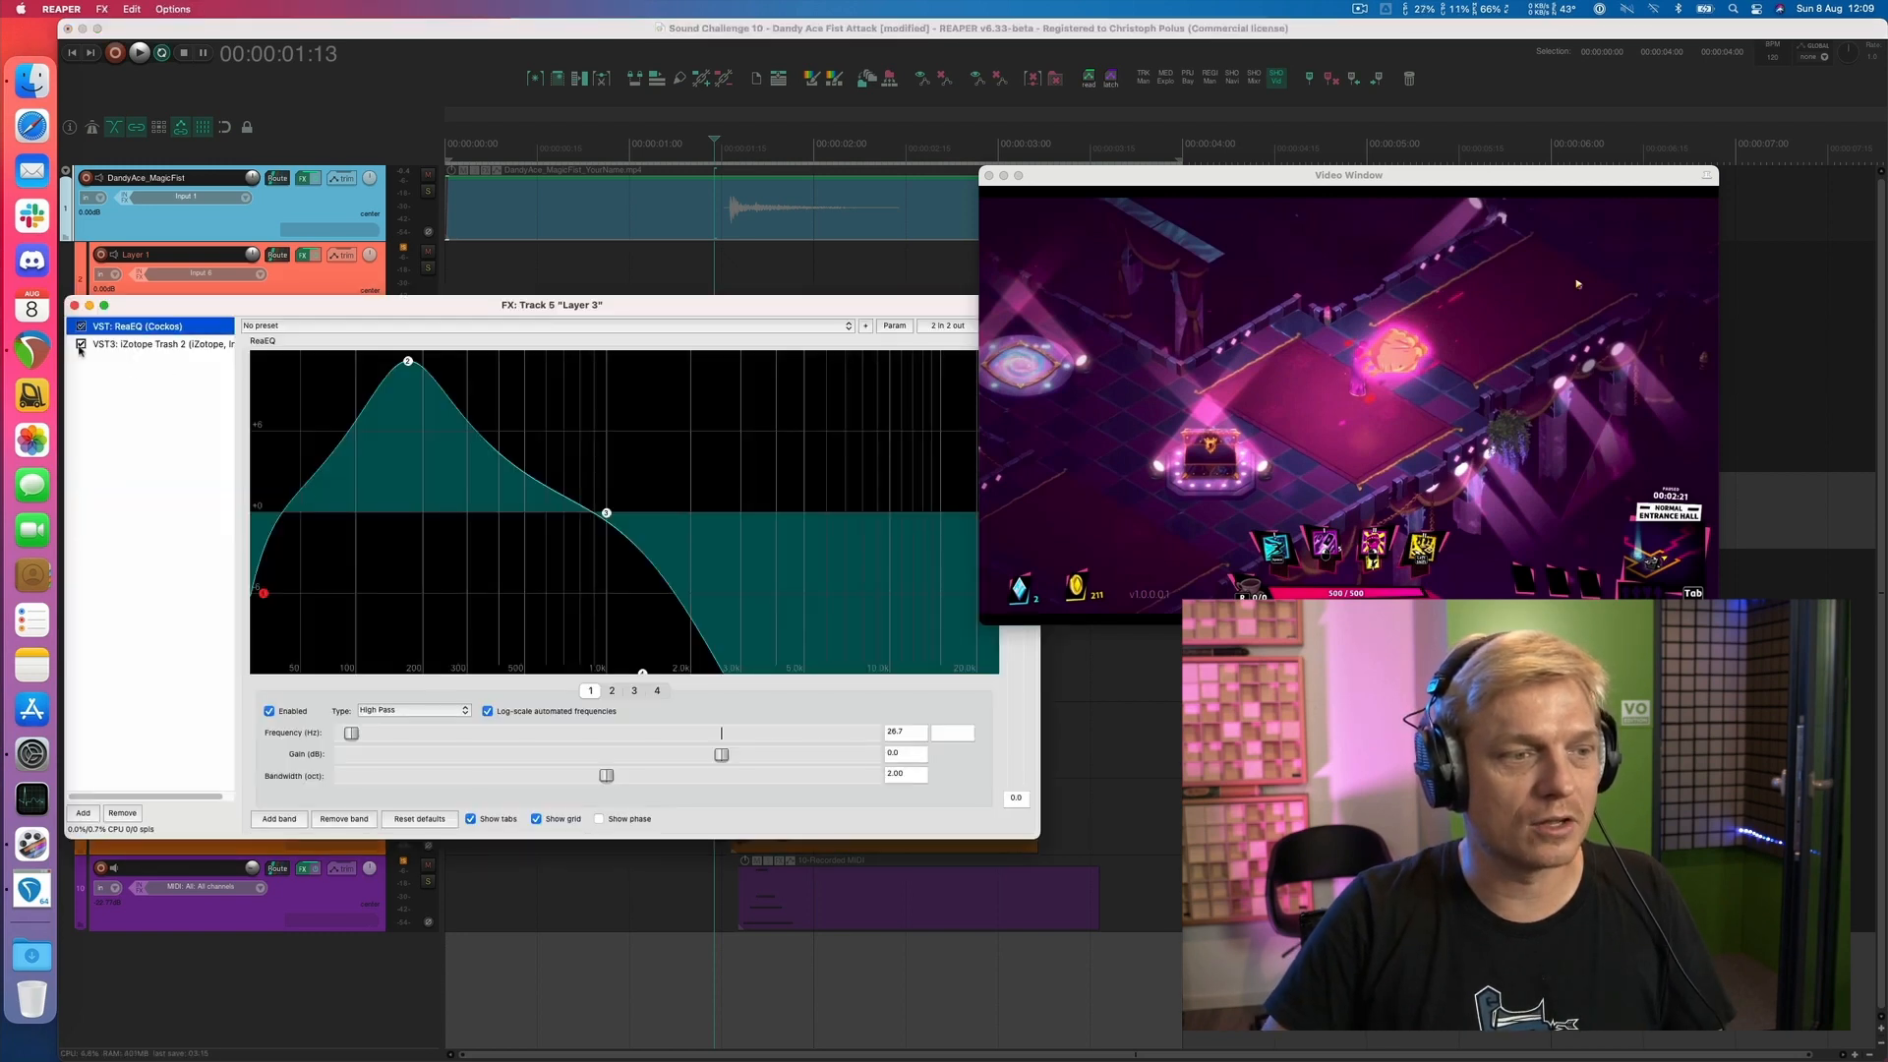
key("space")
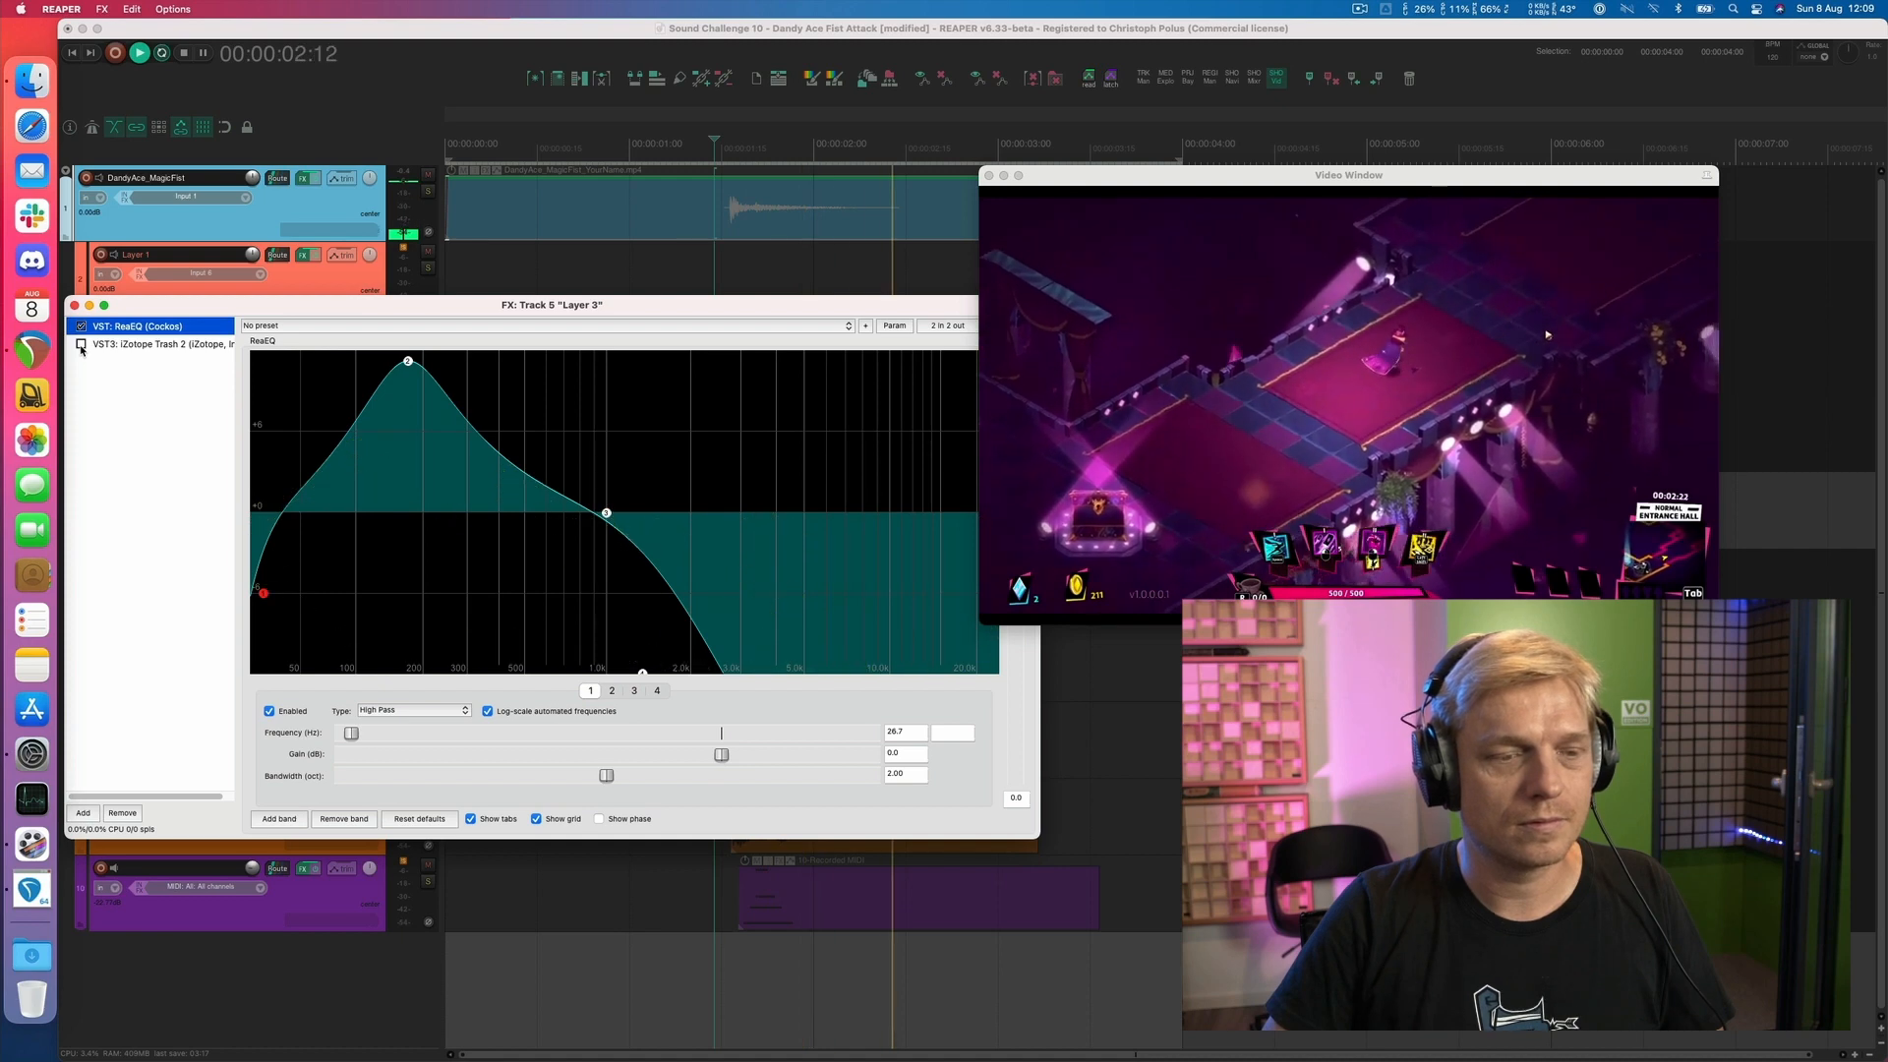
key("space")
Re-enable iZotope Trash 2 on Layer 3, close its Preset Manager and play the track through the distortion
left_click(80, 344)
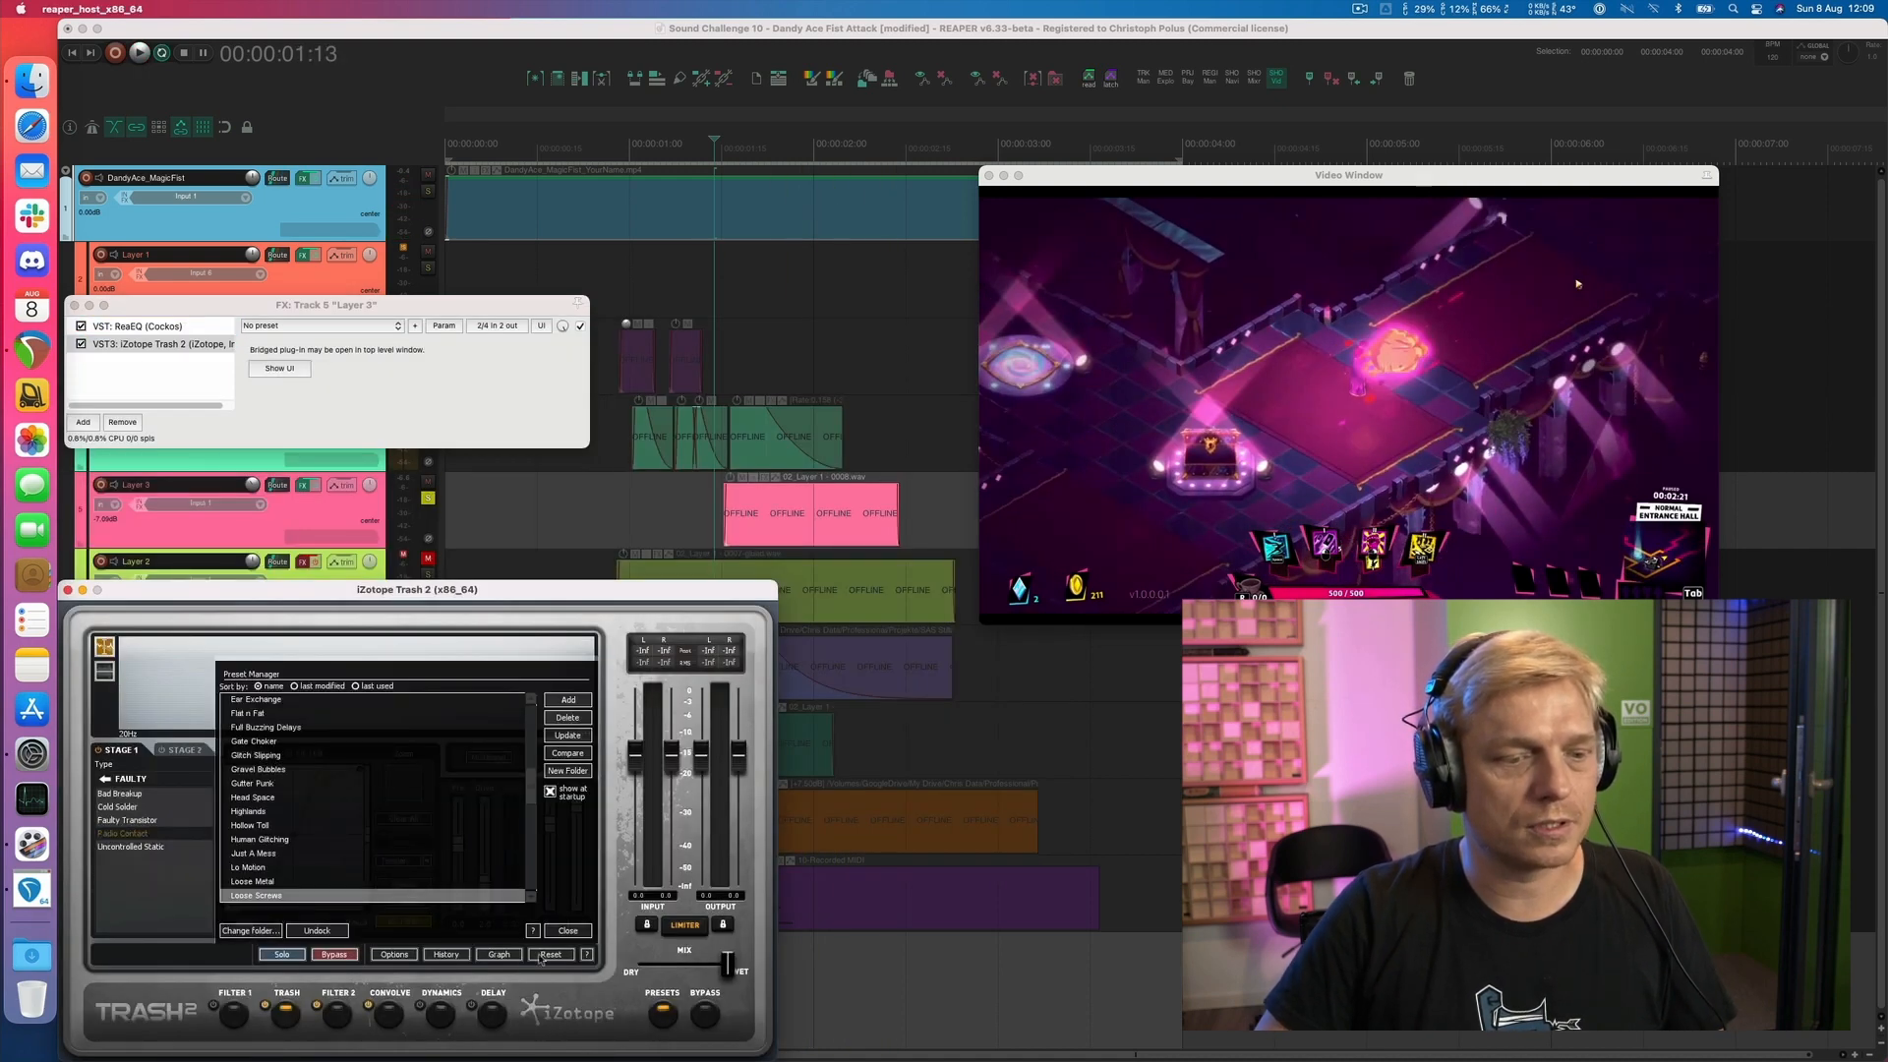
left_click(567, 931)
left_click_drag(450, 595, 457, 468)
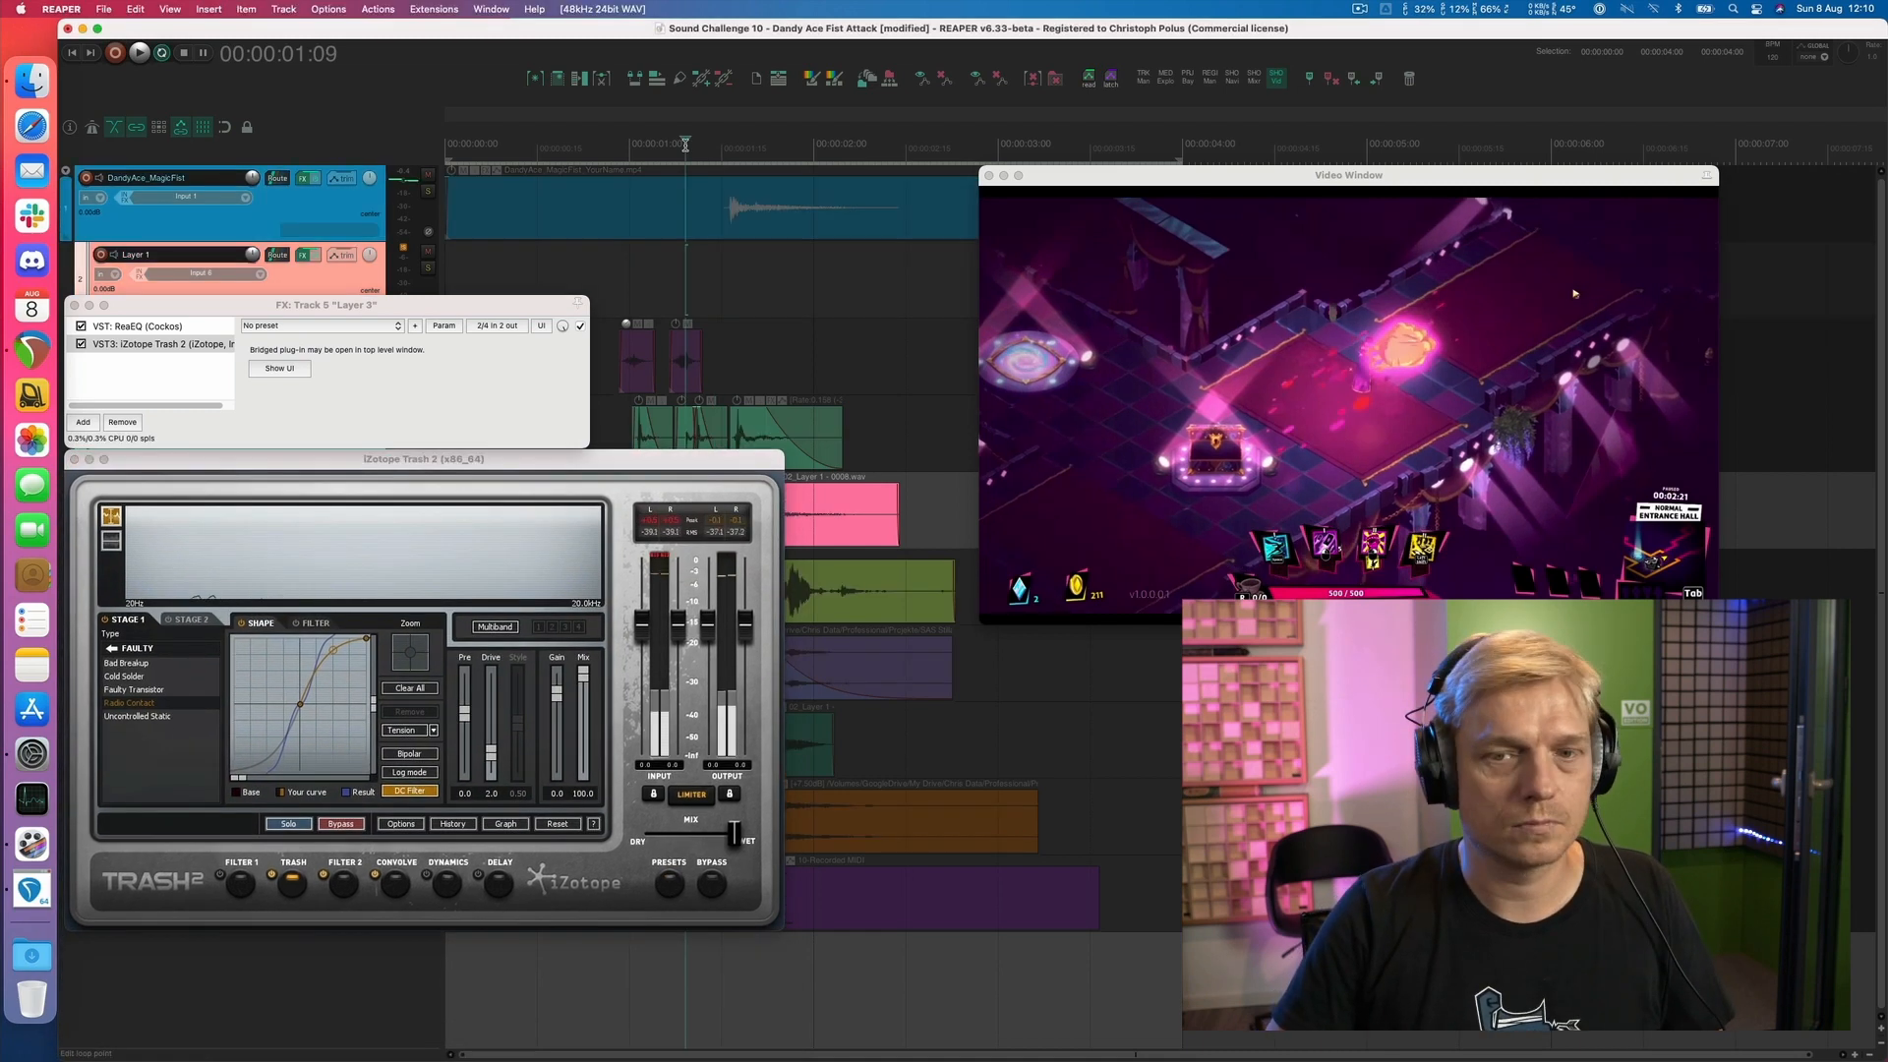
key("space")
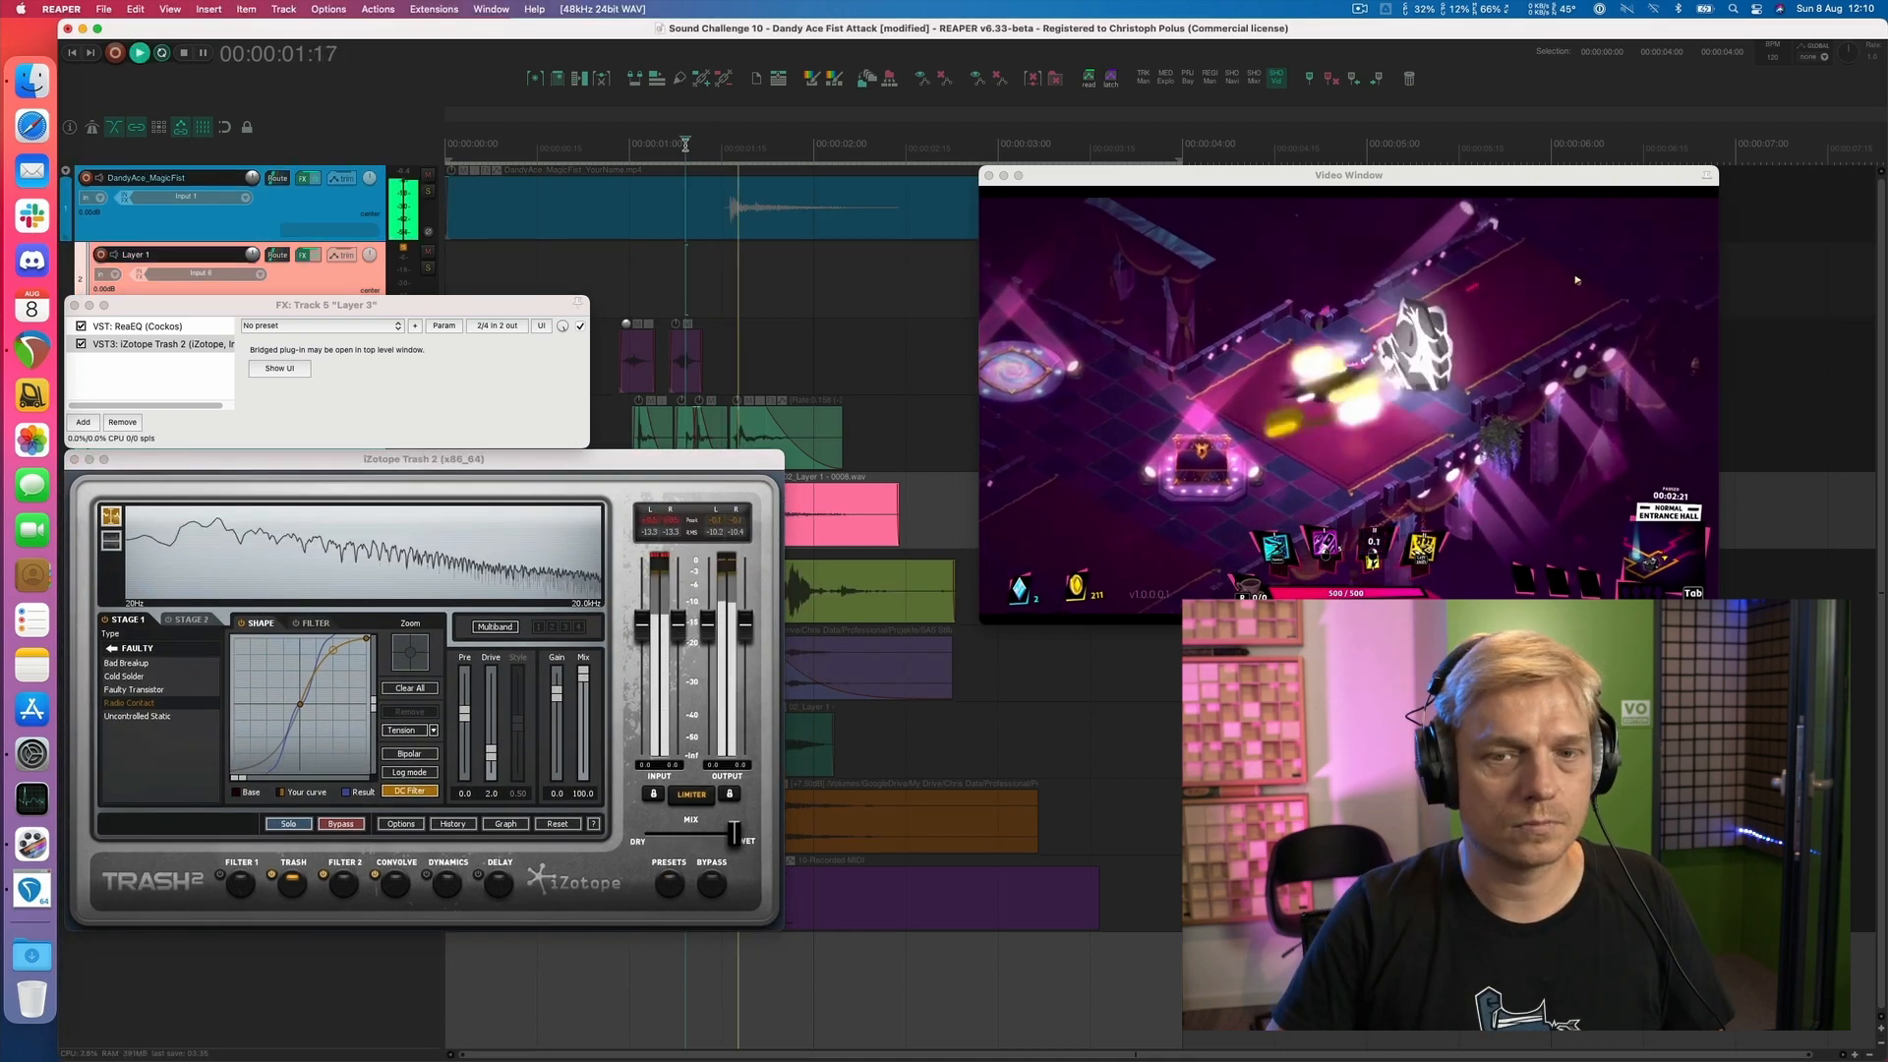
left_click(623, 151)
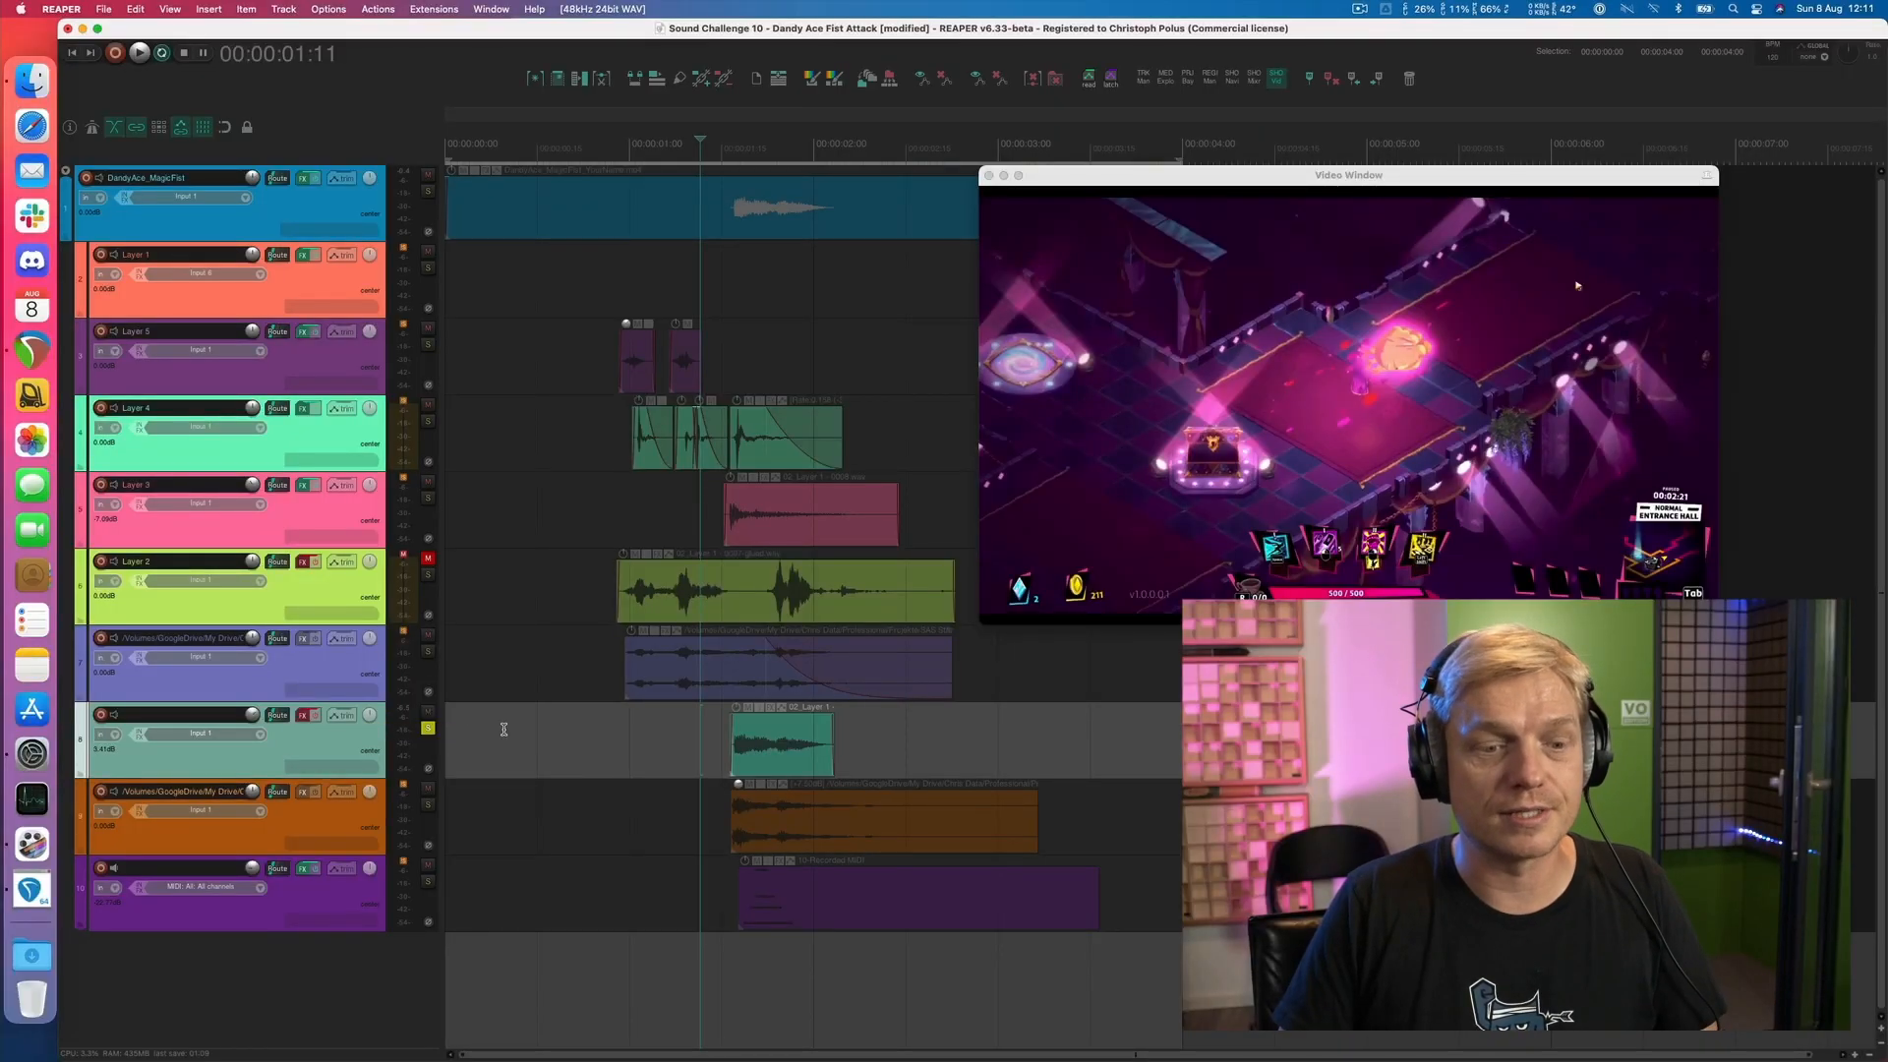
Audition the soloed track 8 from 00:00:01:11 with its MSpectralDelay effect on display
key("space")
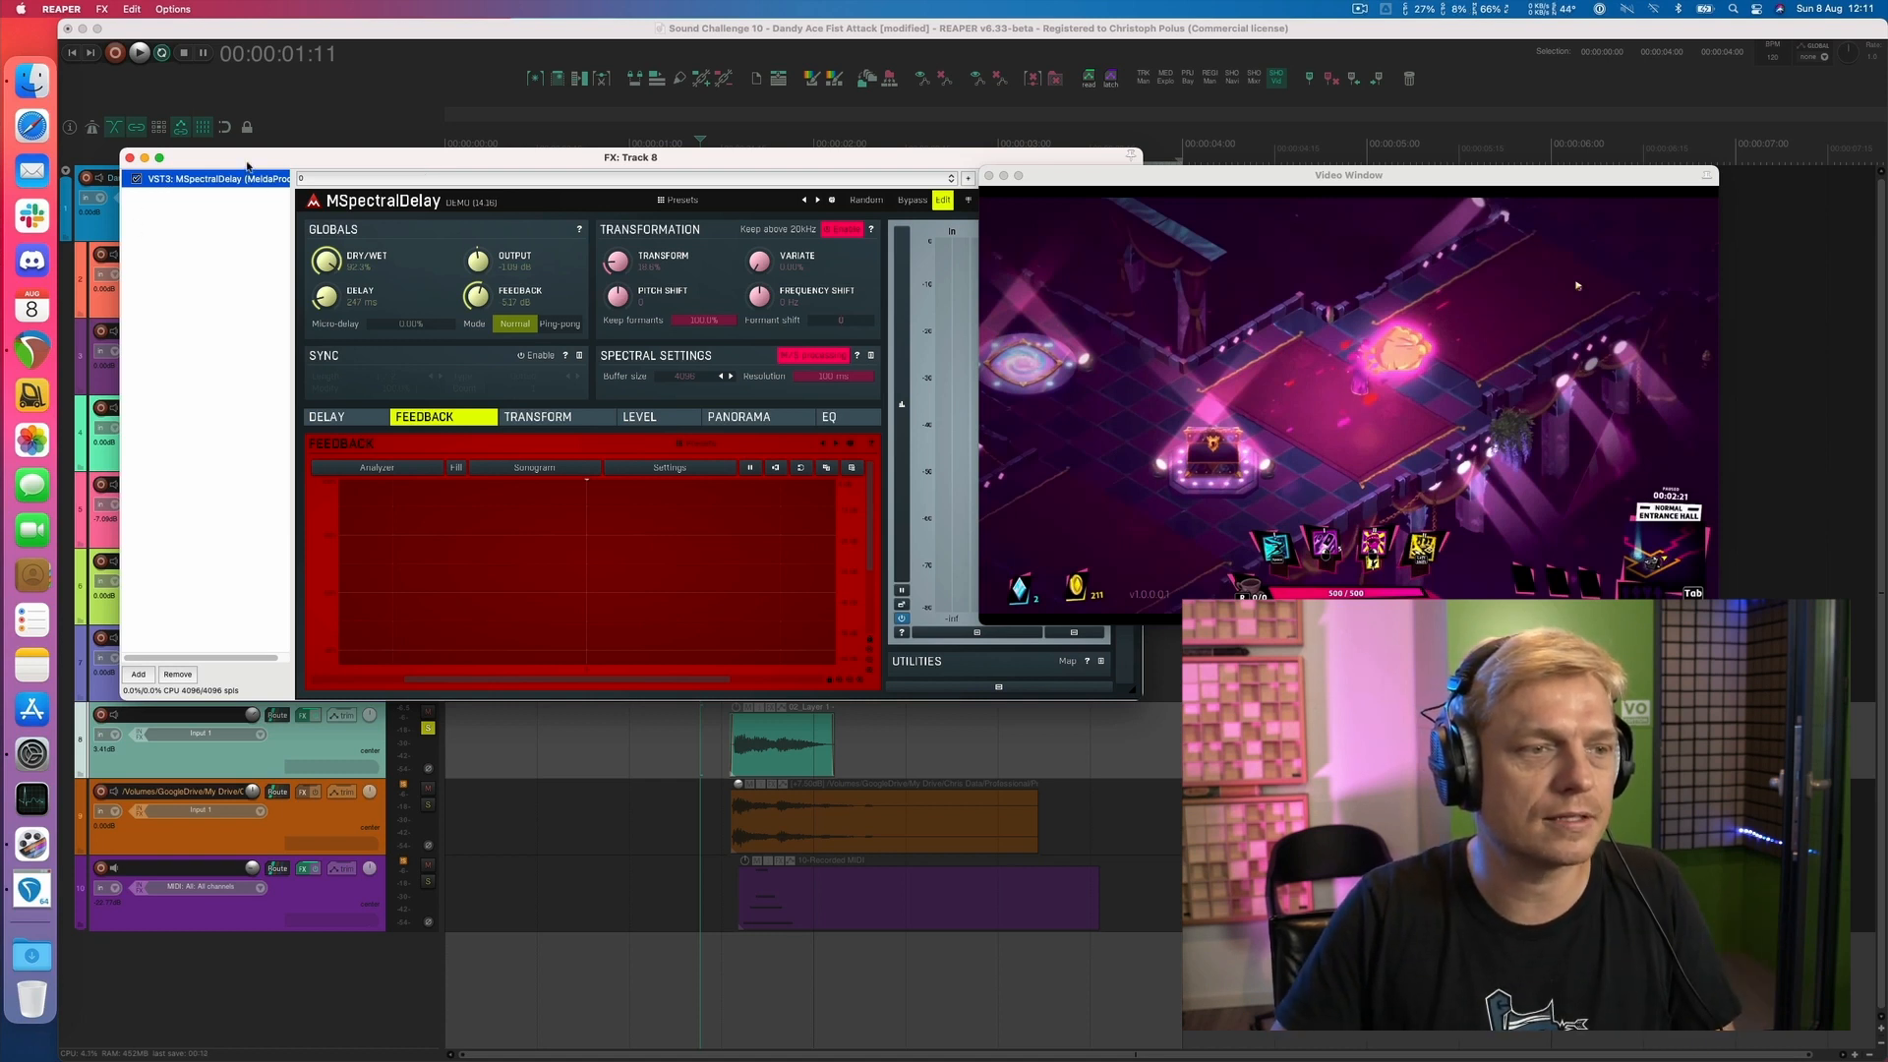
left_click_drag(245, 169, 243, 172)
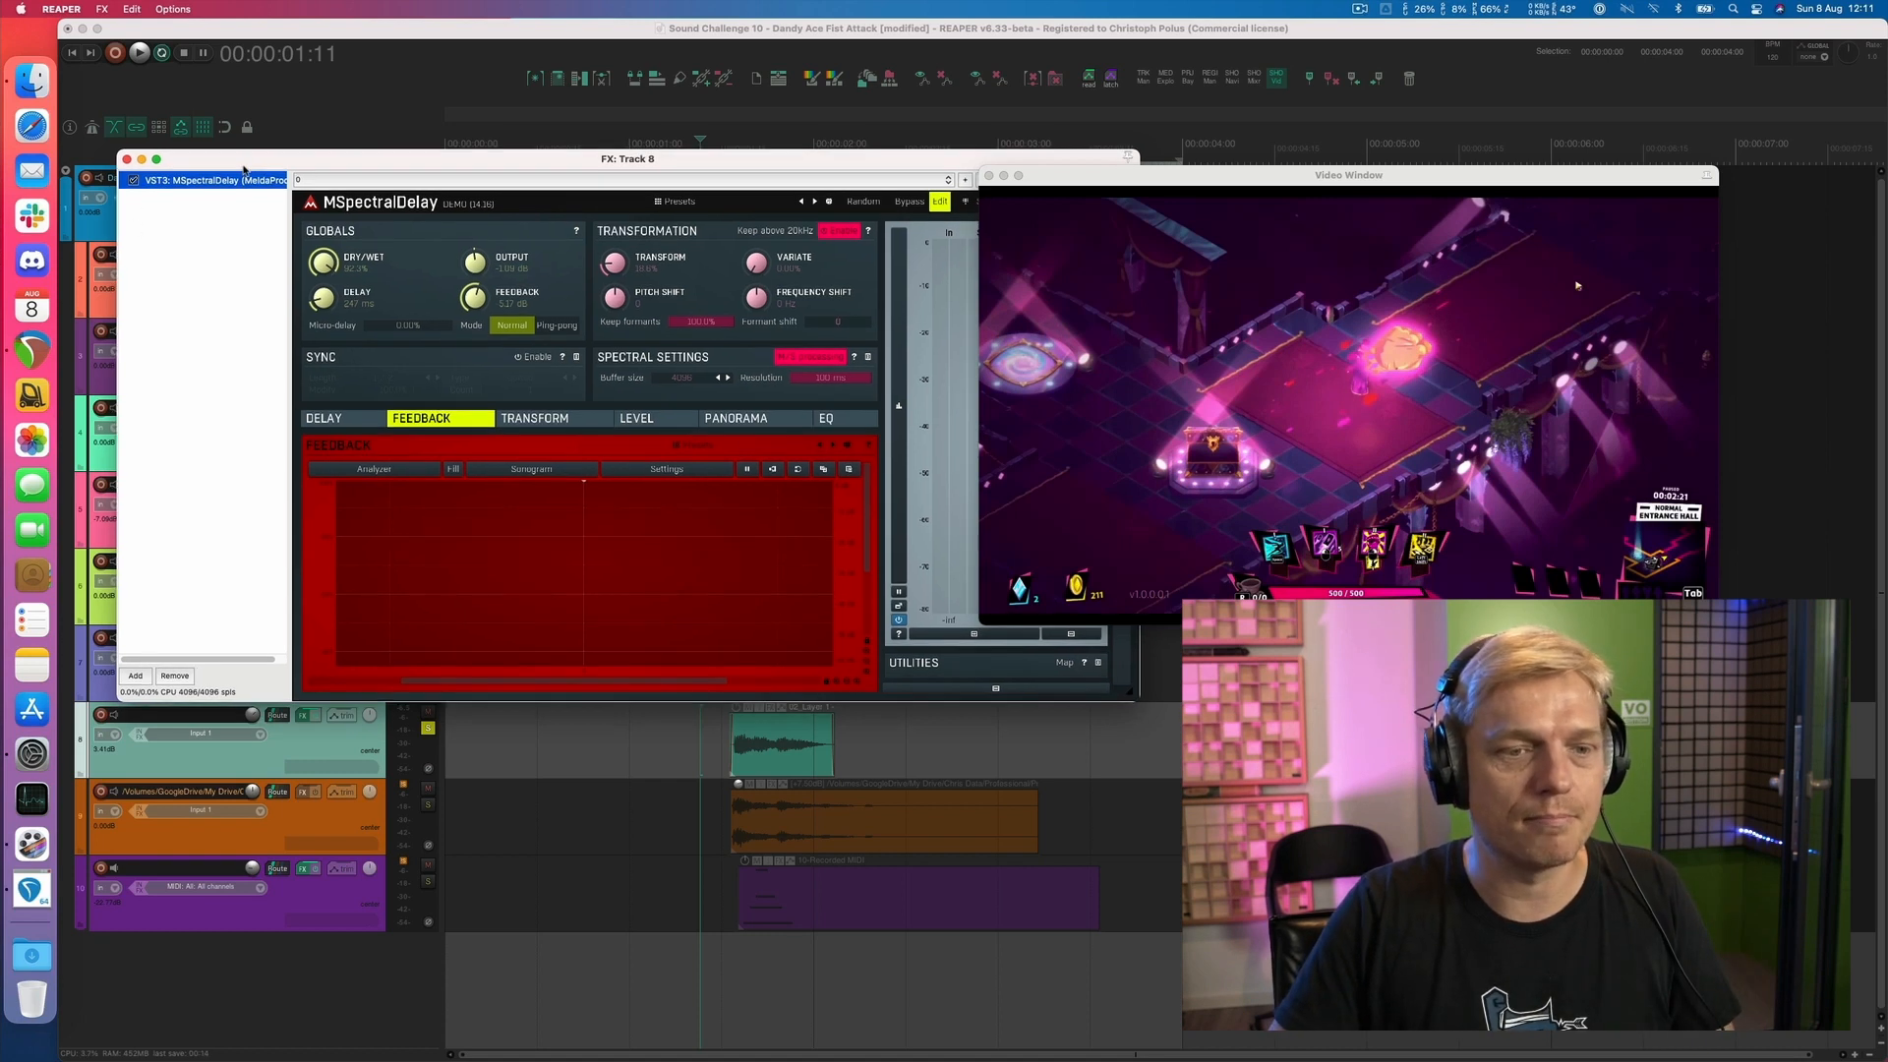
key("space")
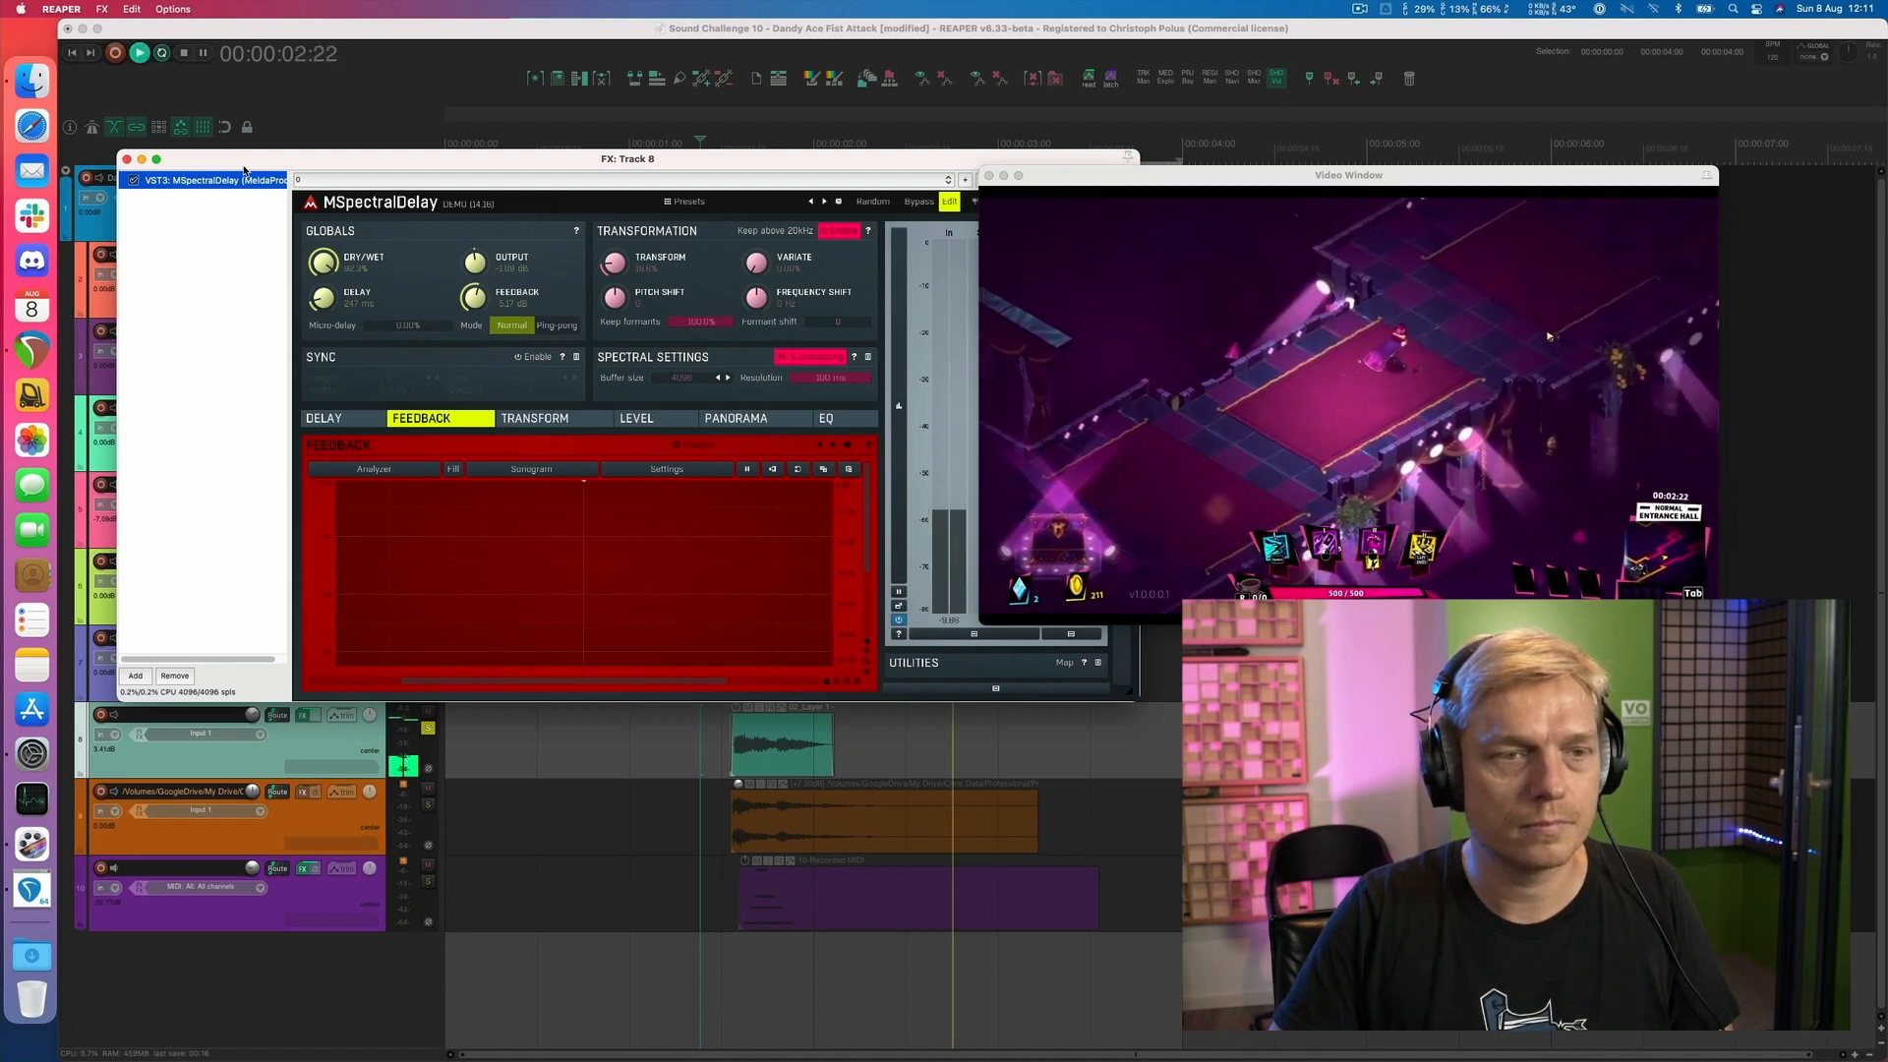
key("space")
key("space")
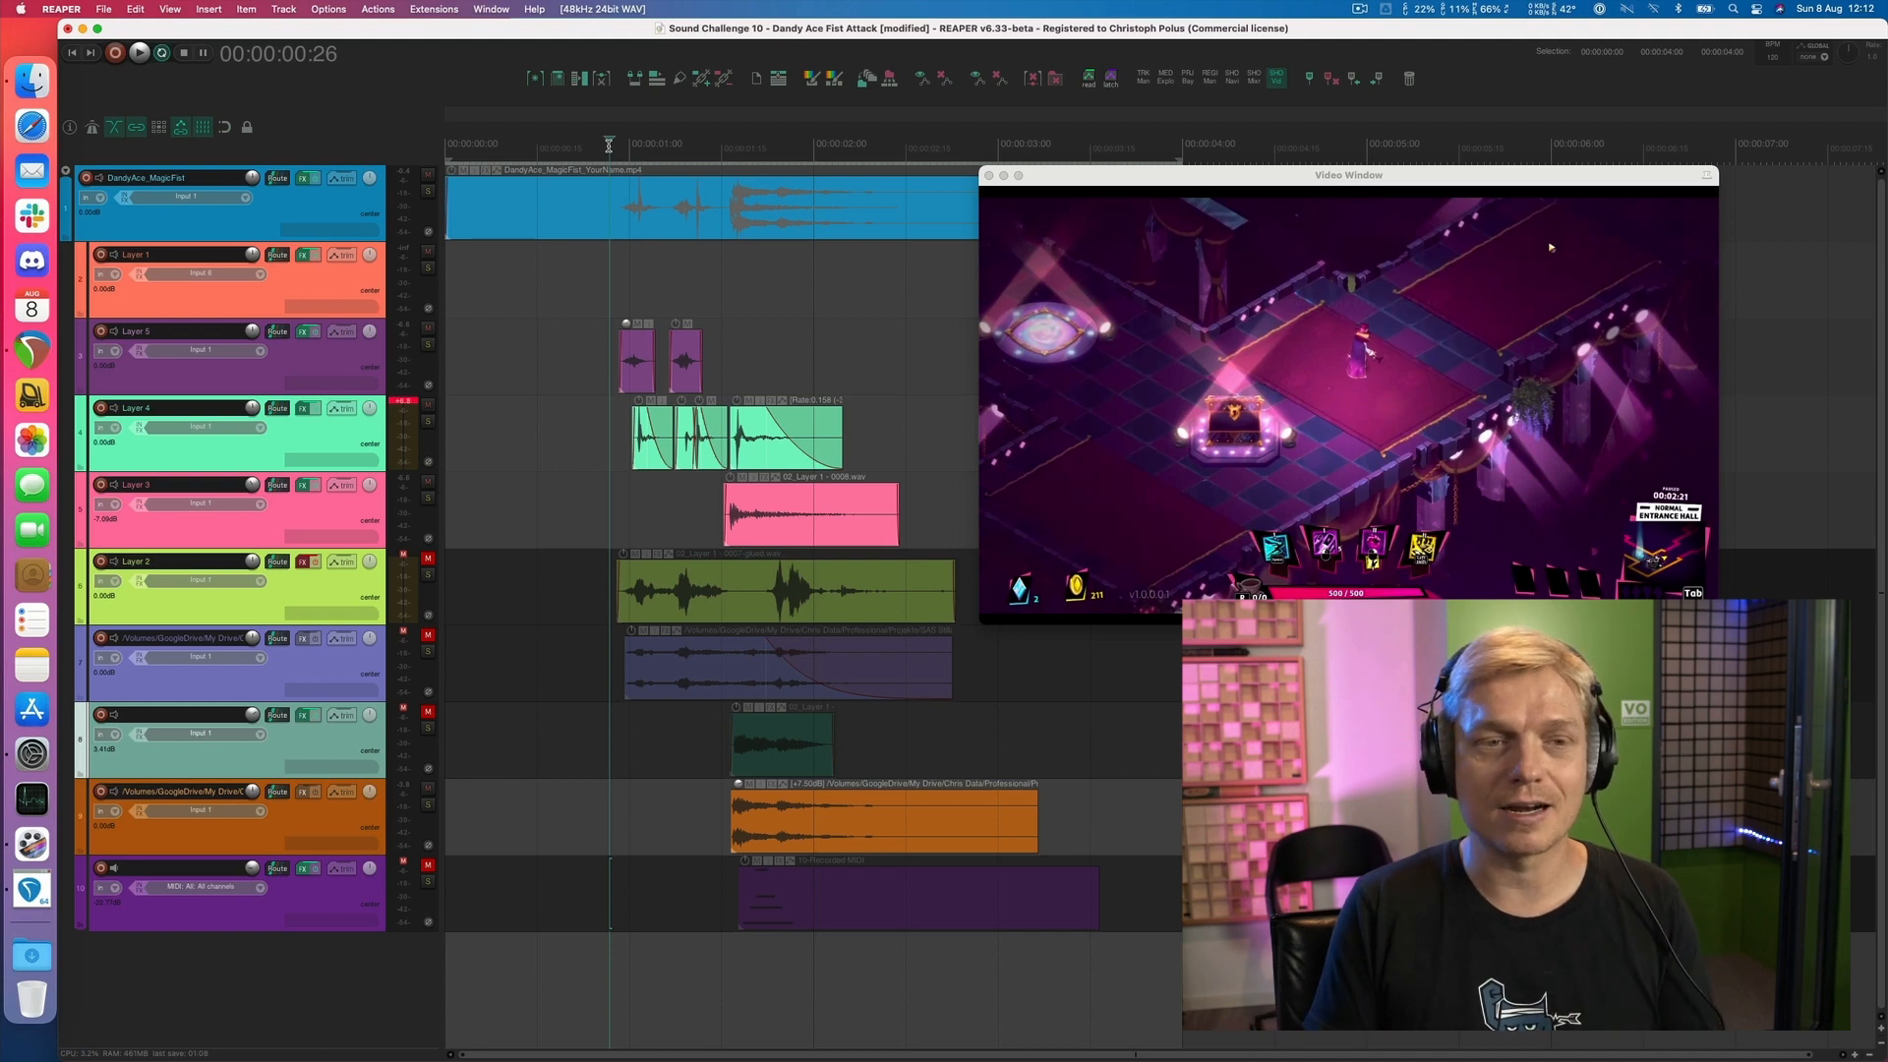
Play the combined layers from 00:00:00:26 and place the edit cursor at 00:00:01:25
key("space")
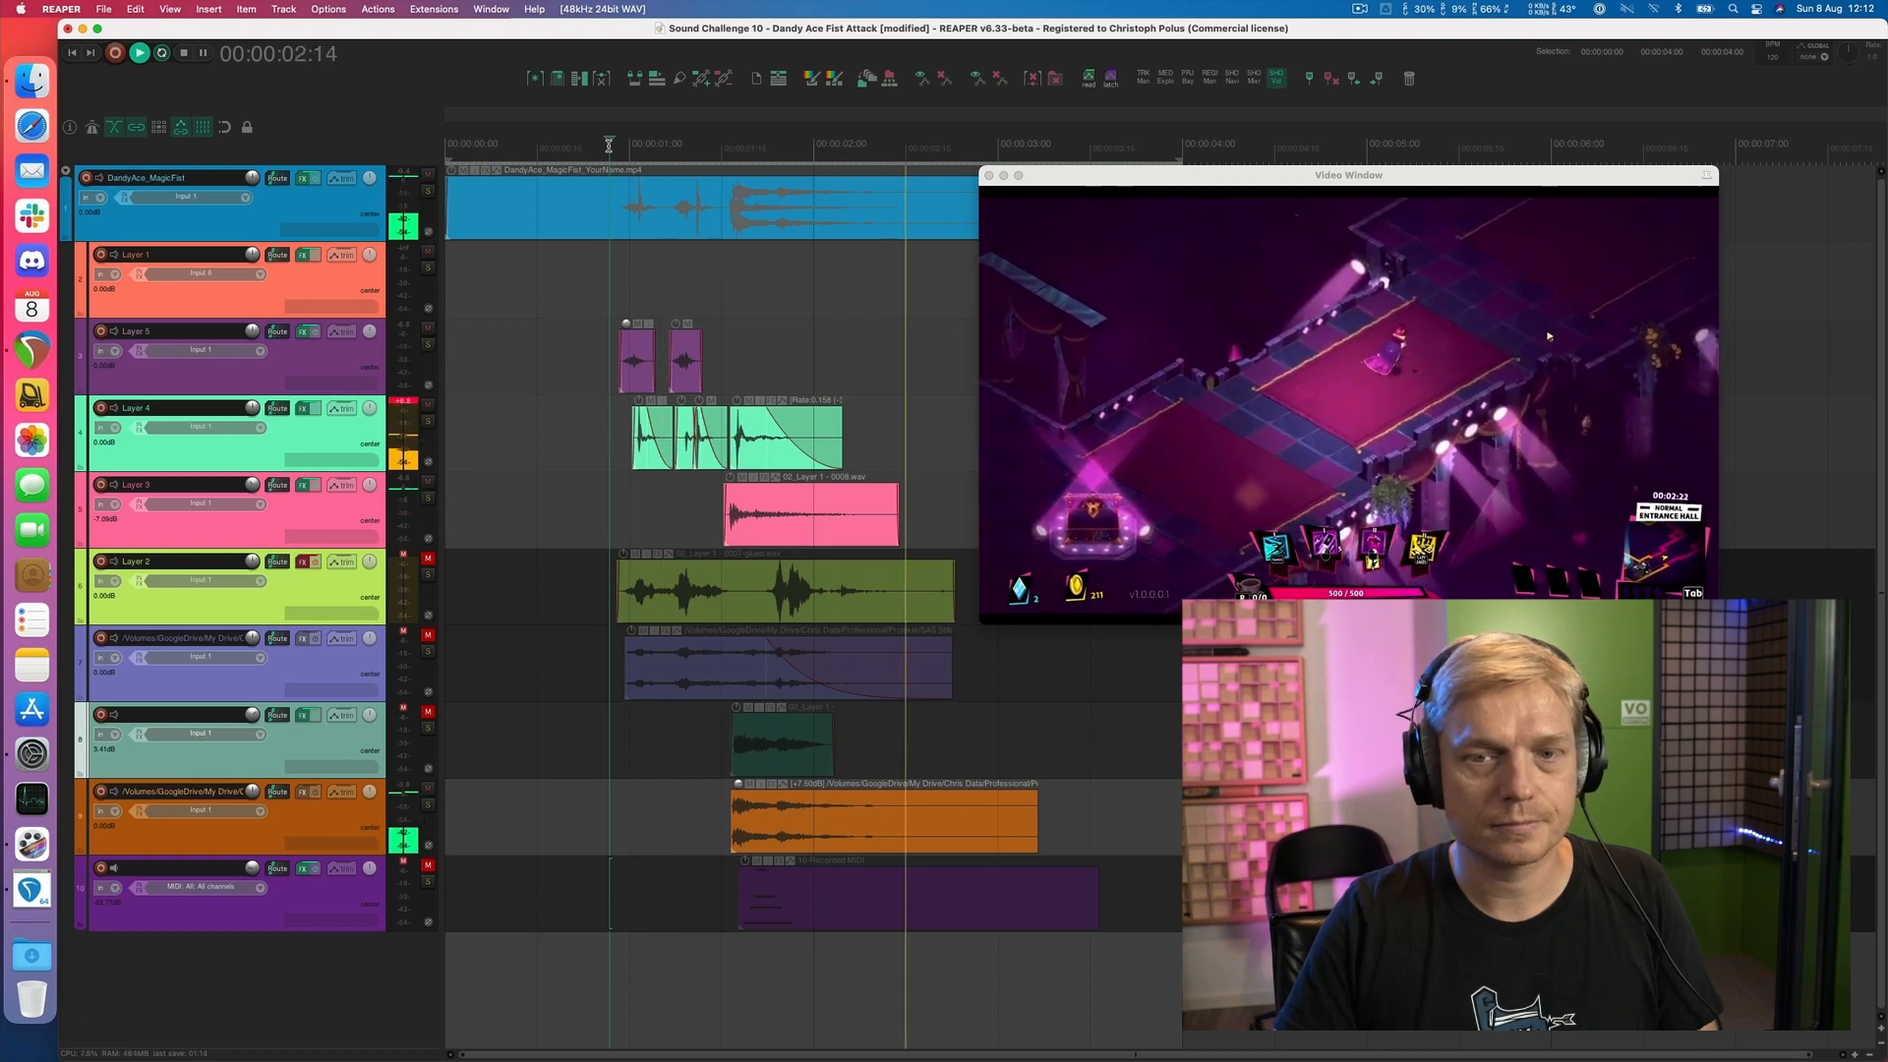
key("space")
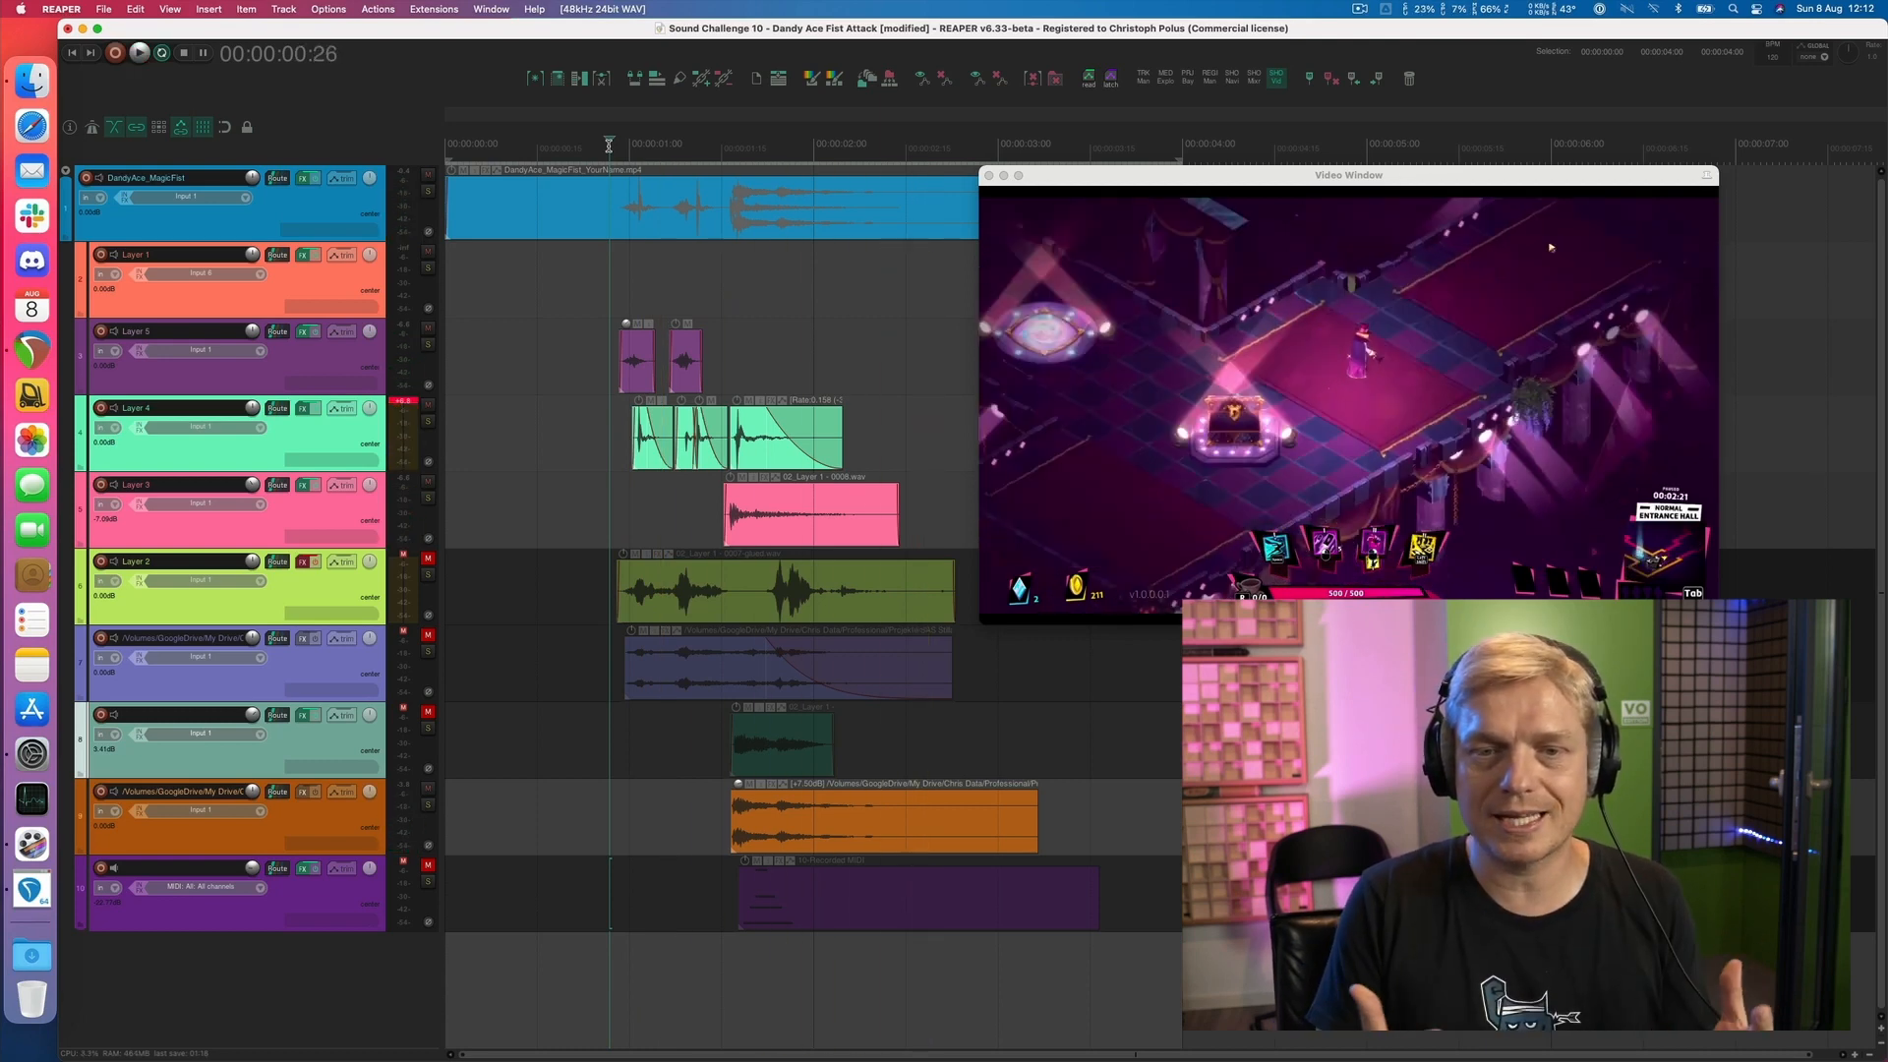
left_click(782, 149)
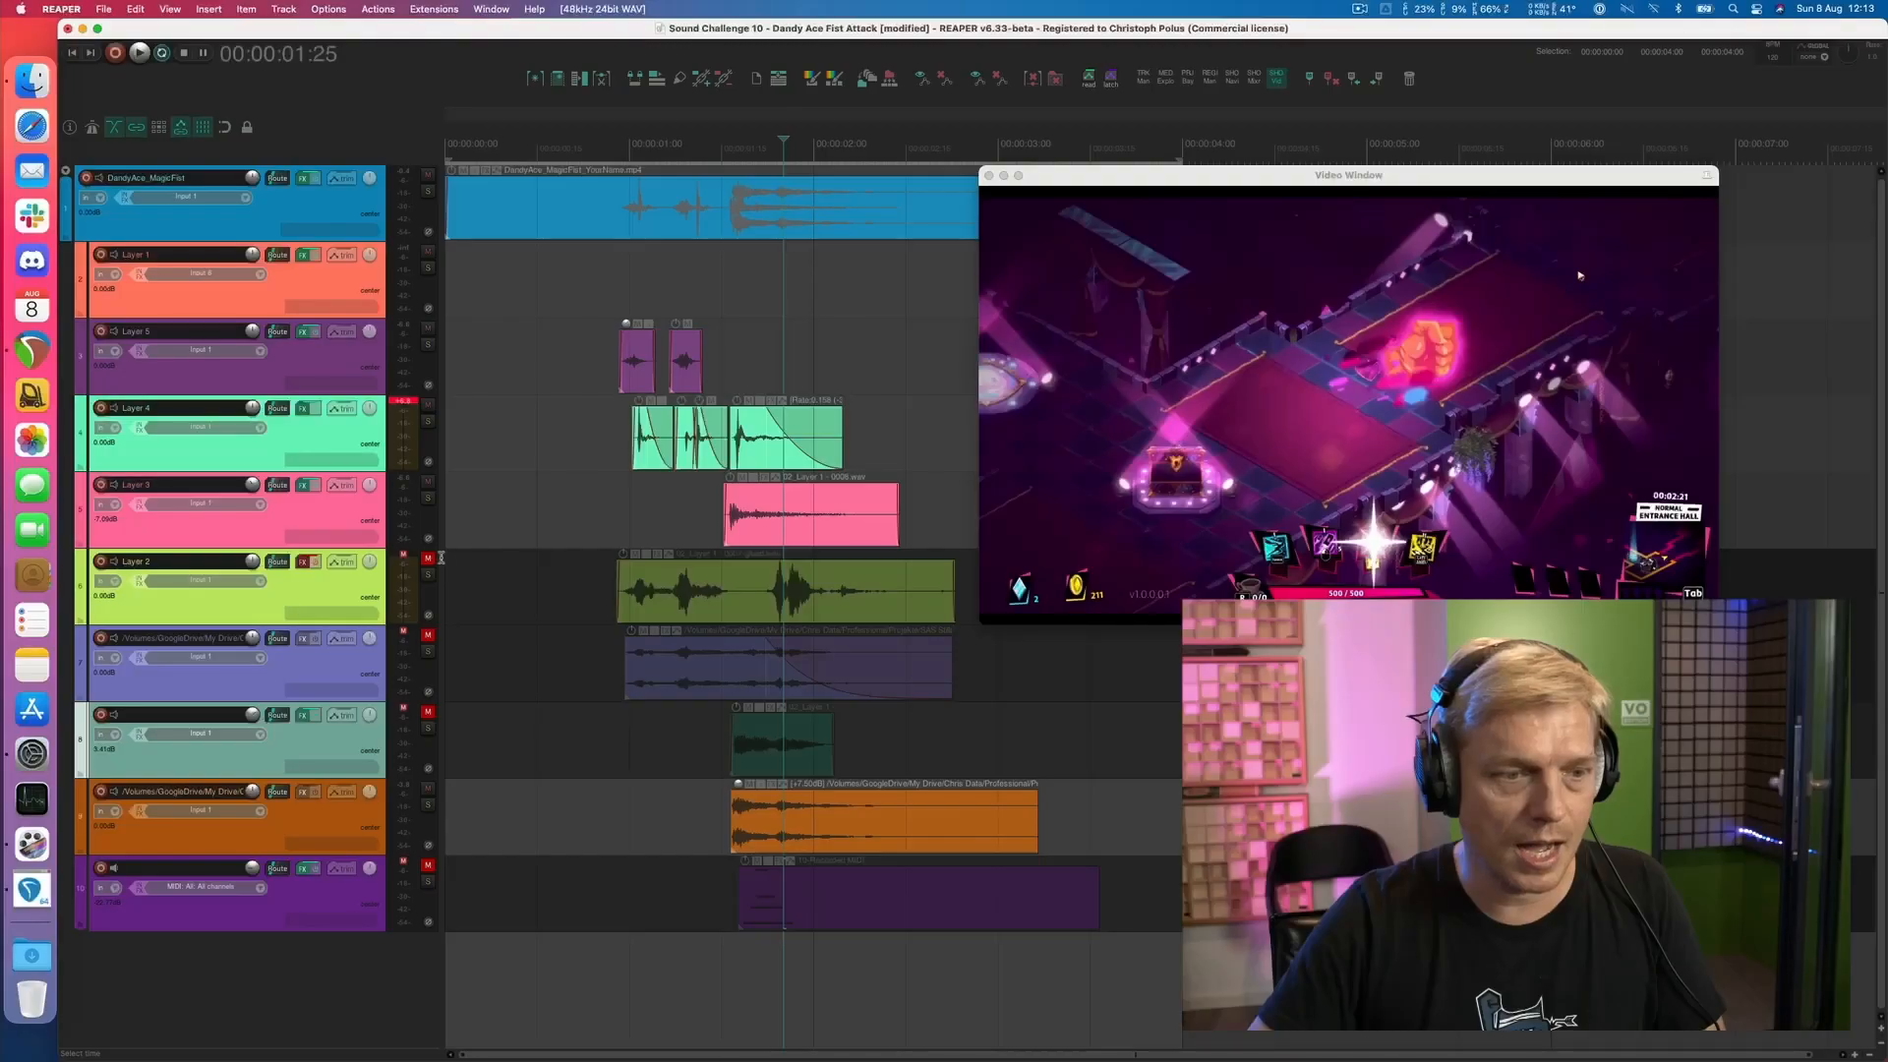
Audition Layer 2 unmuted and soloed, playing it from 00:00:00:26
left_click(505, 567)
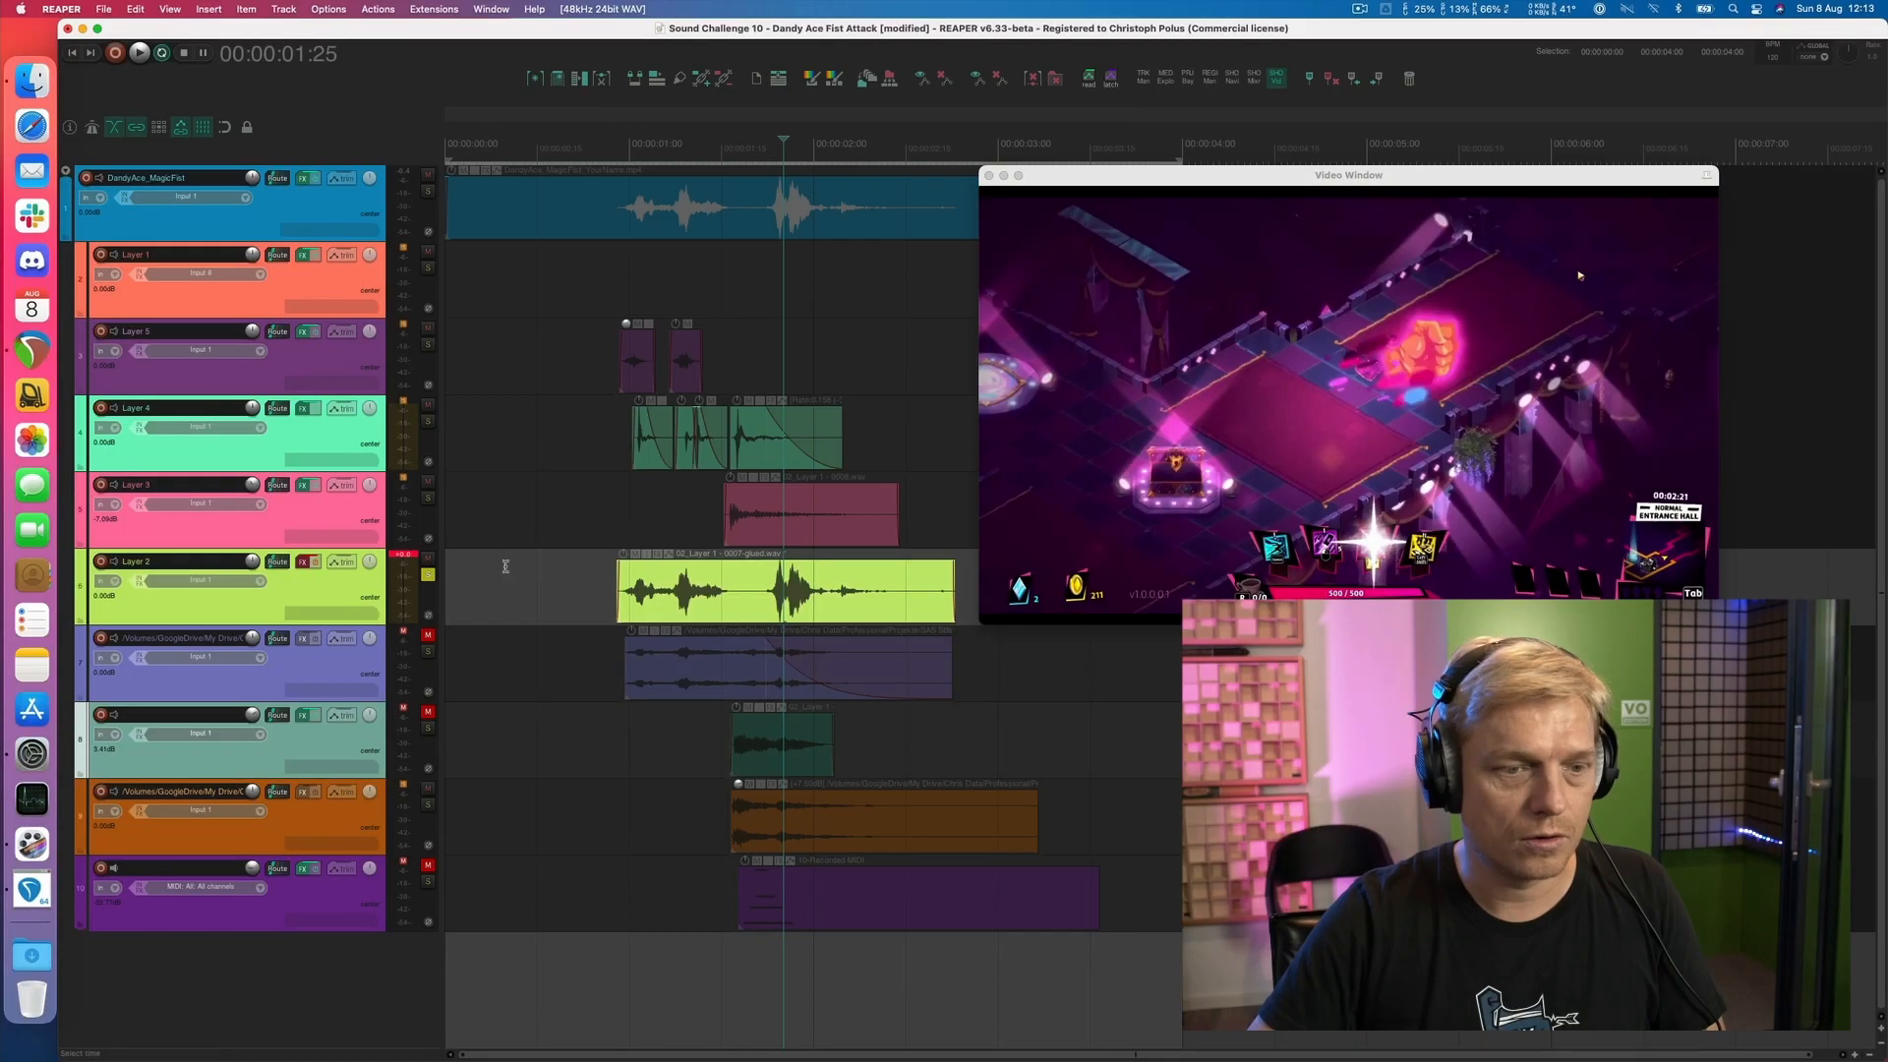
left_click(605, 569)
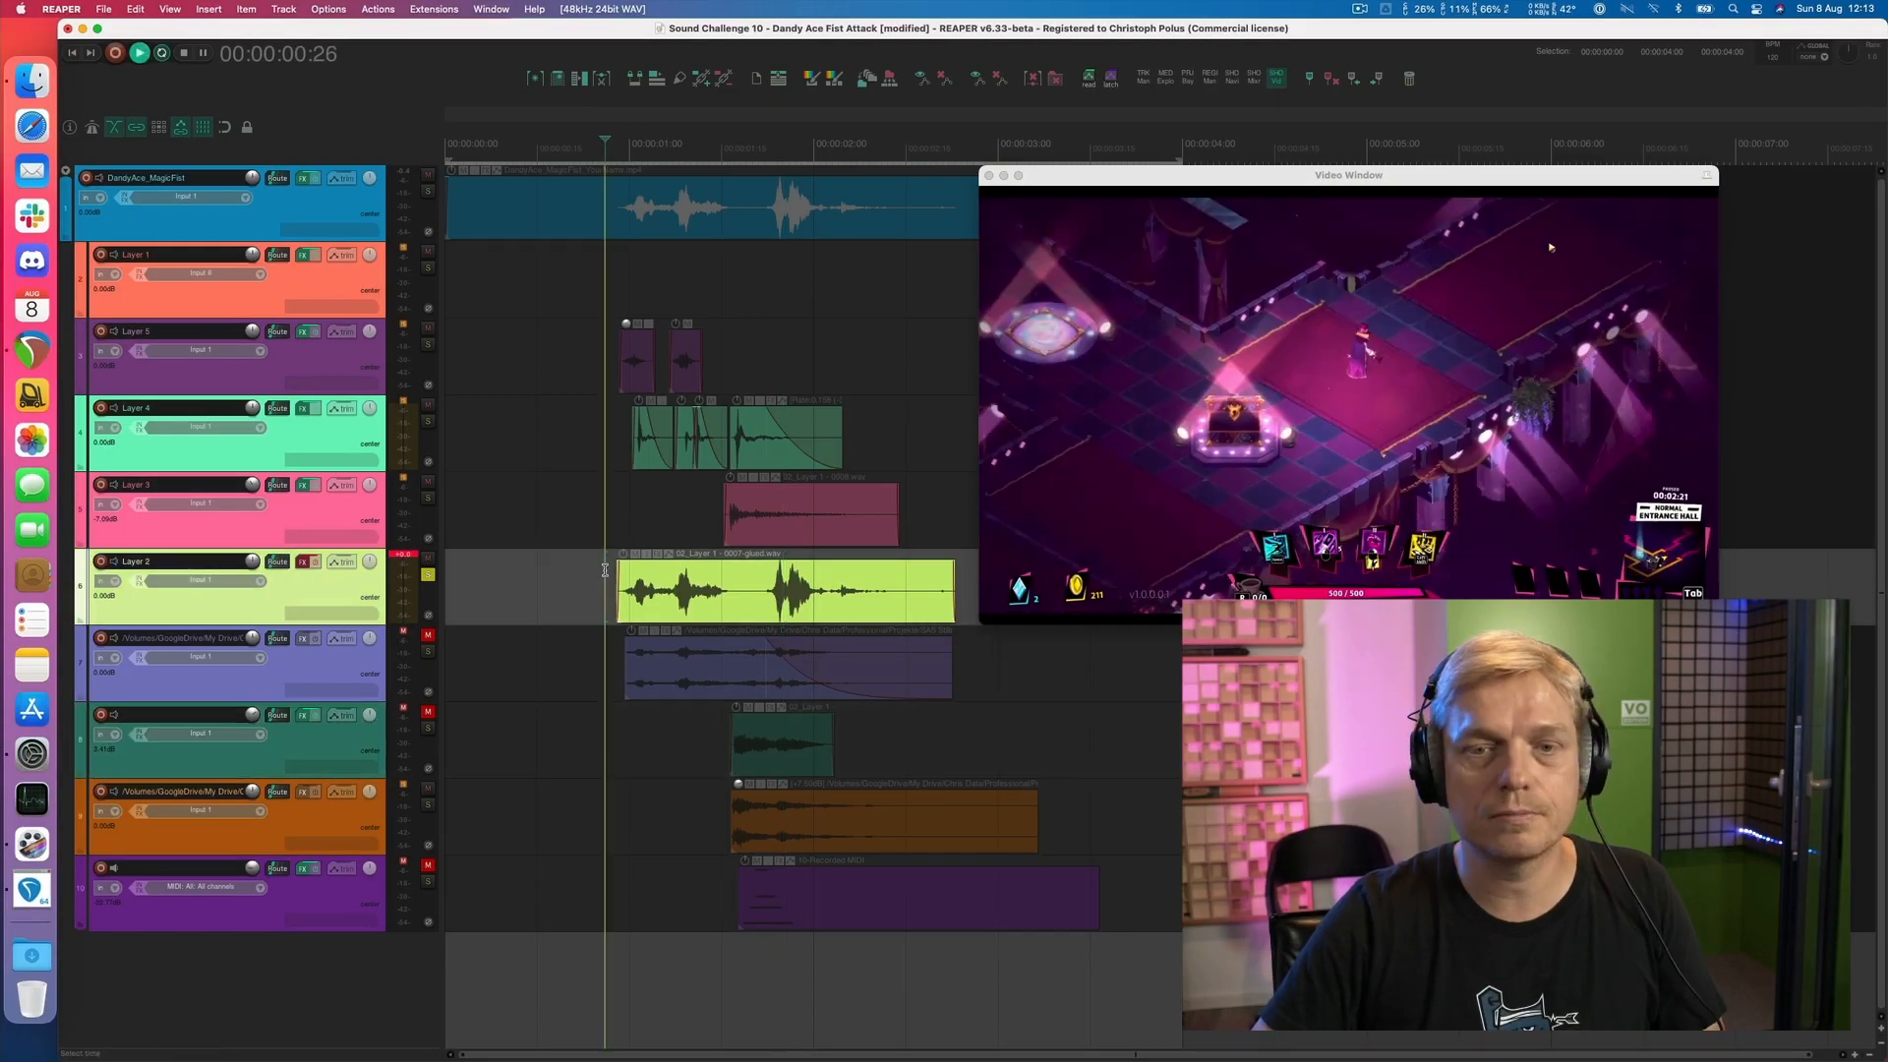
key("space")
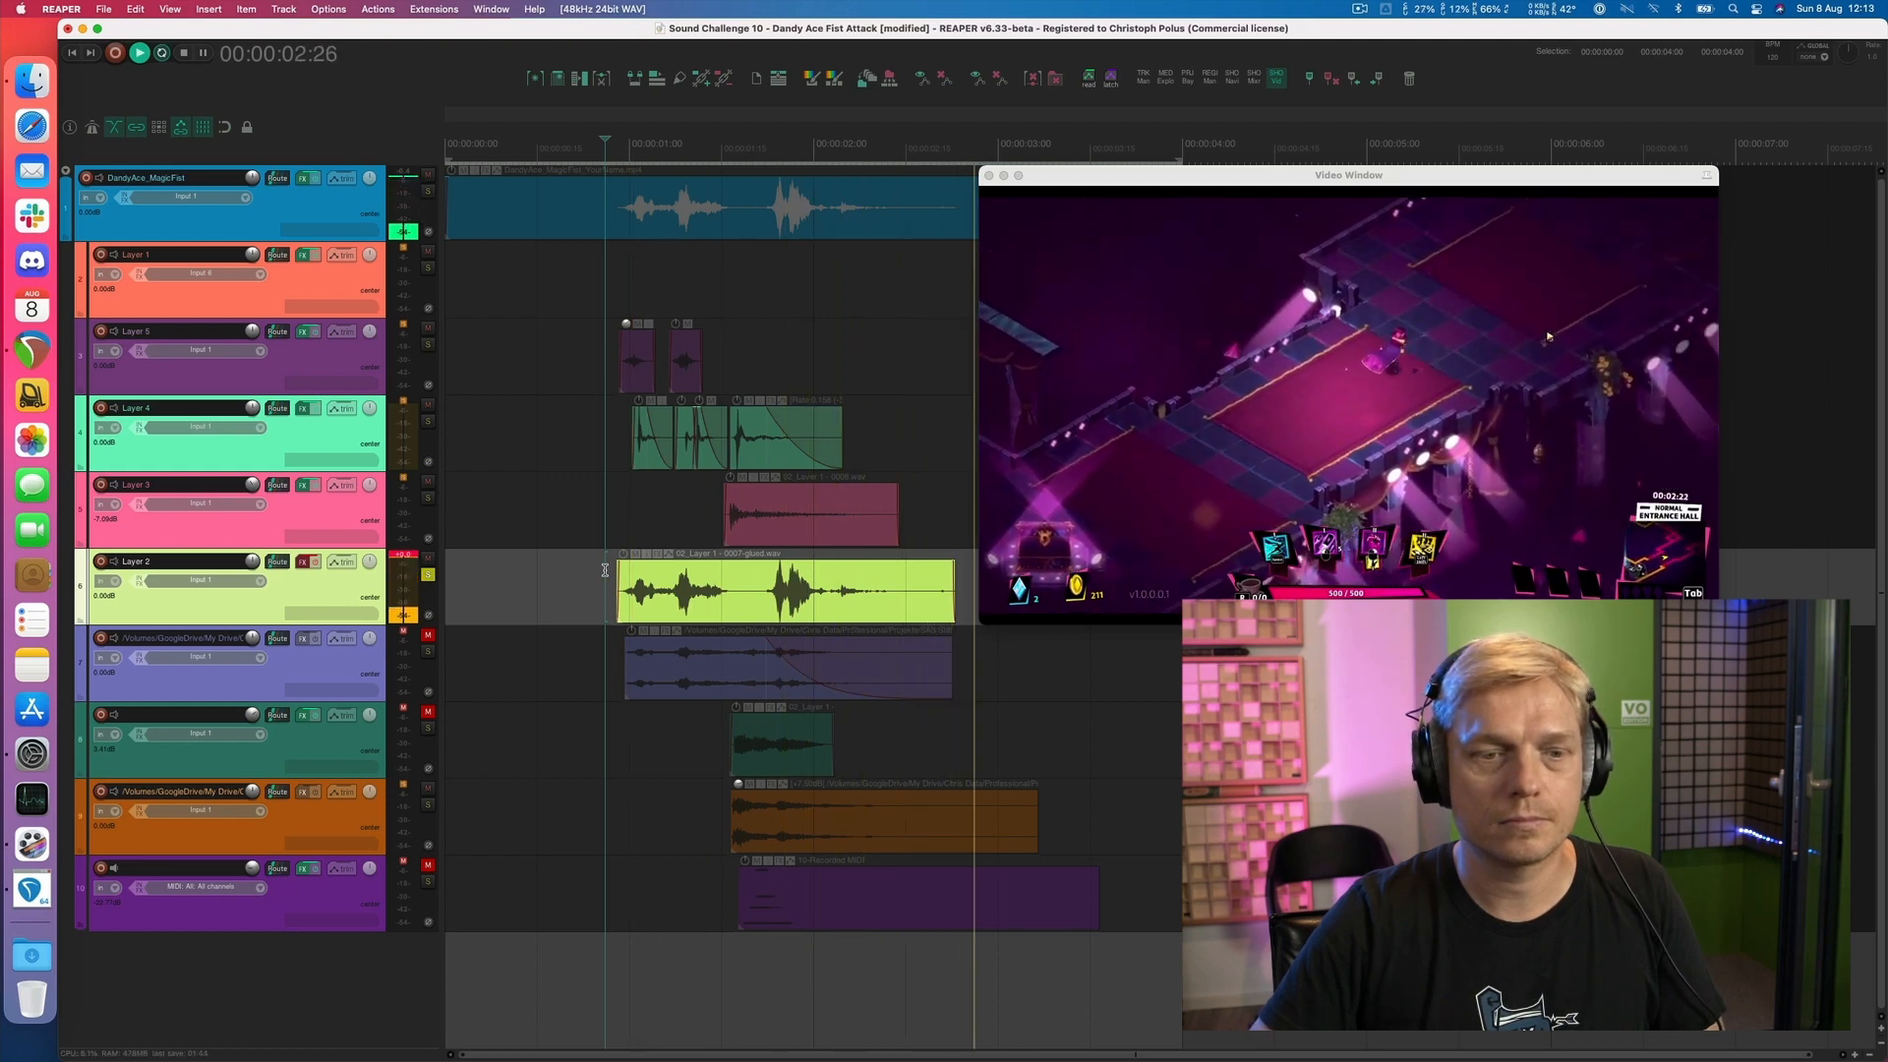
key("space")
key("space")
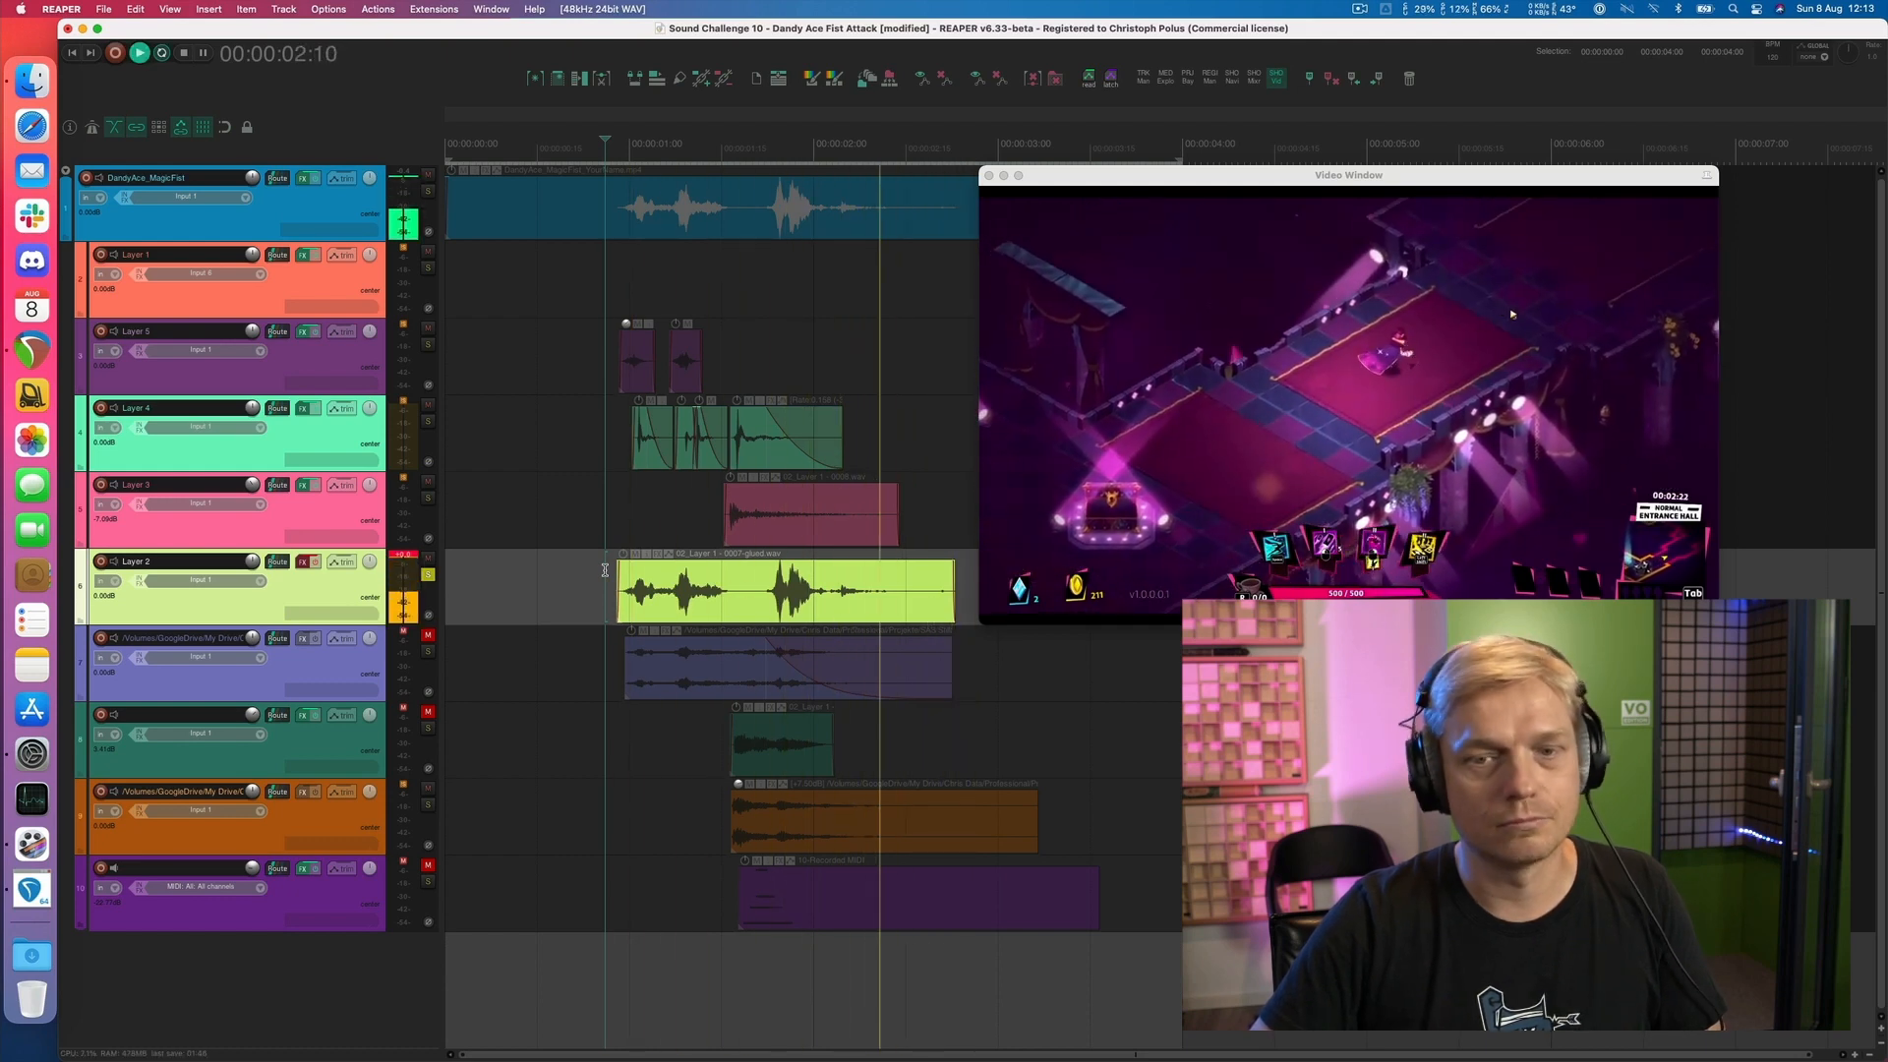
key("space")
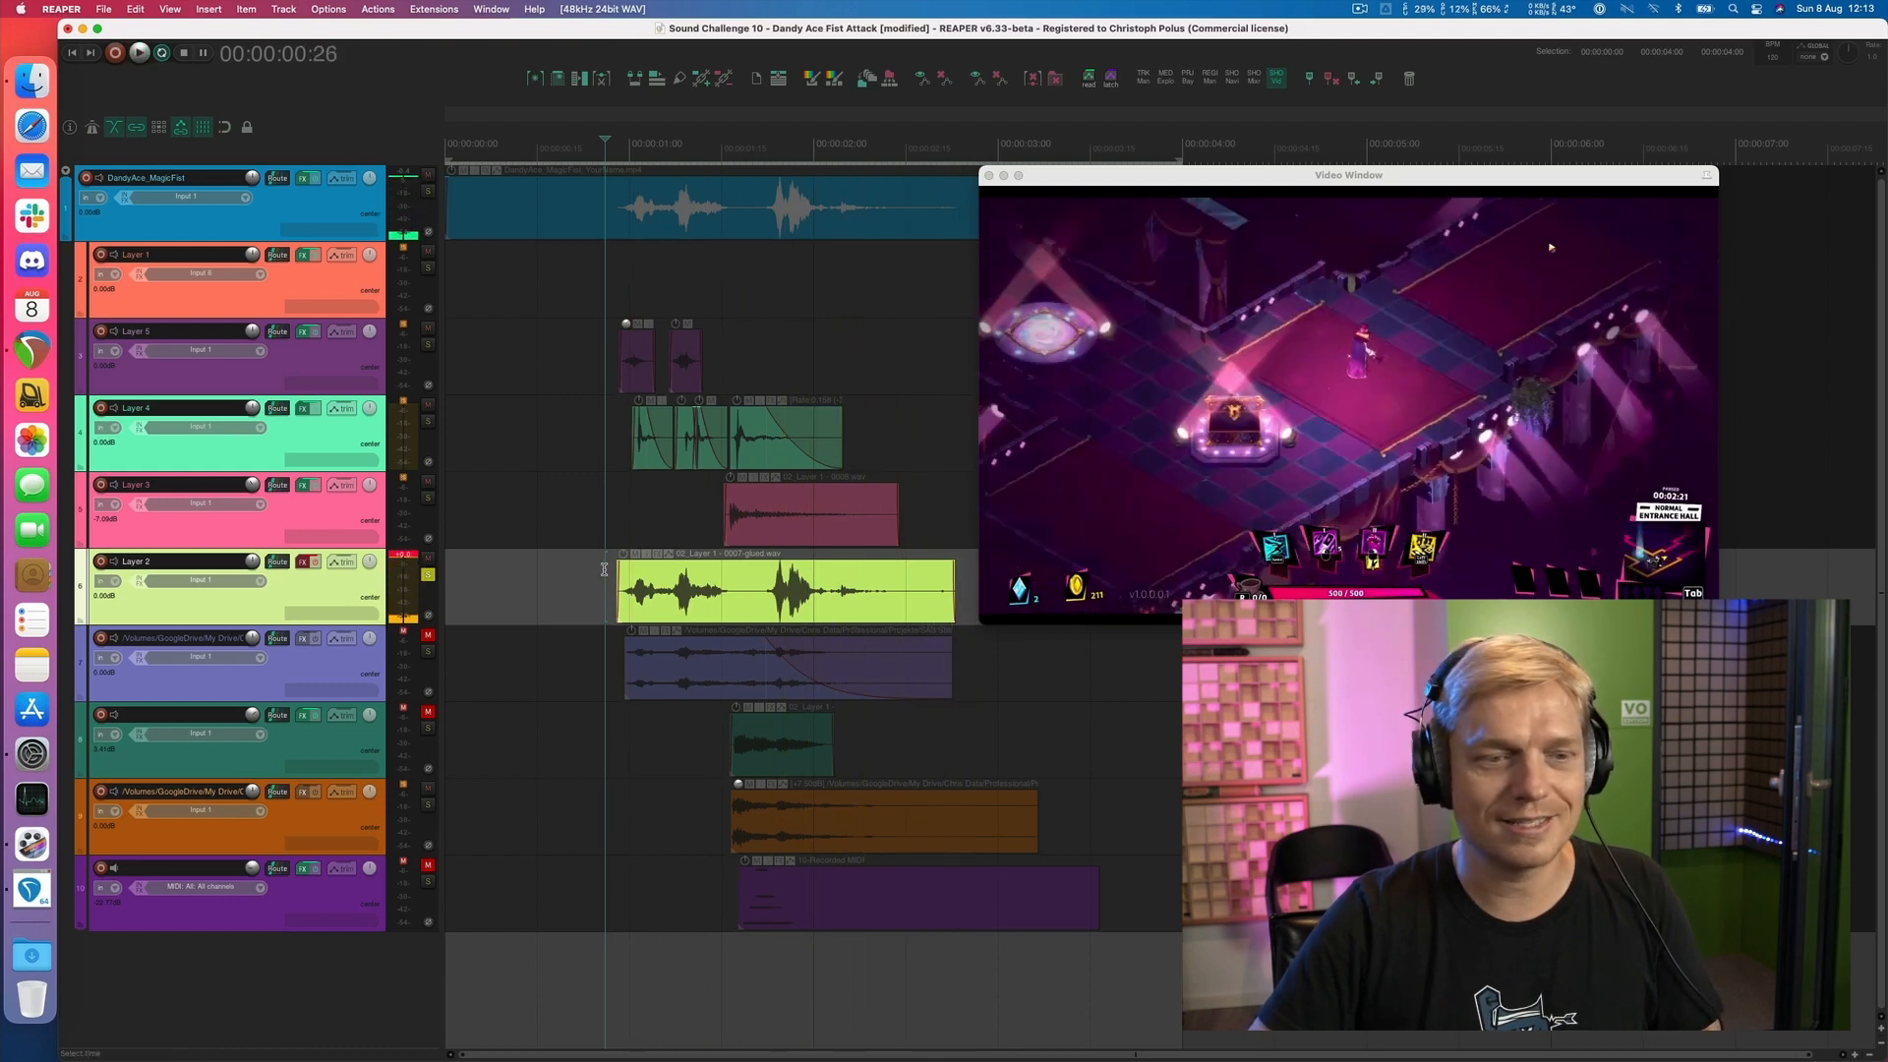
Open the effects chain of Layer 2, bypass ValhallaShimmer and play the soloed track
left_click(429, 577)
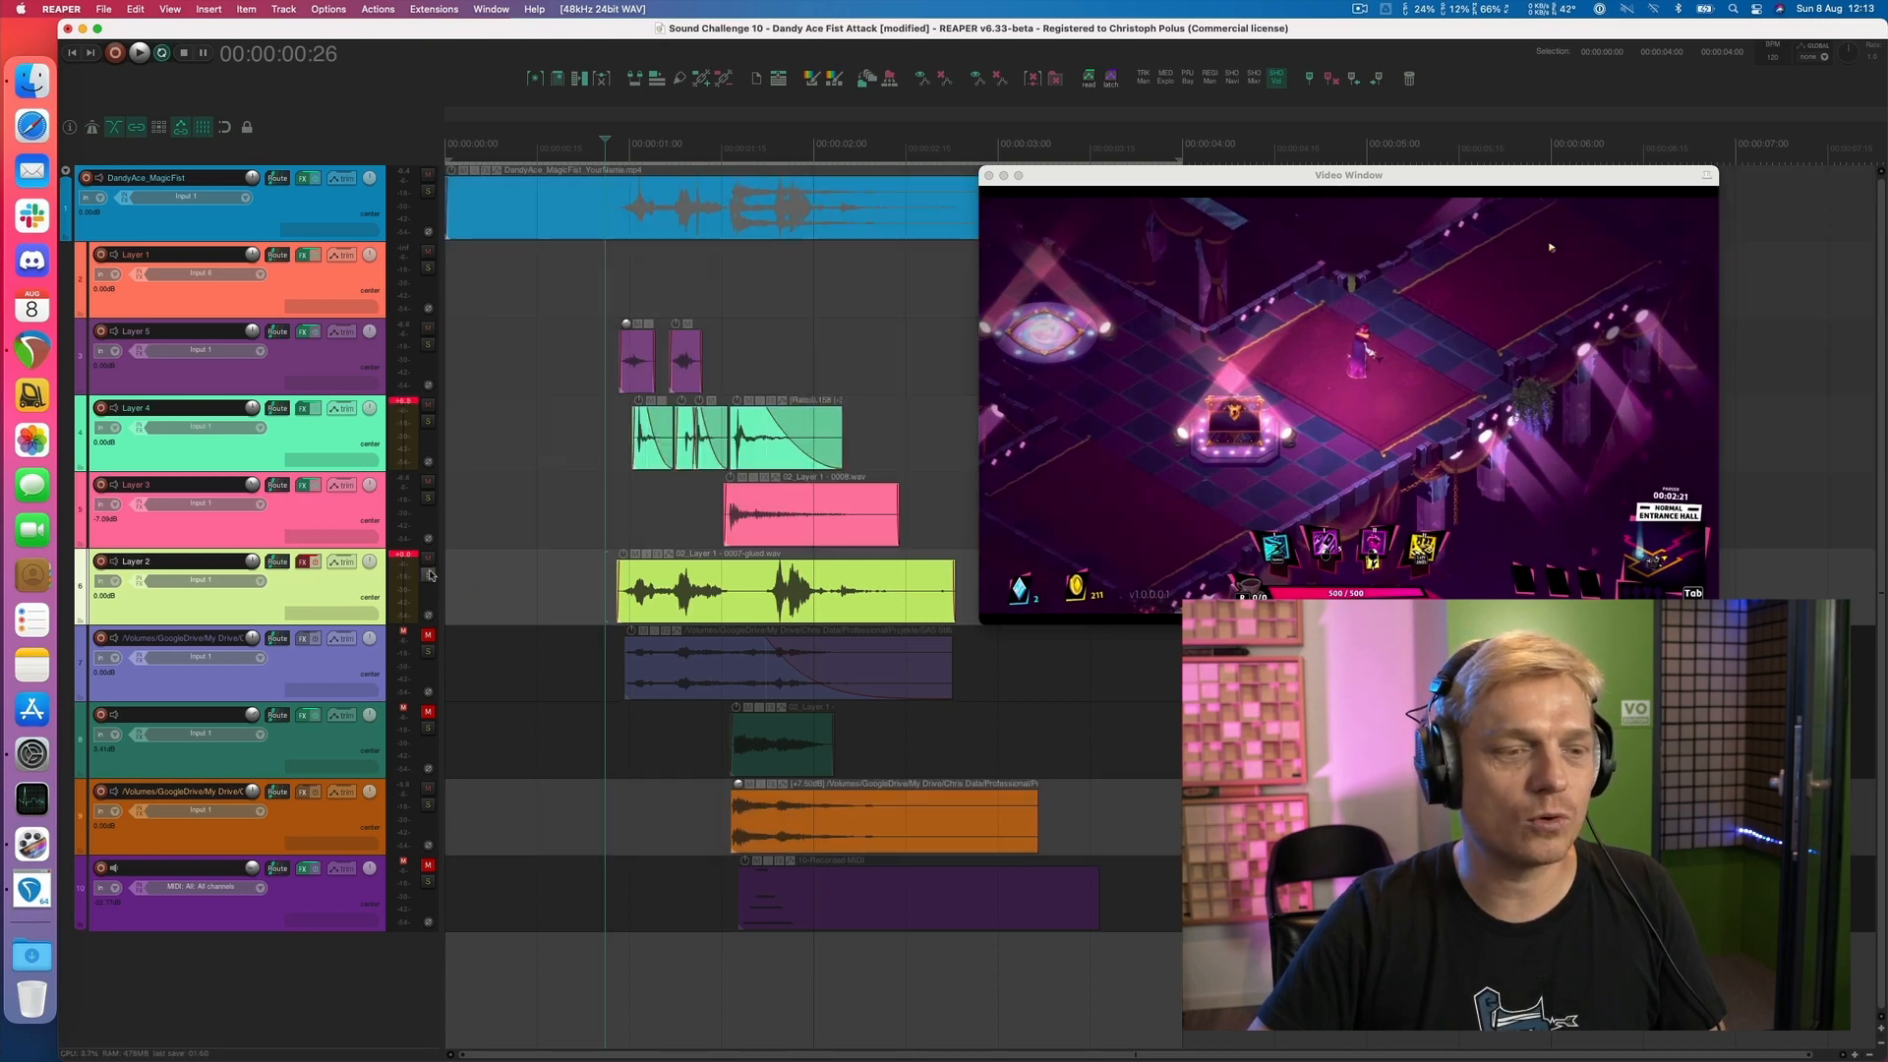
left_click(302, 561)
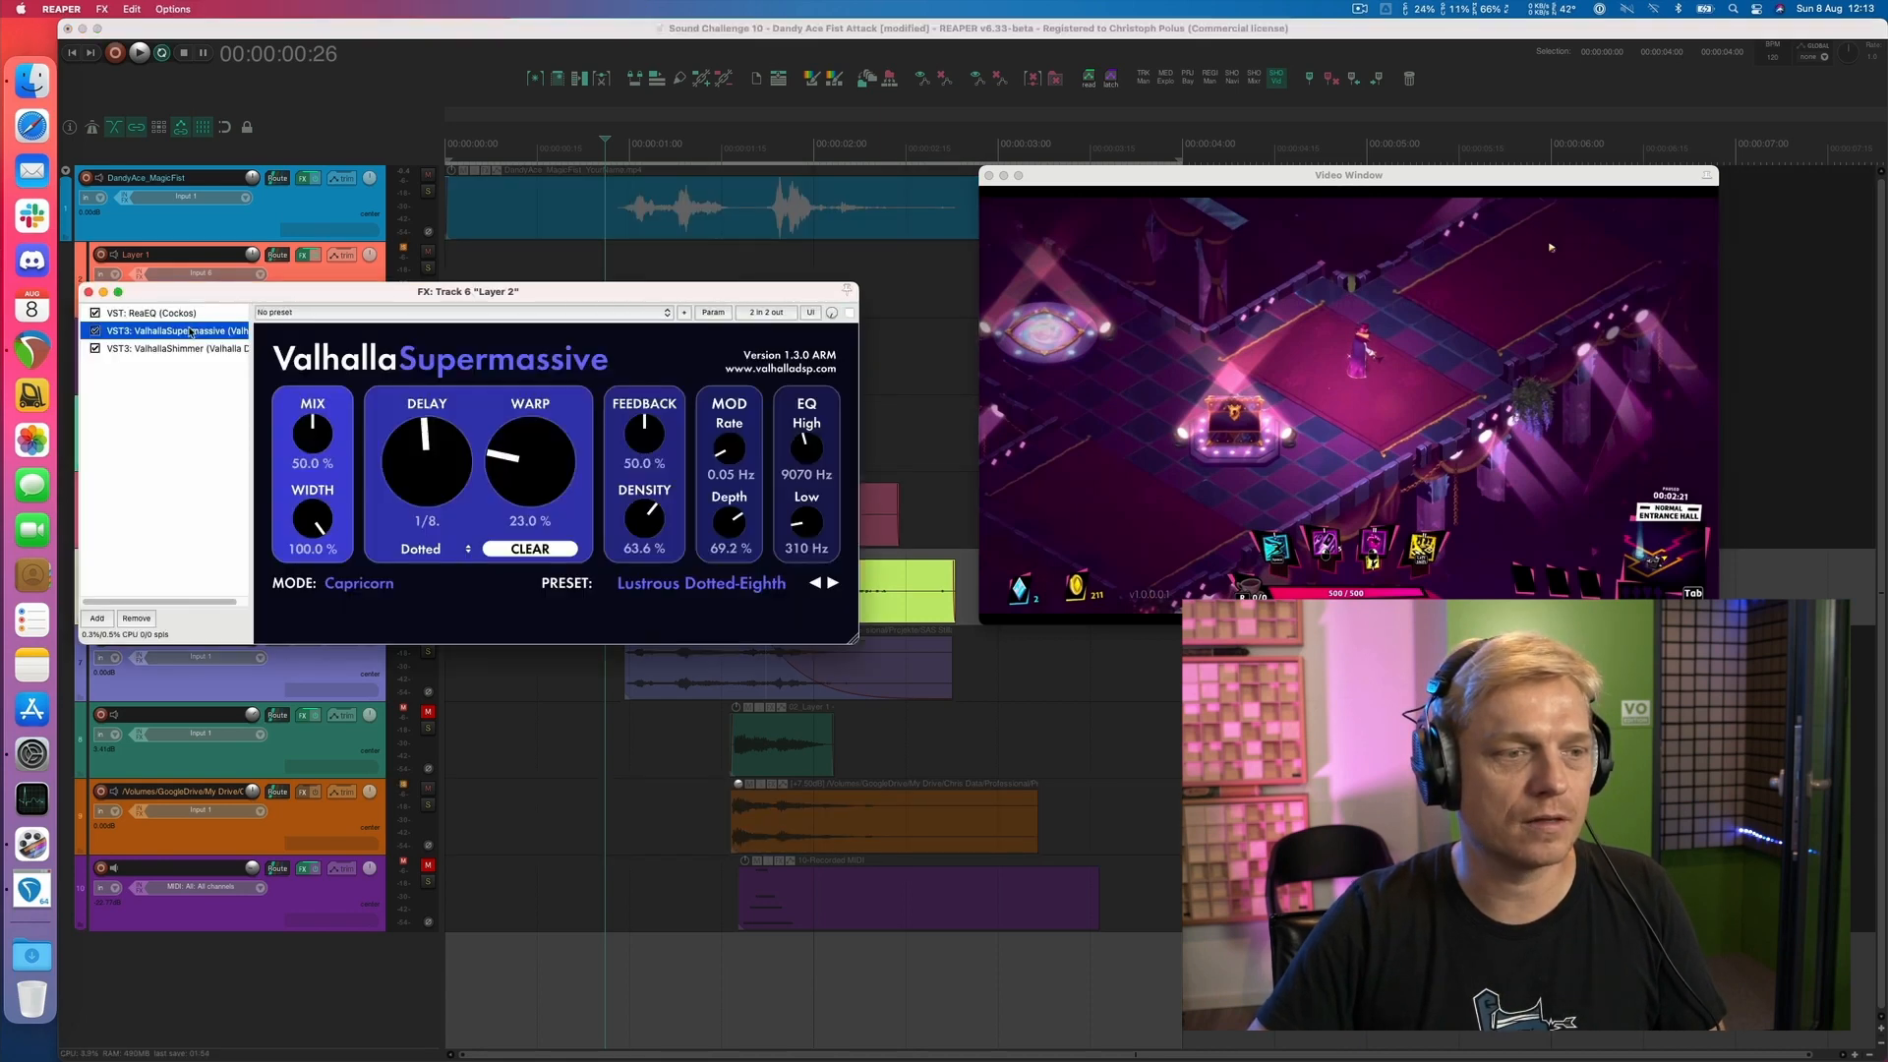
left_click(105, 346)
key("space")
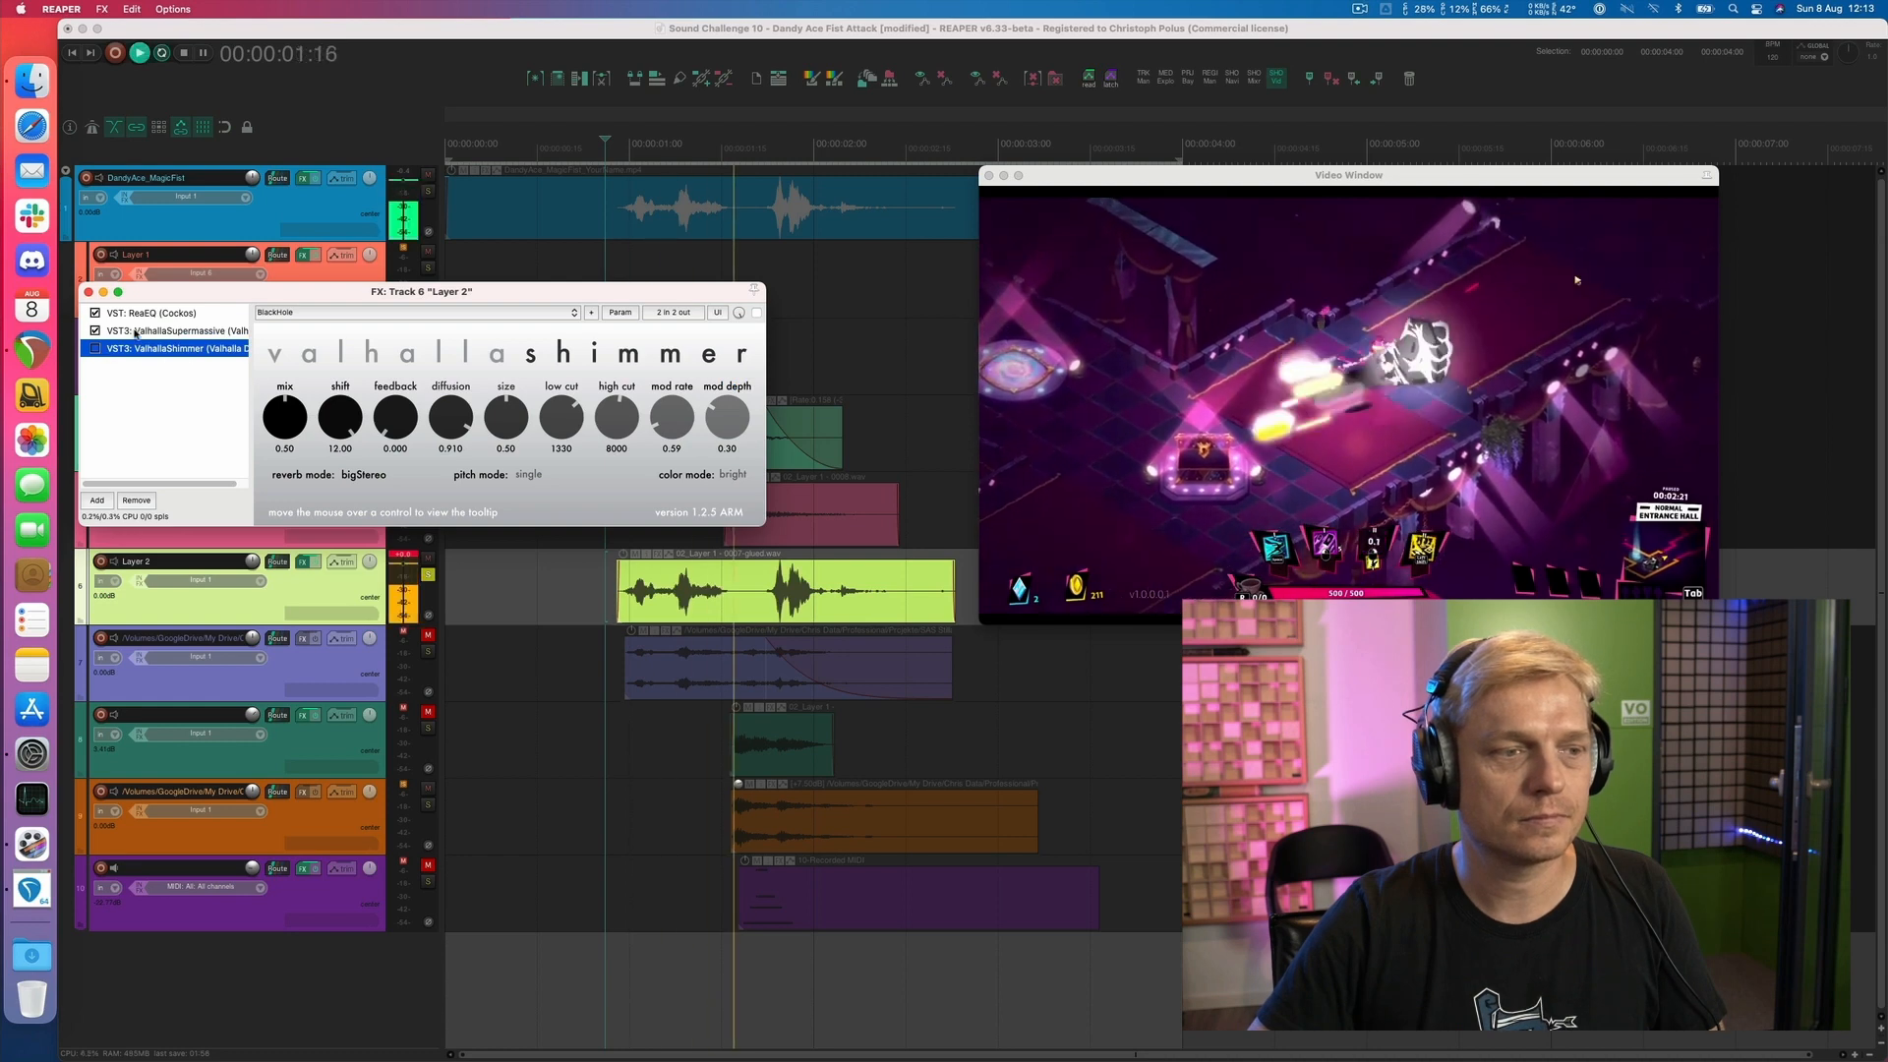
Play Layer 2 with ValhallaSupermassive on display, re-enable ValhallaShimmer and play the track through both effects
left_click(135, 332)
key("space")
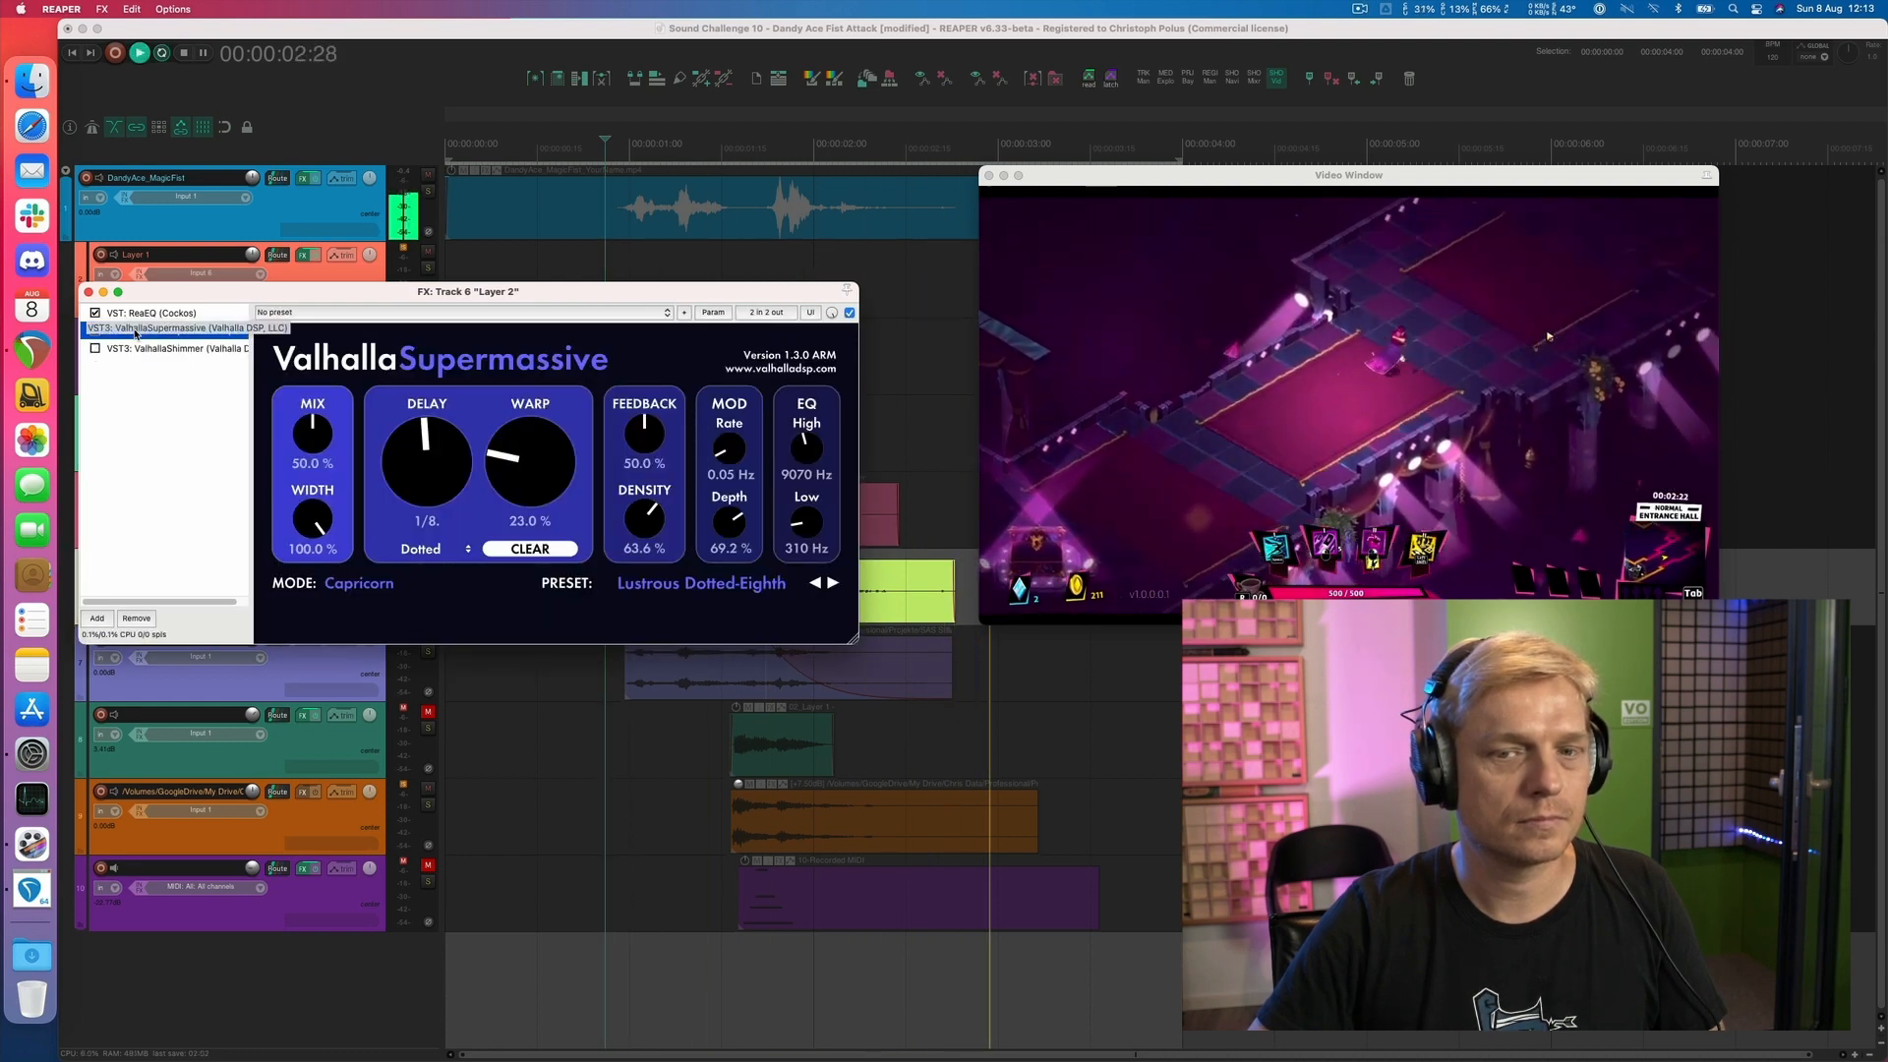
key("space")
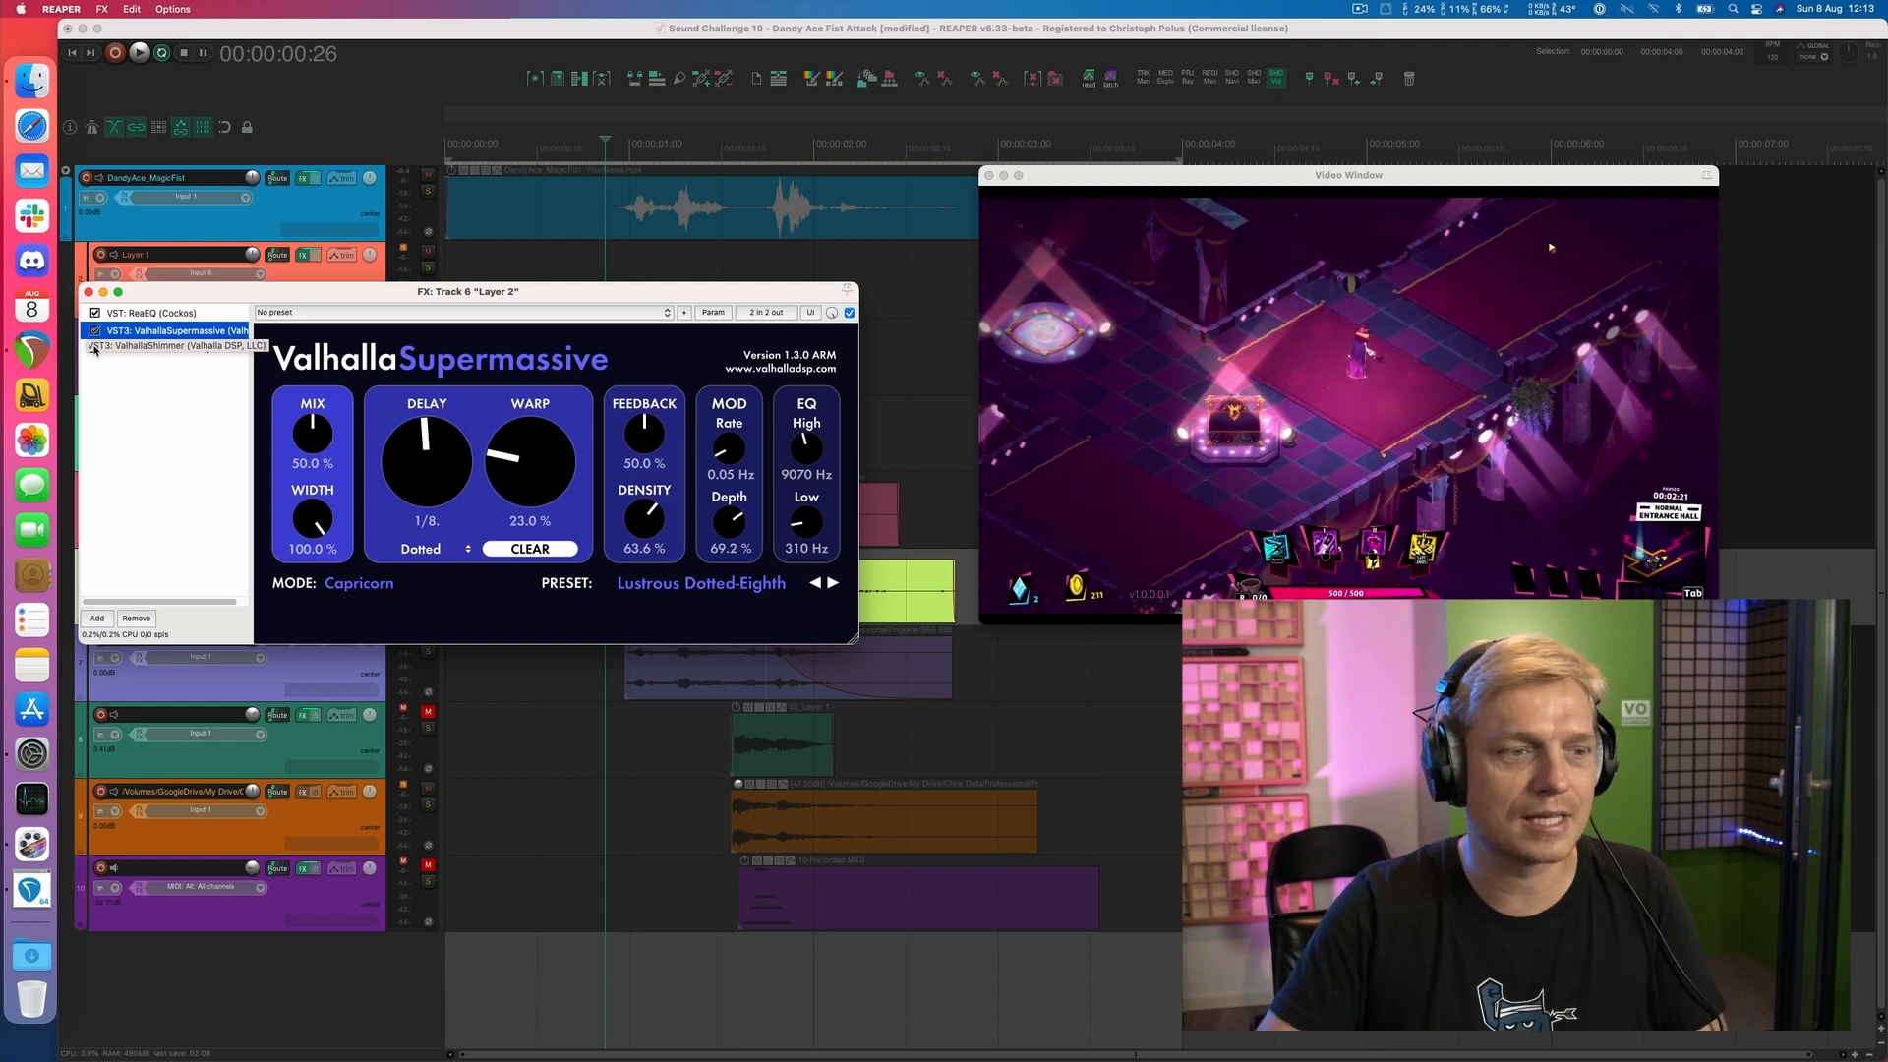
left_click(94, 349)
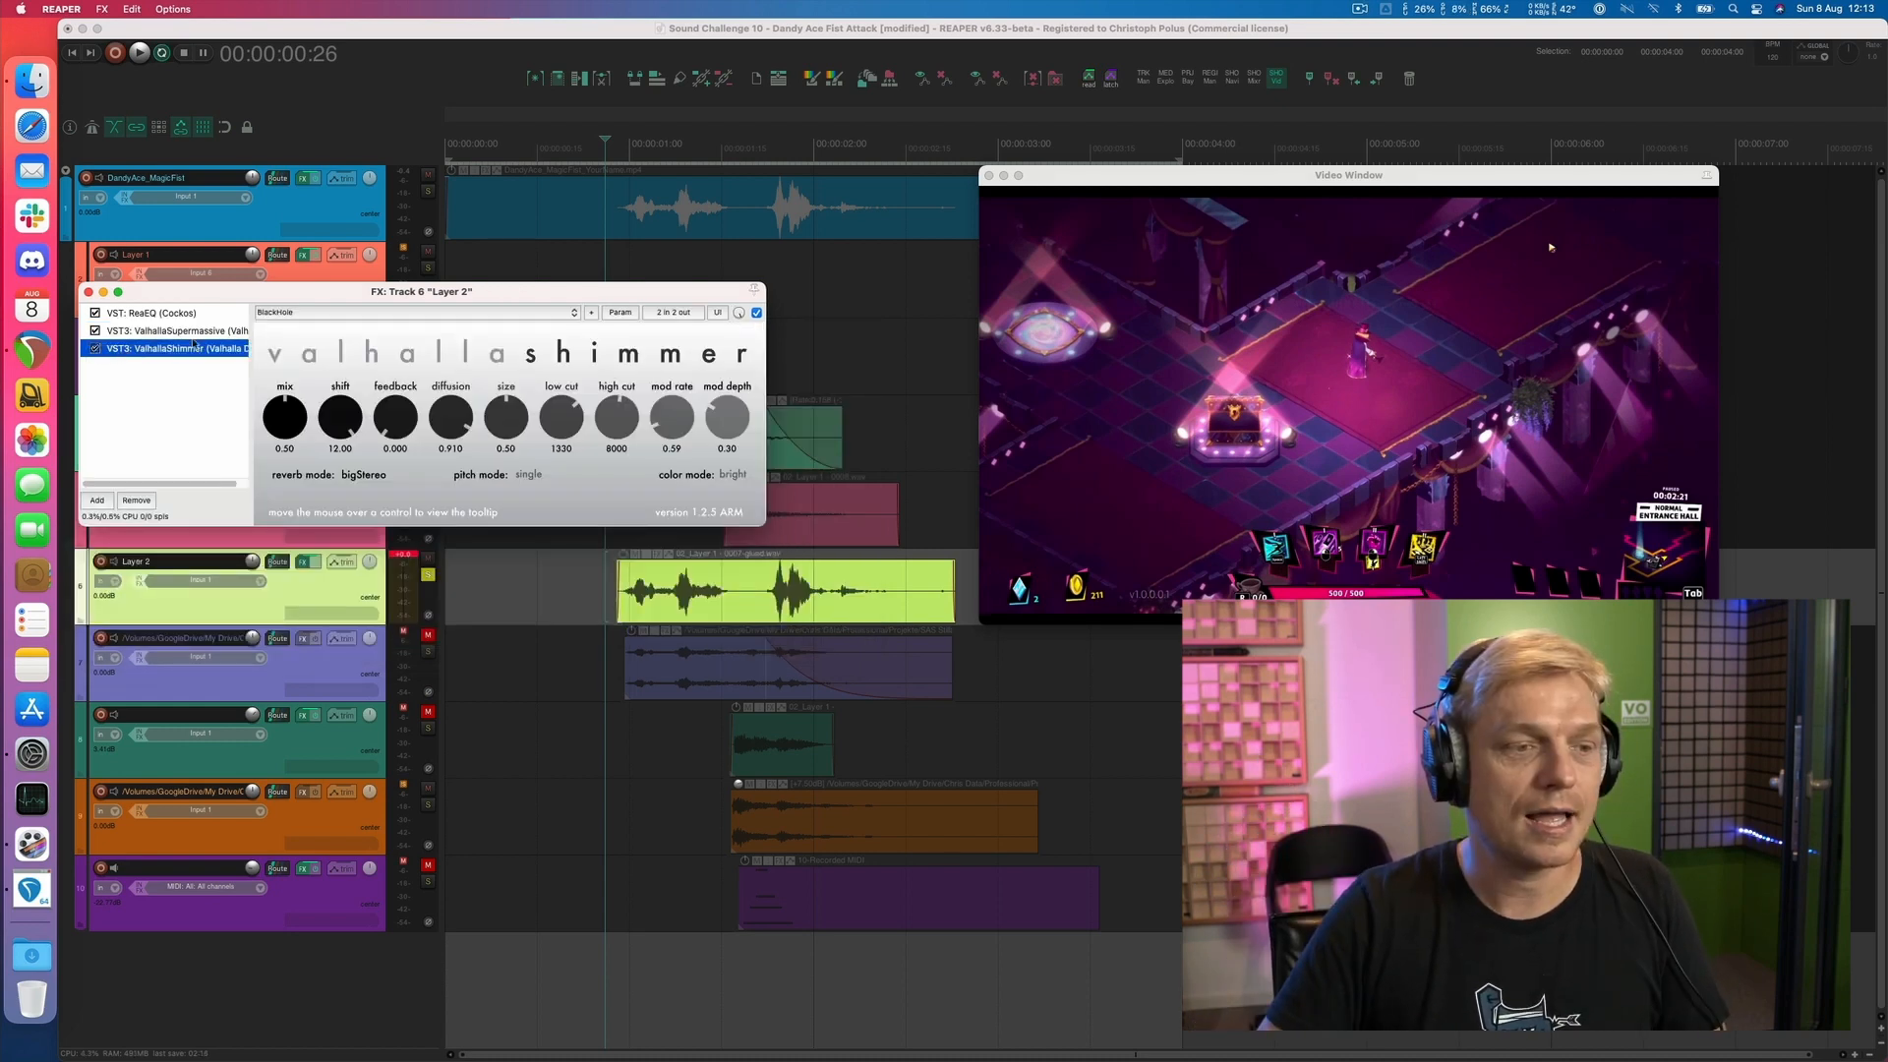
key("space")
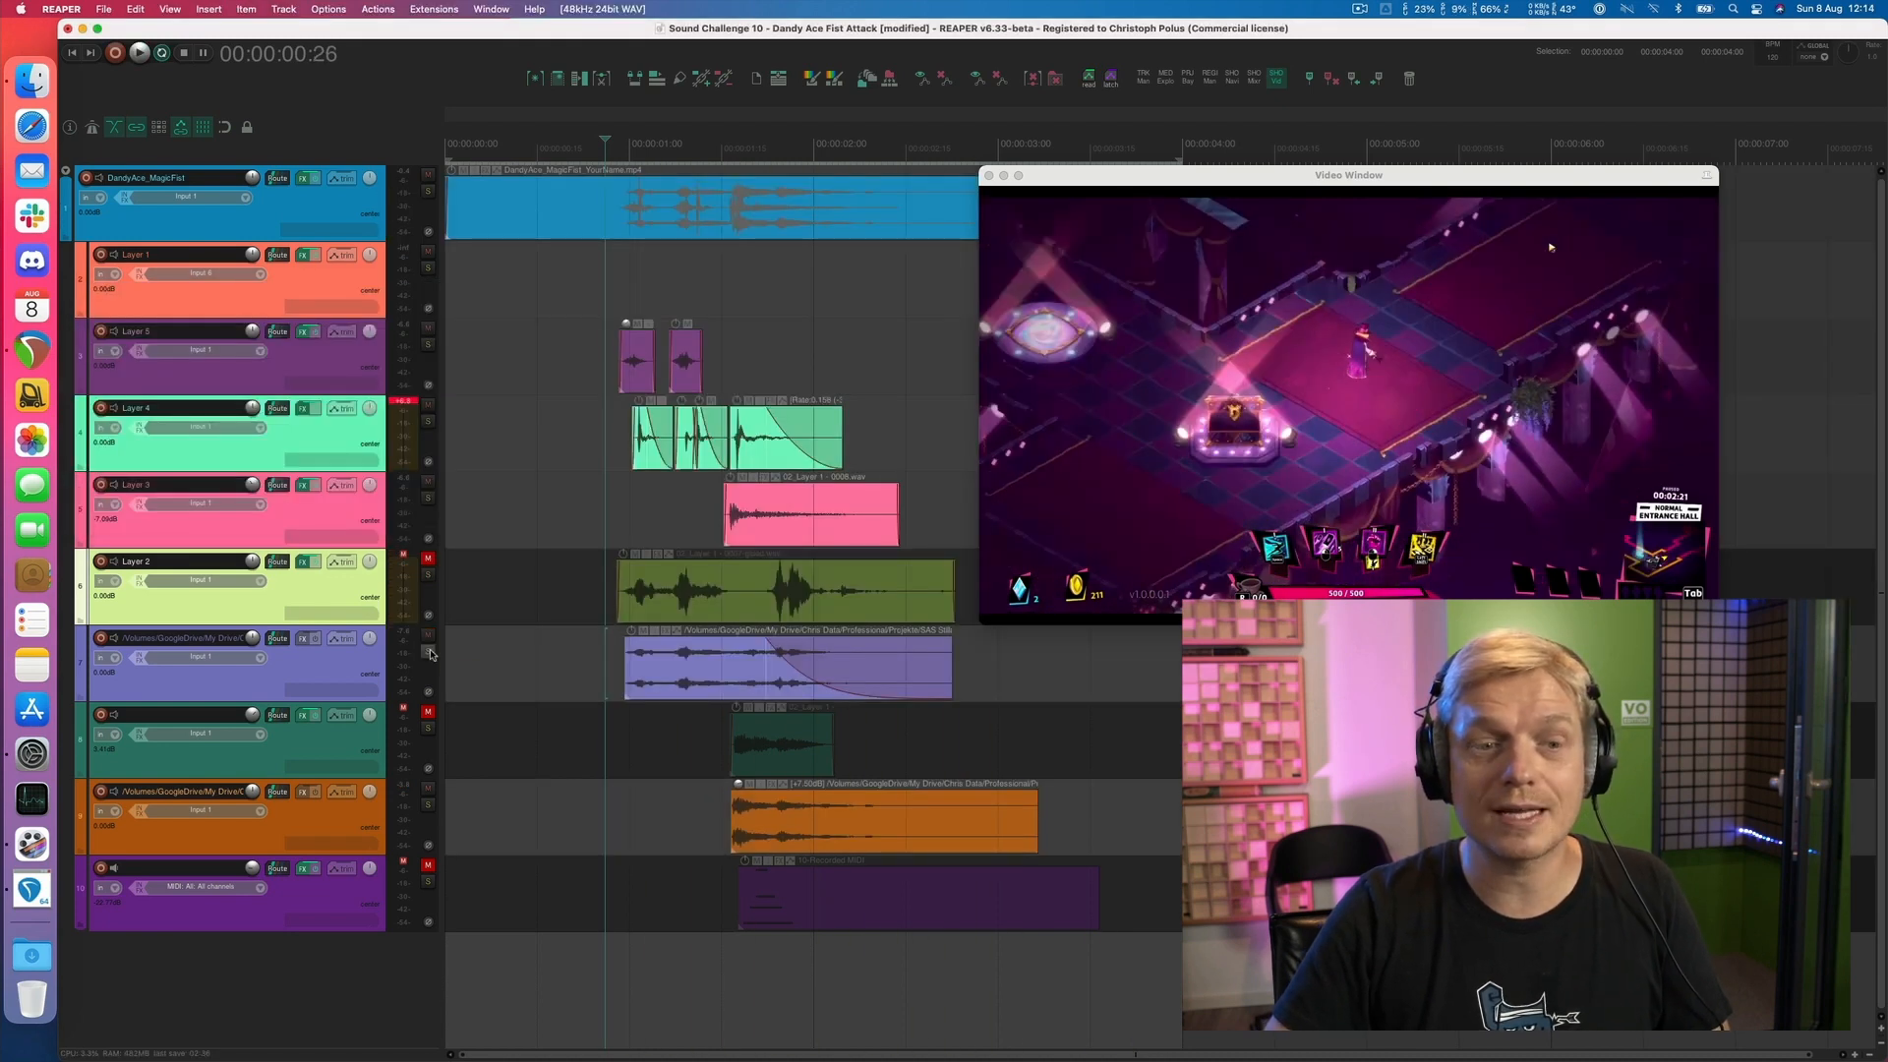
Solo track 7 below Layer 2 and play it from 00:00:00:26
left_click(431, 653)
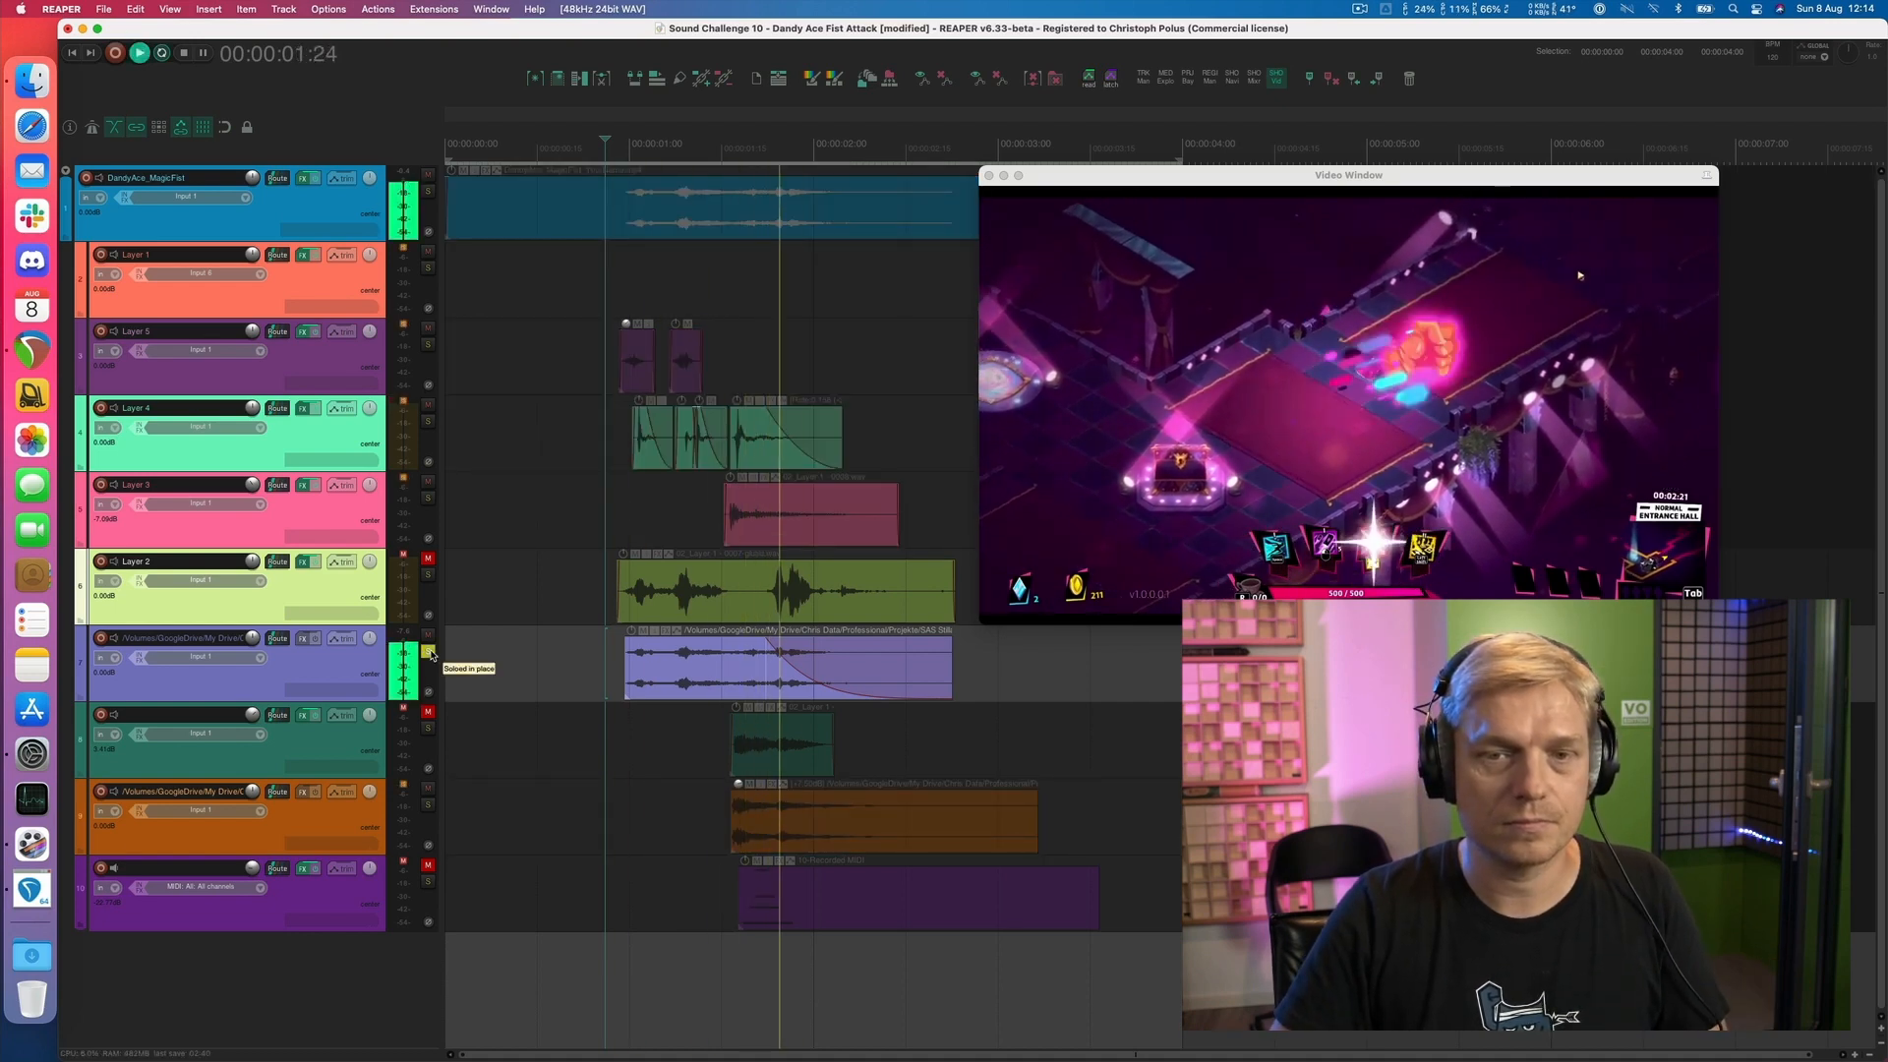
key("space")
key("space")
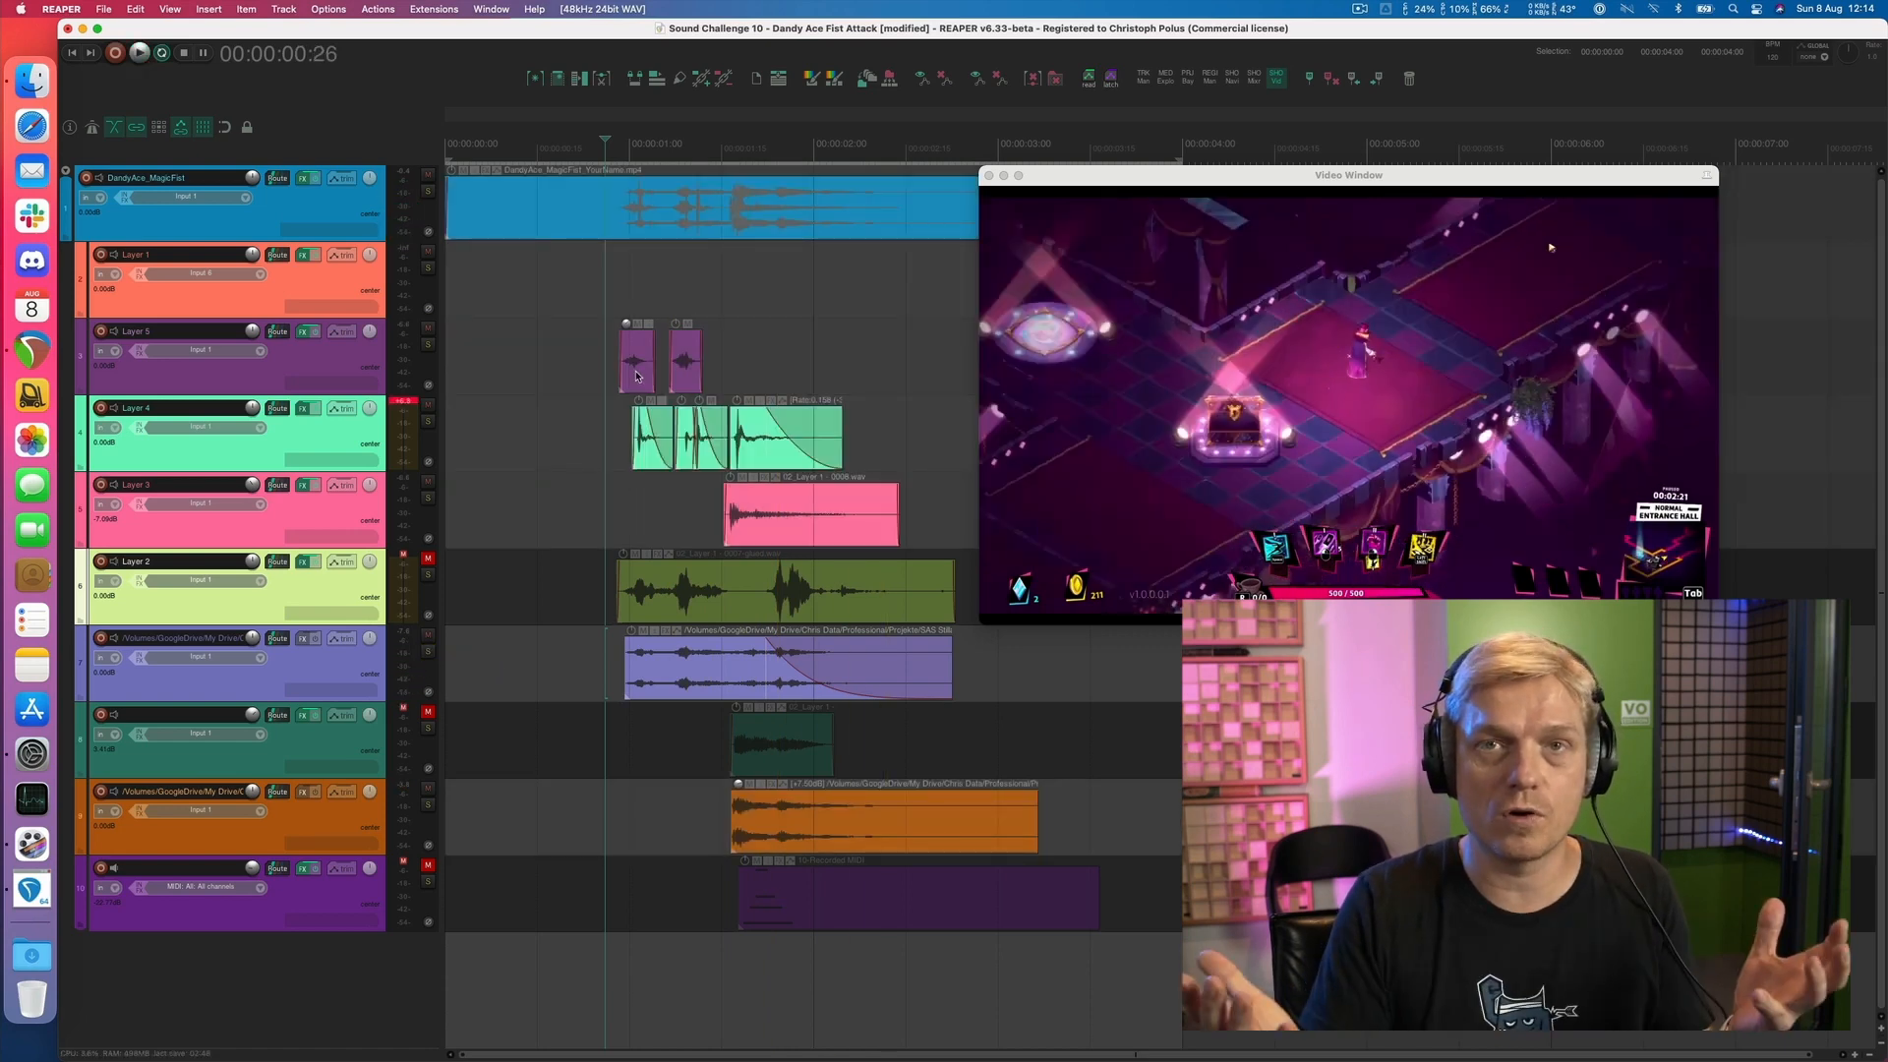
Play the combined layers with track 7 included from 00:00:00:26
key("space")
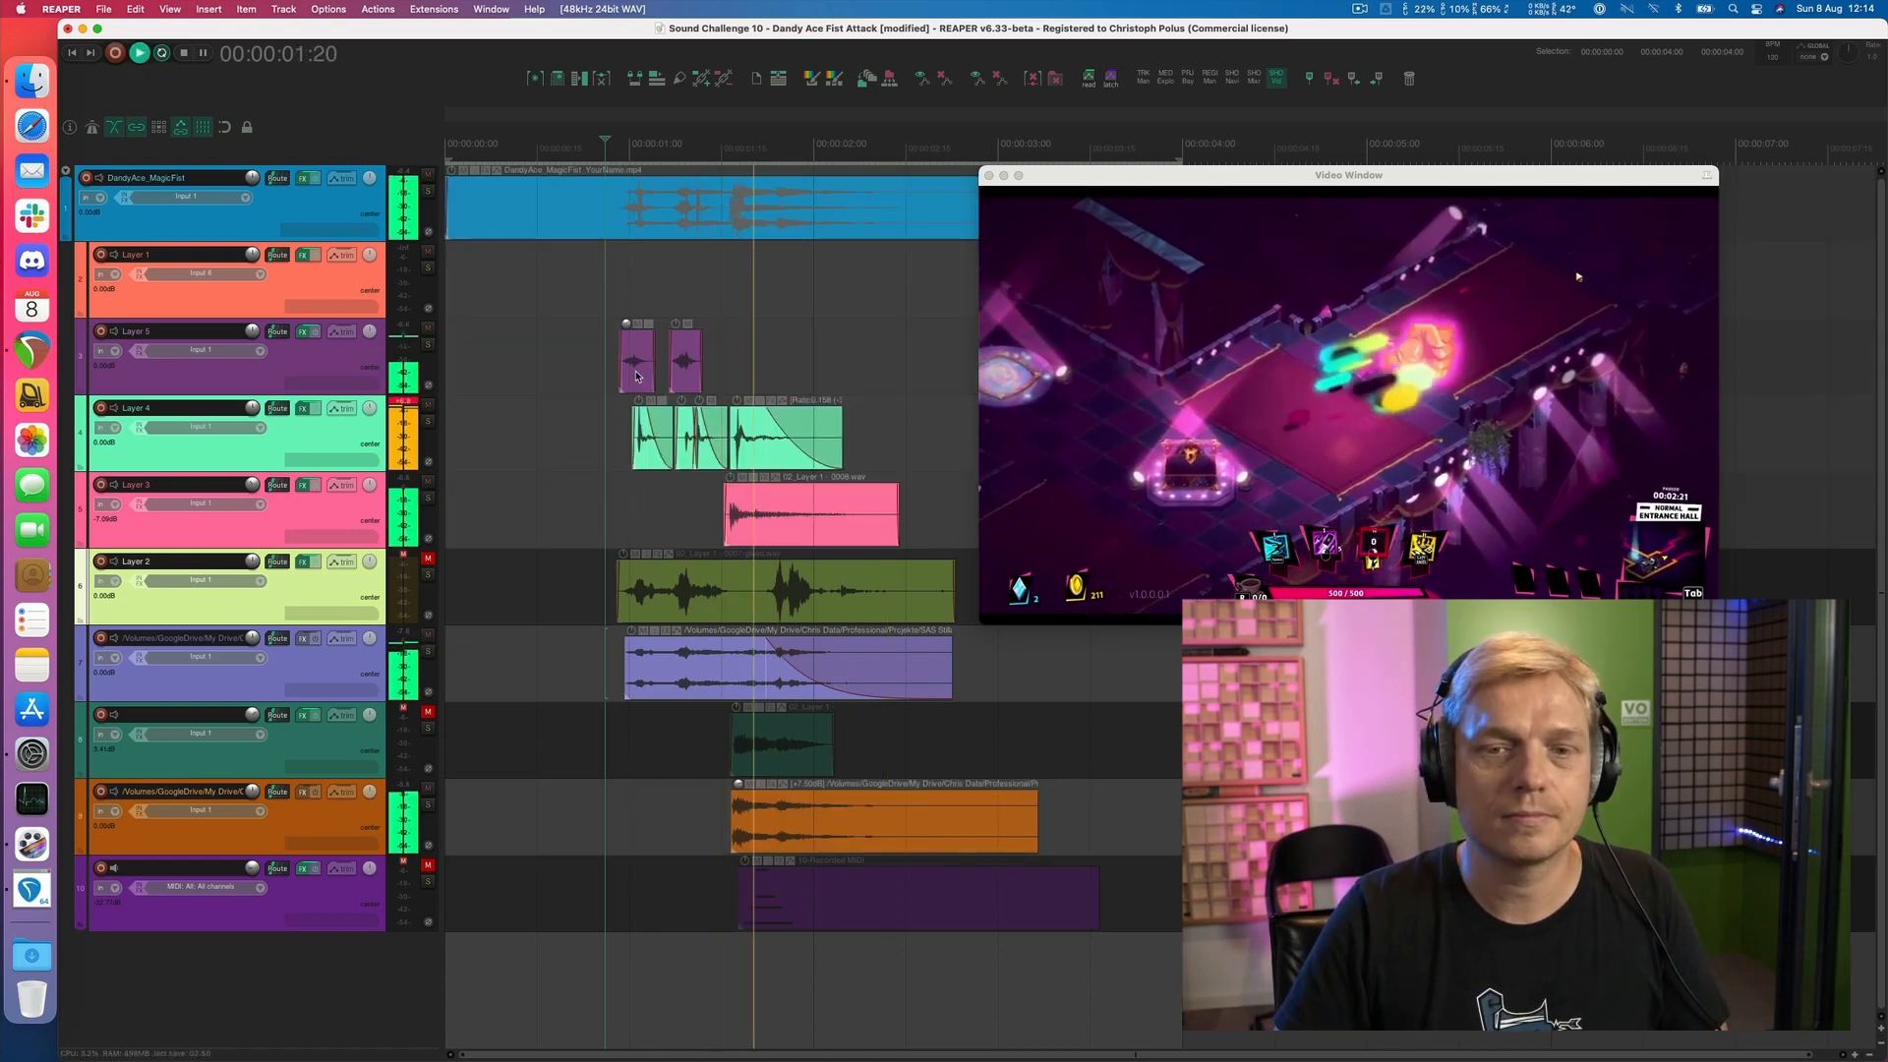
key("space")
key("space")
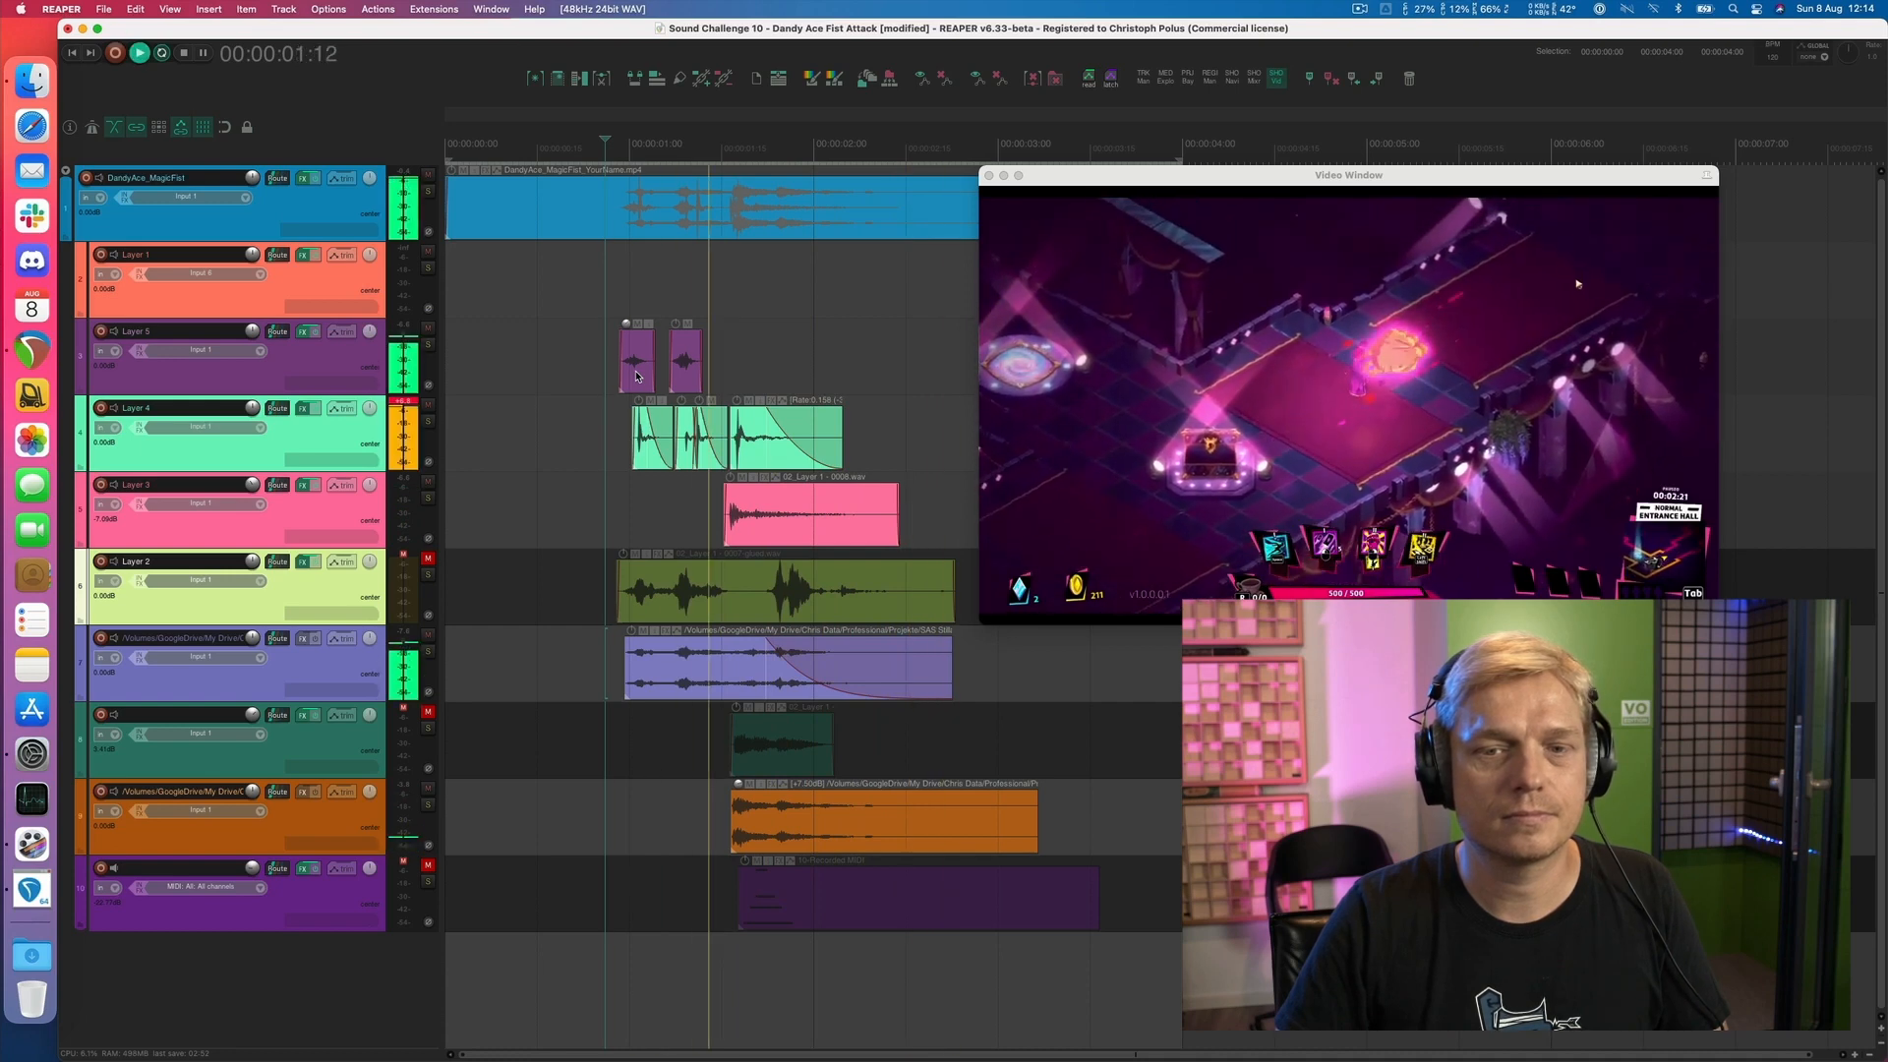
key("space")
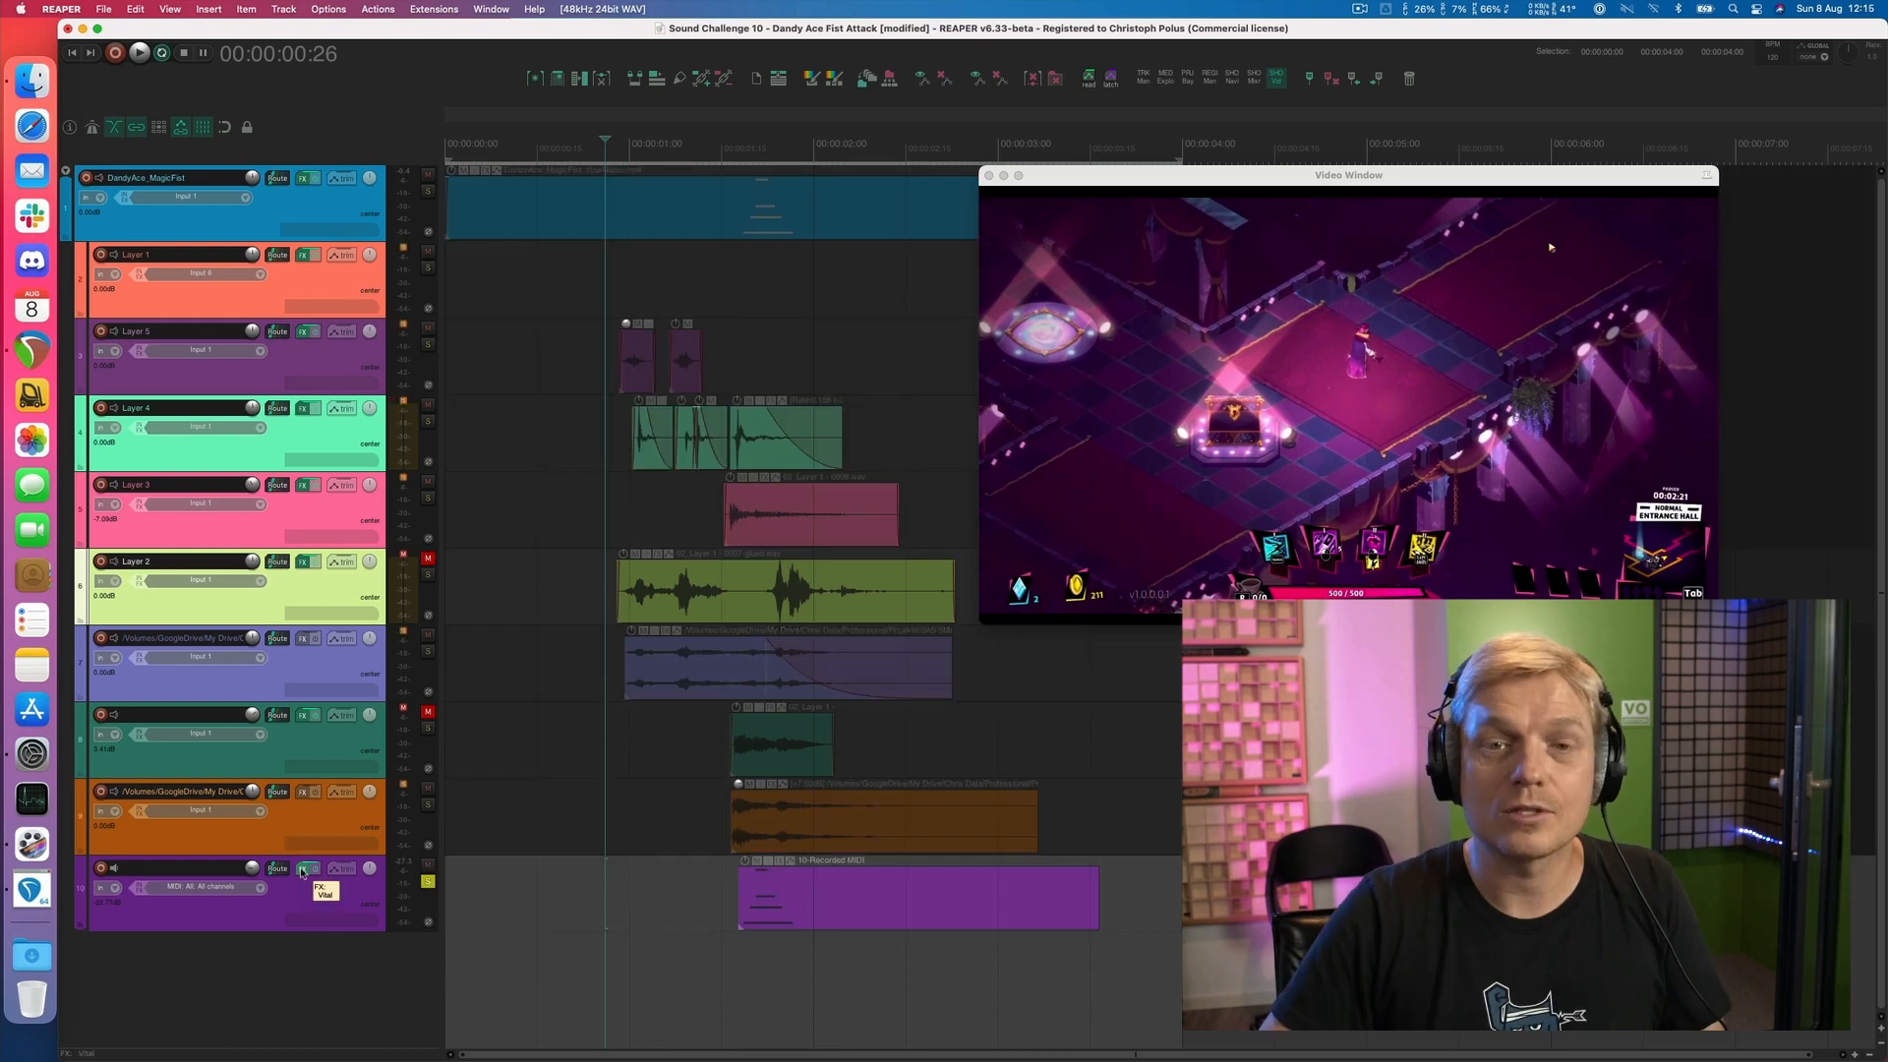
Open the Vital instrument on track 10, move its window clear of the MIDI item and play the soloed track from just before that item
left_click(303, 873)
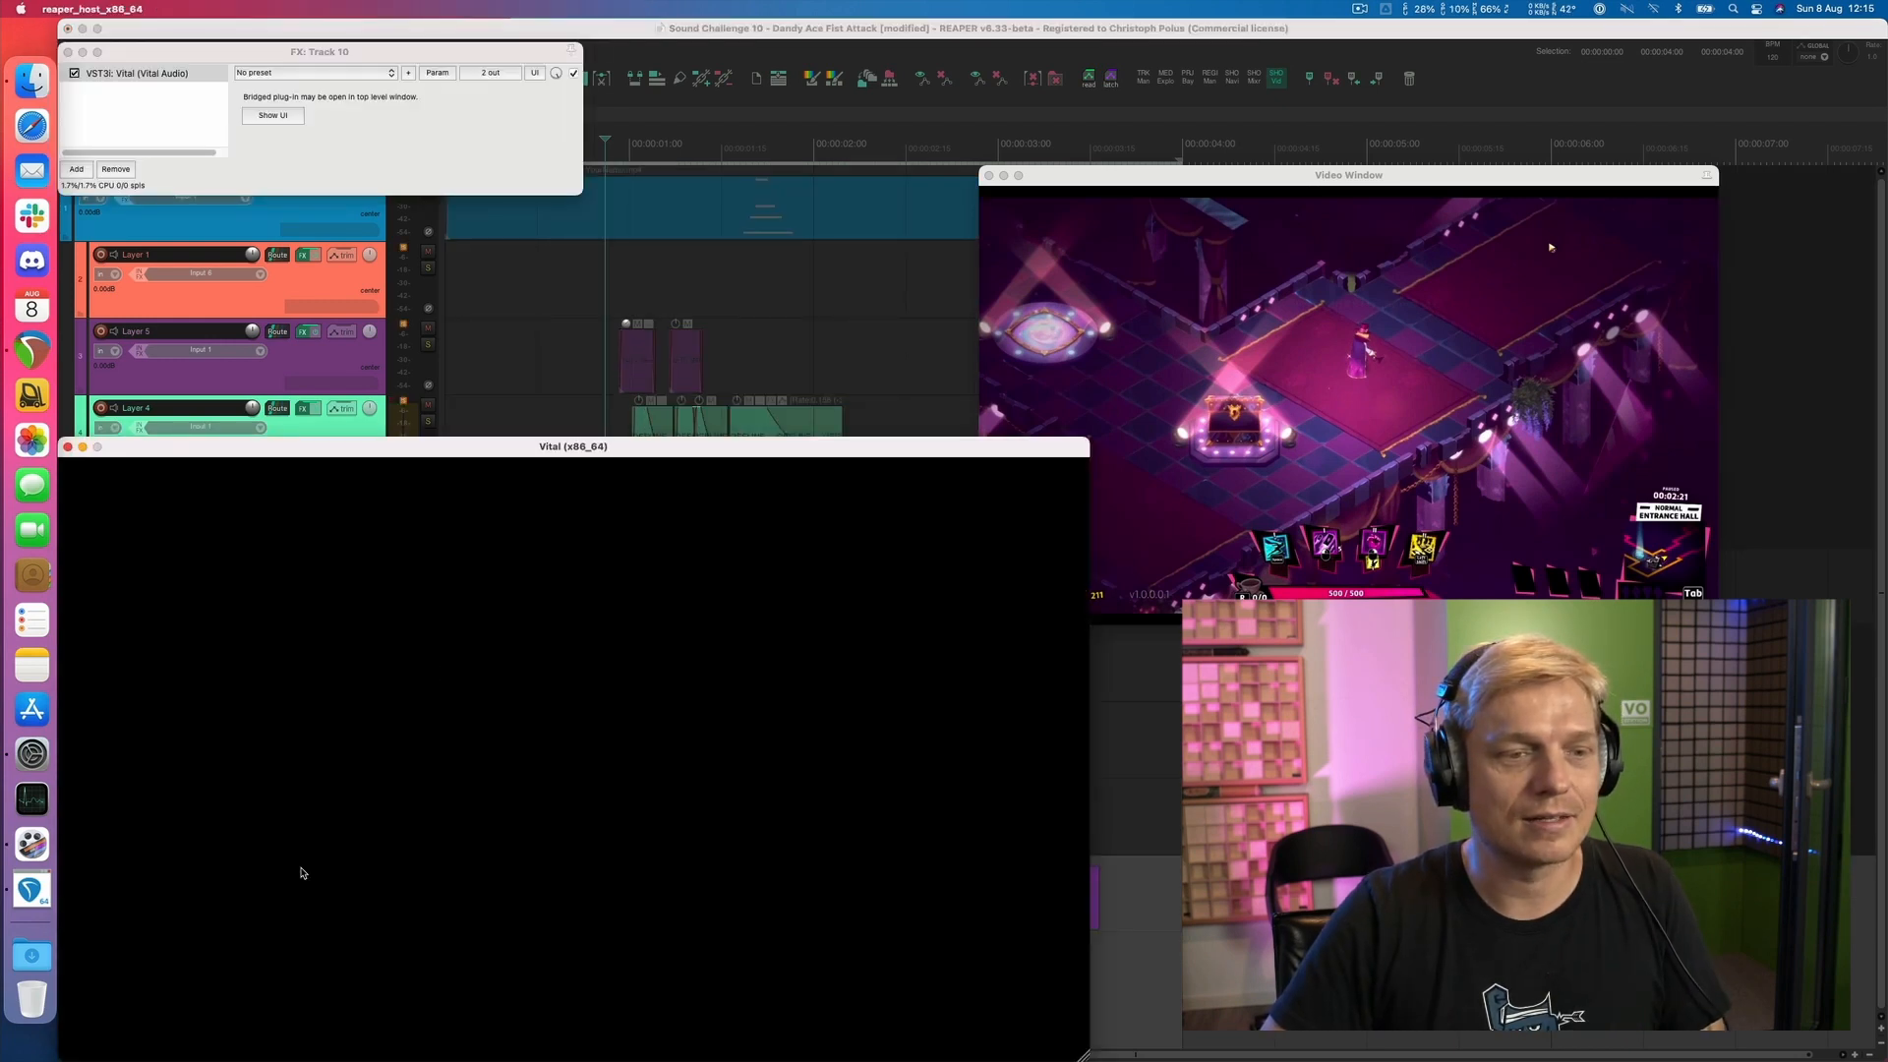
left_click_drag(554, 454, 569, 245)
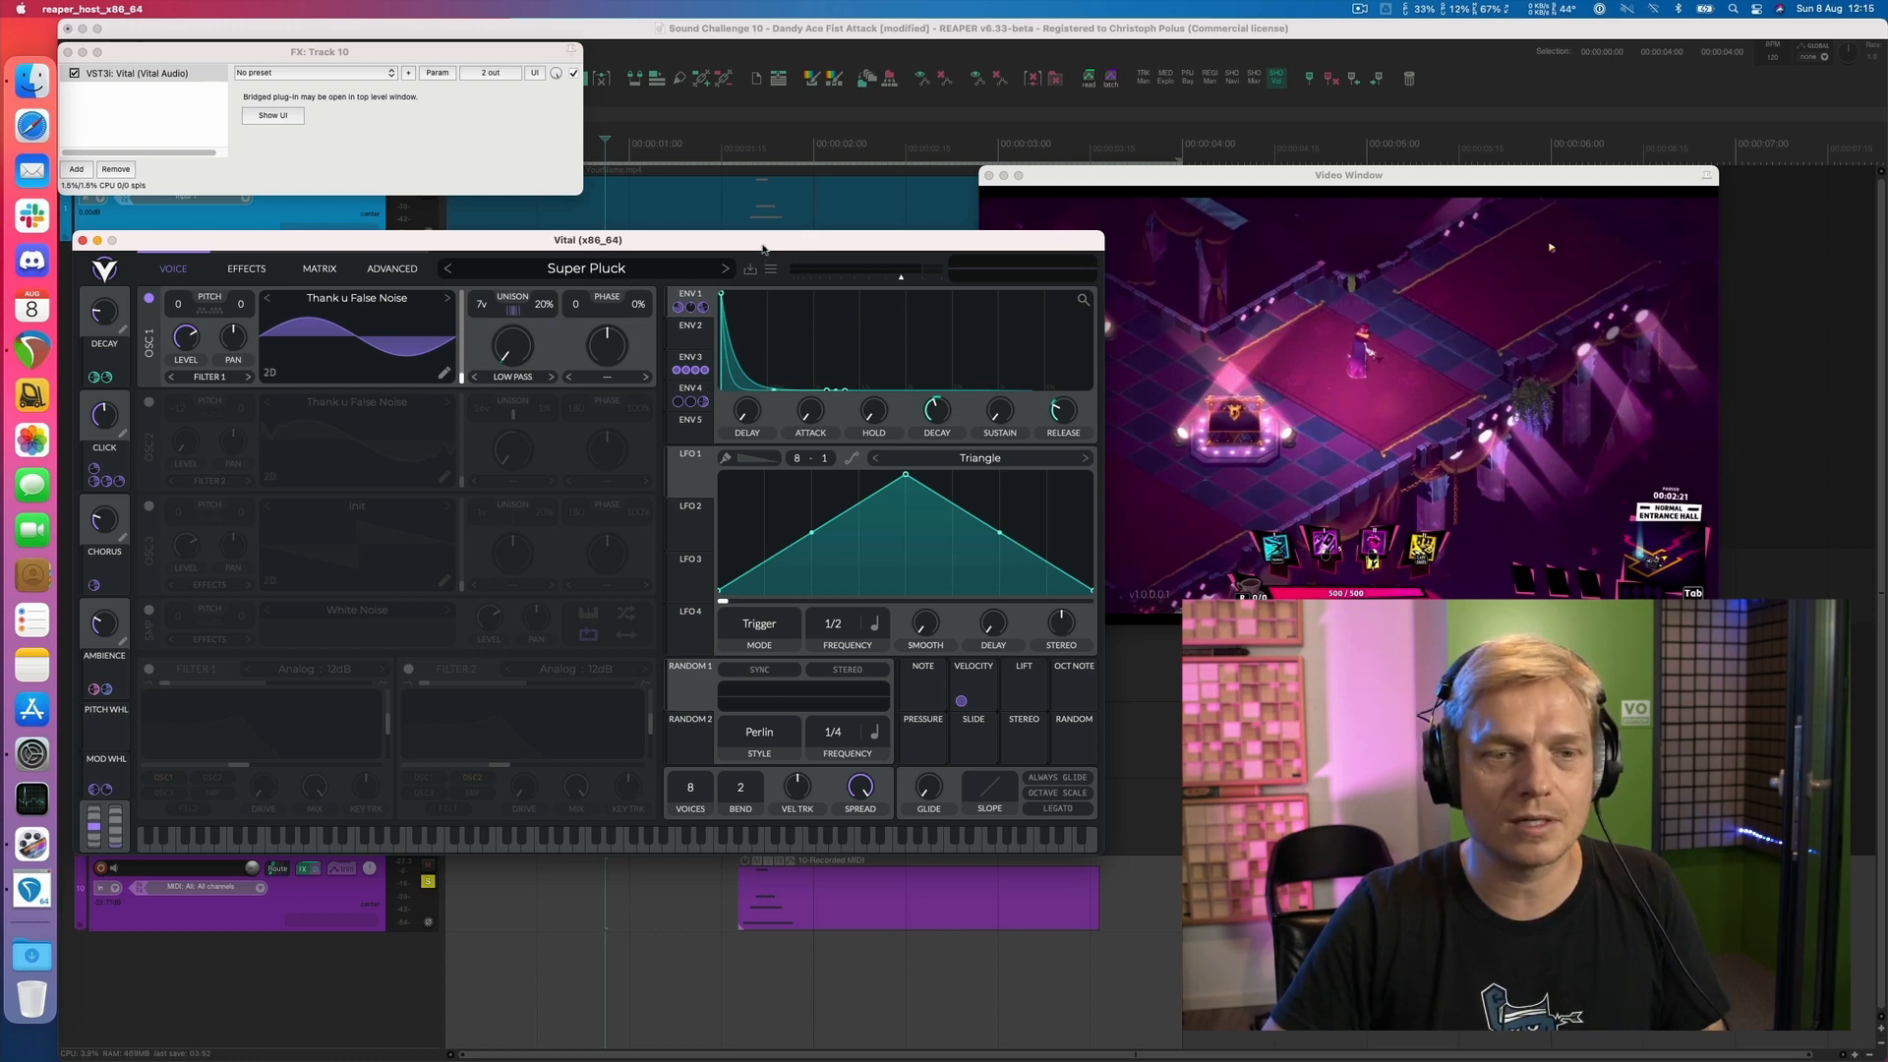
left_click_drag(763, 247, 768, 200)
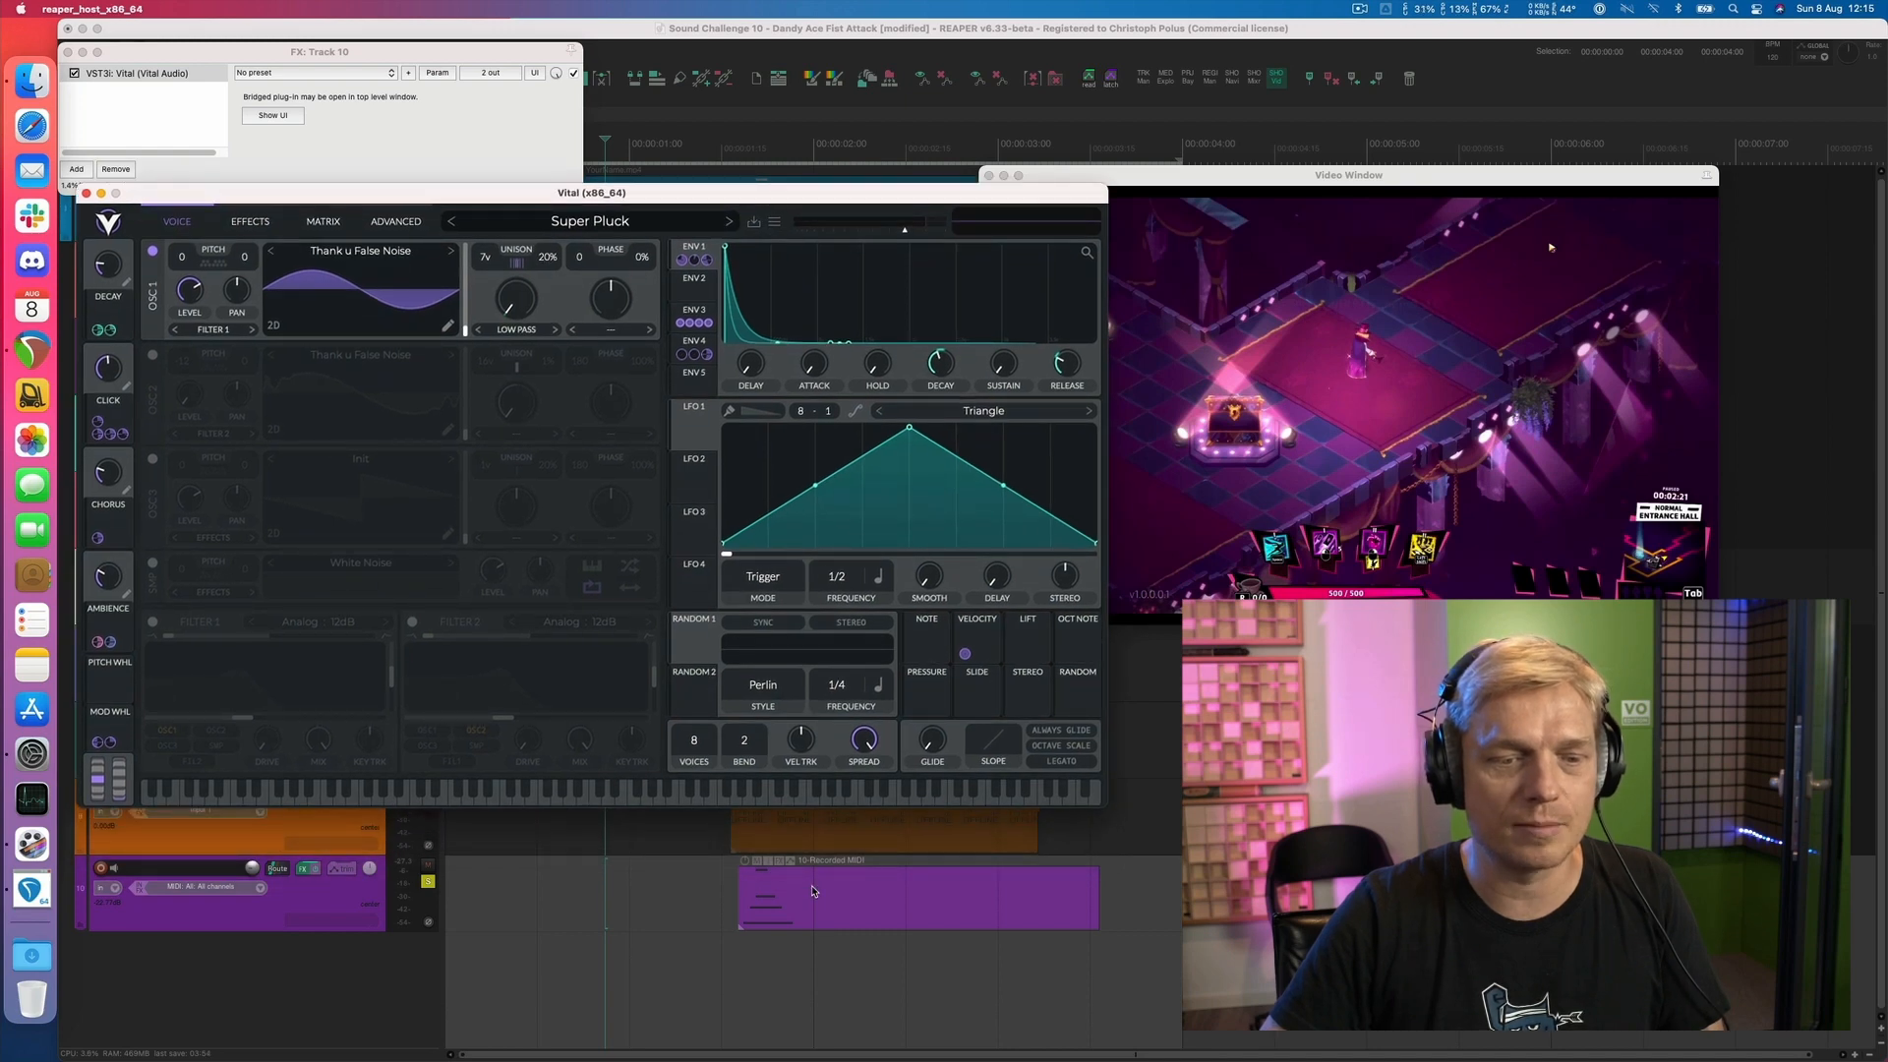
left_click(710, 896)
key("space")
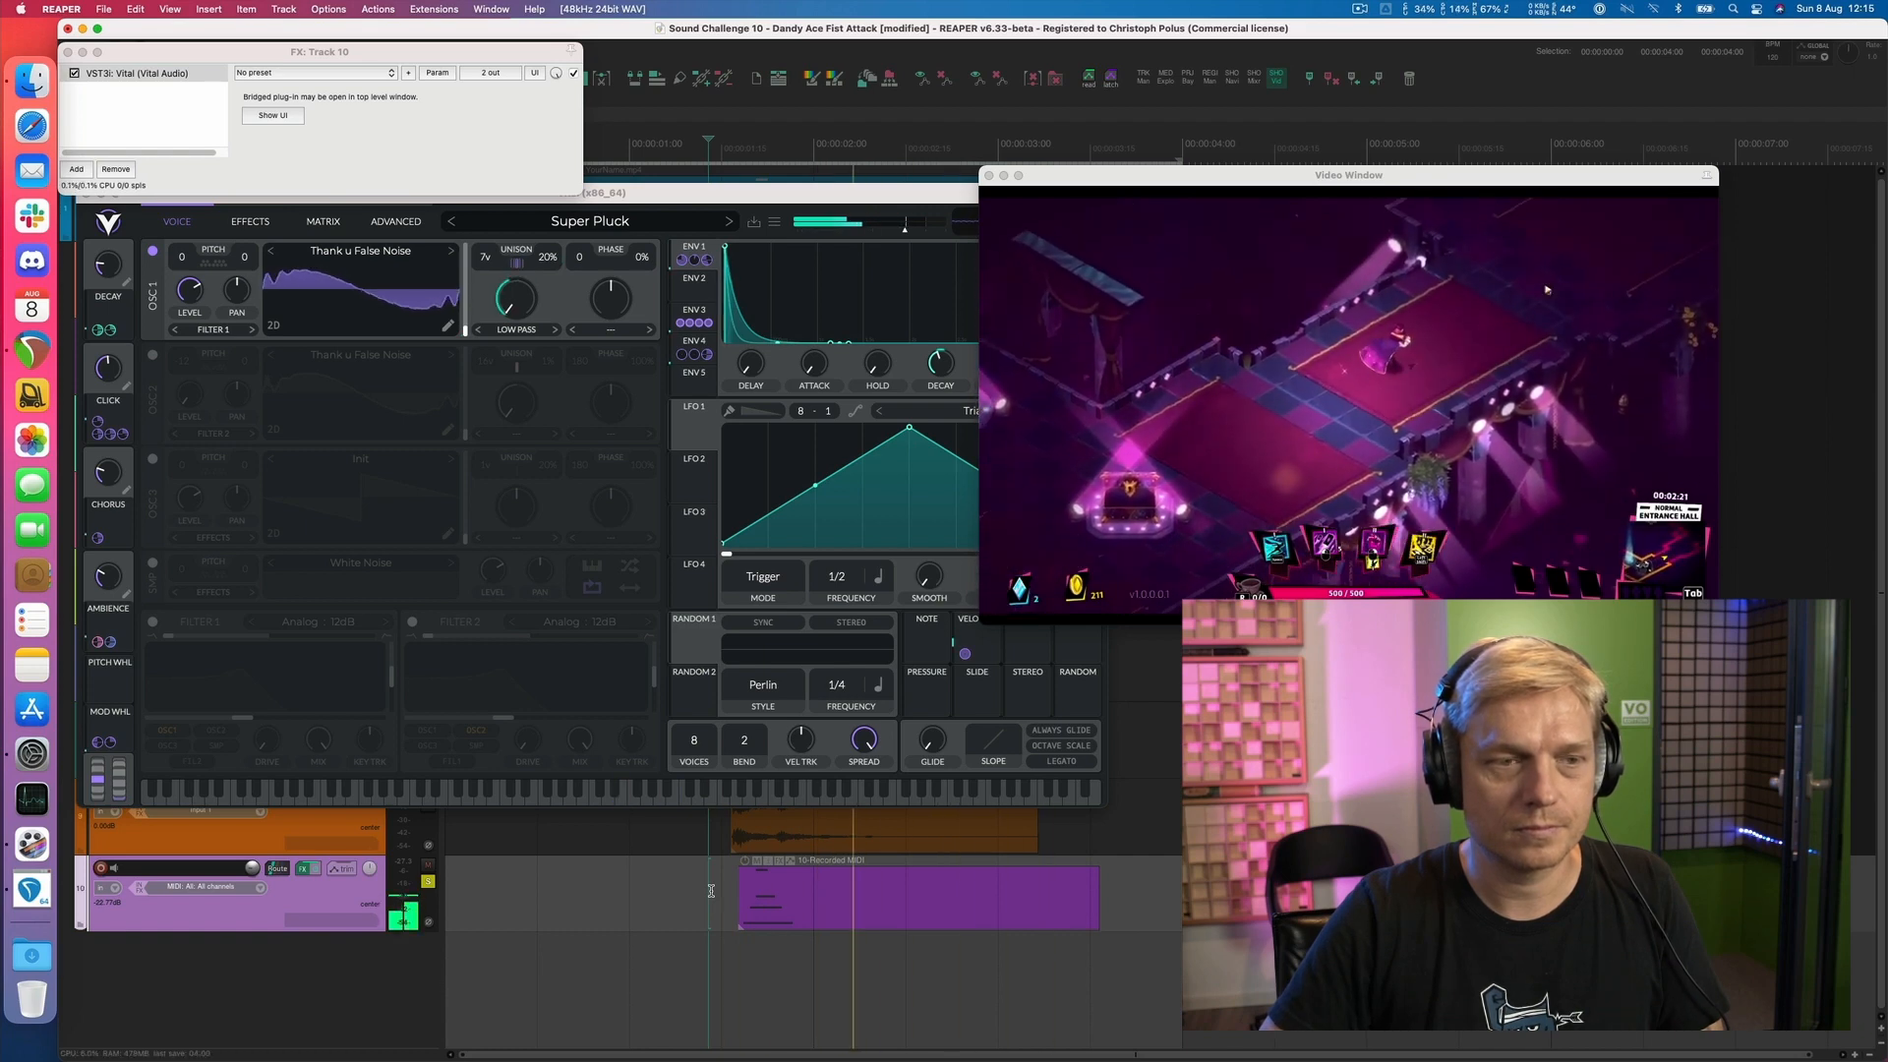
Place the edit cursor at 00:00:00:26 and play the full mix with the Vital MIDI layer included
left_click(612, 852)
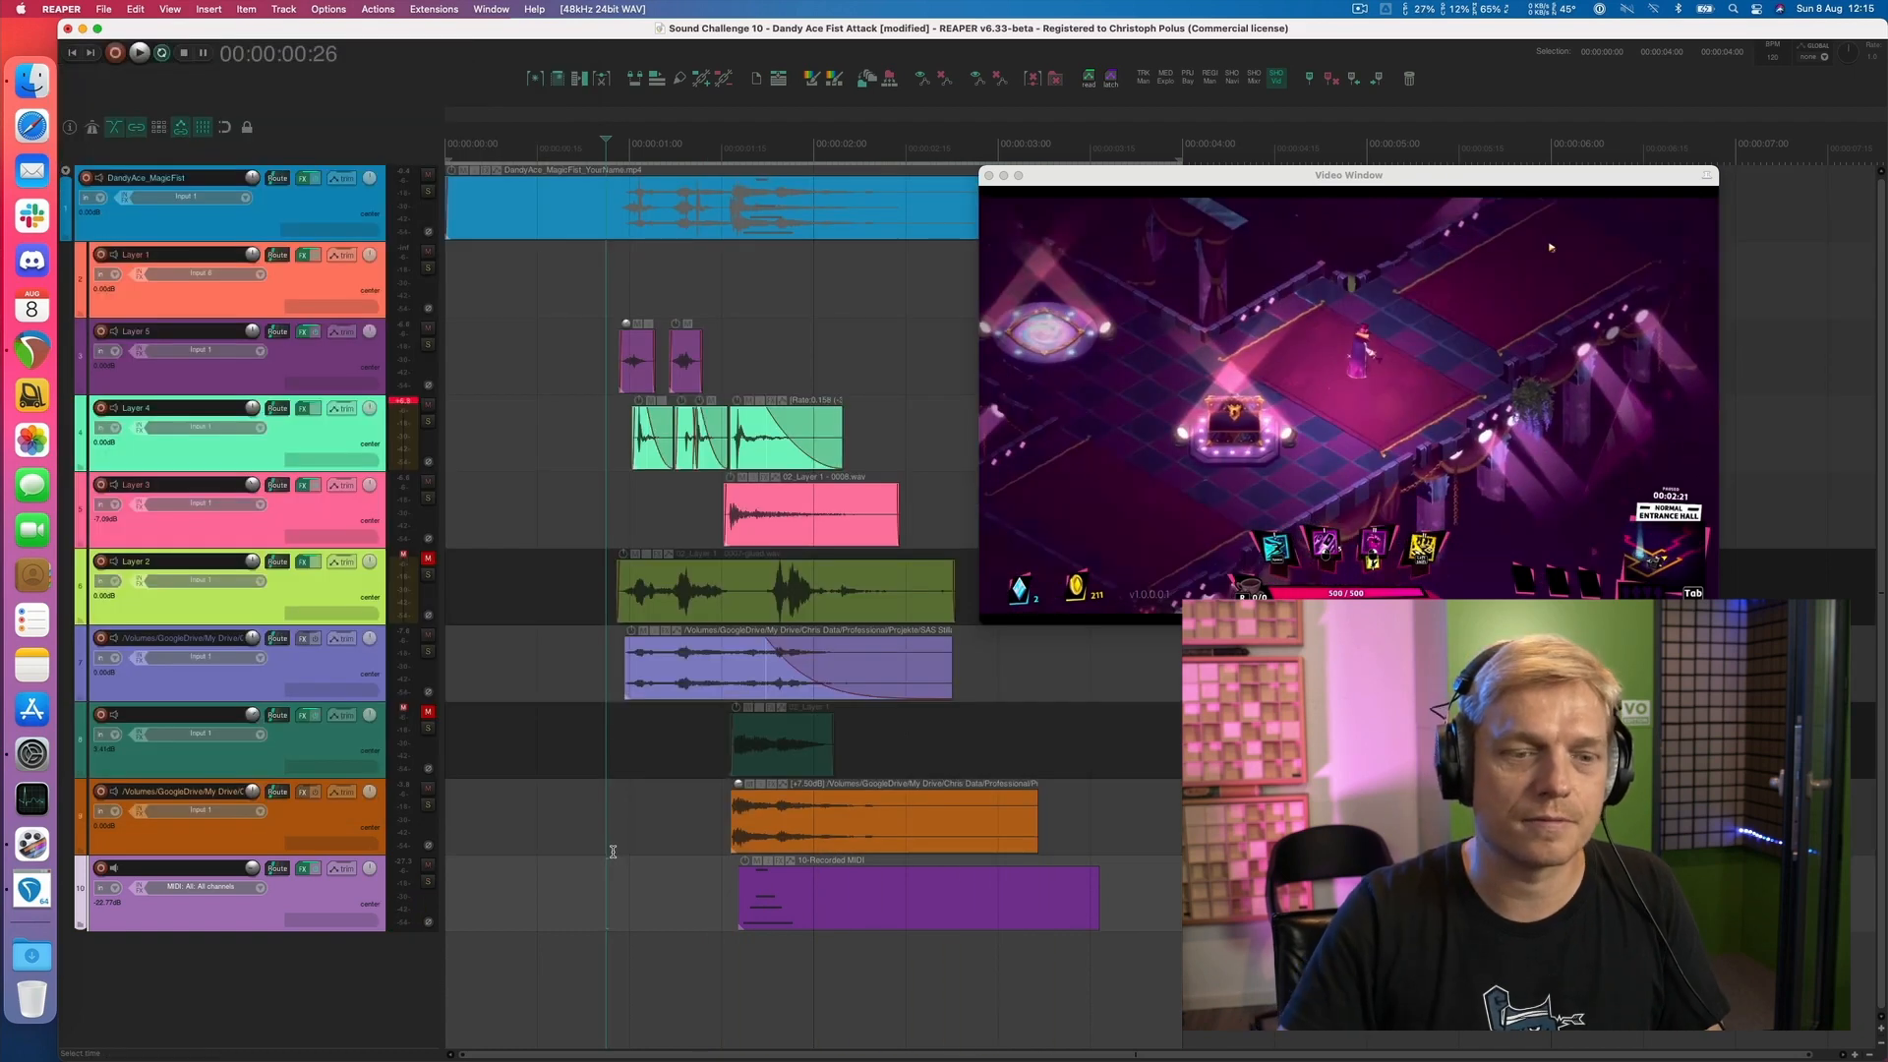
key("space")
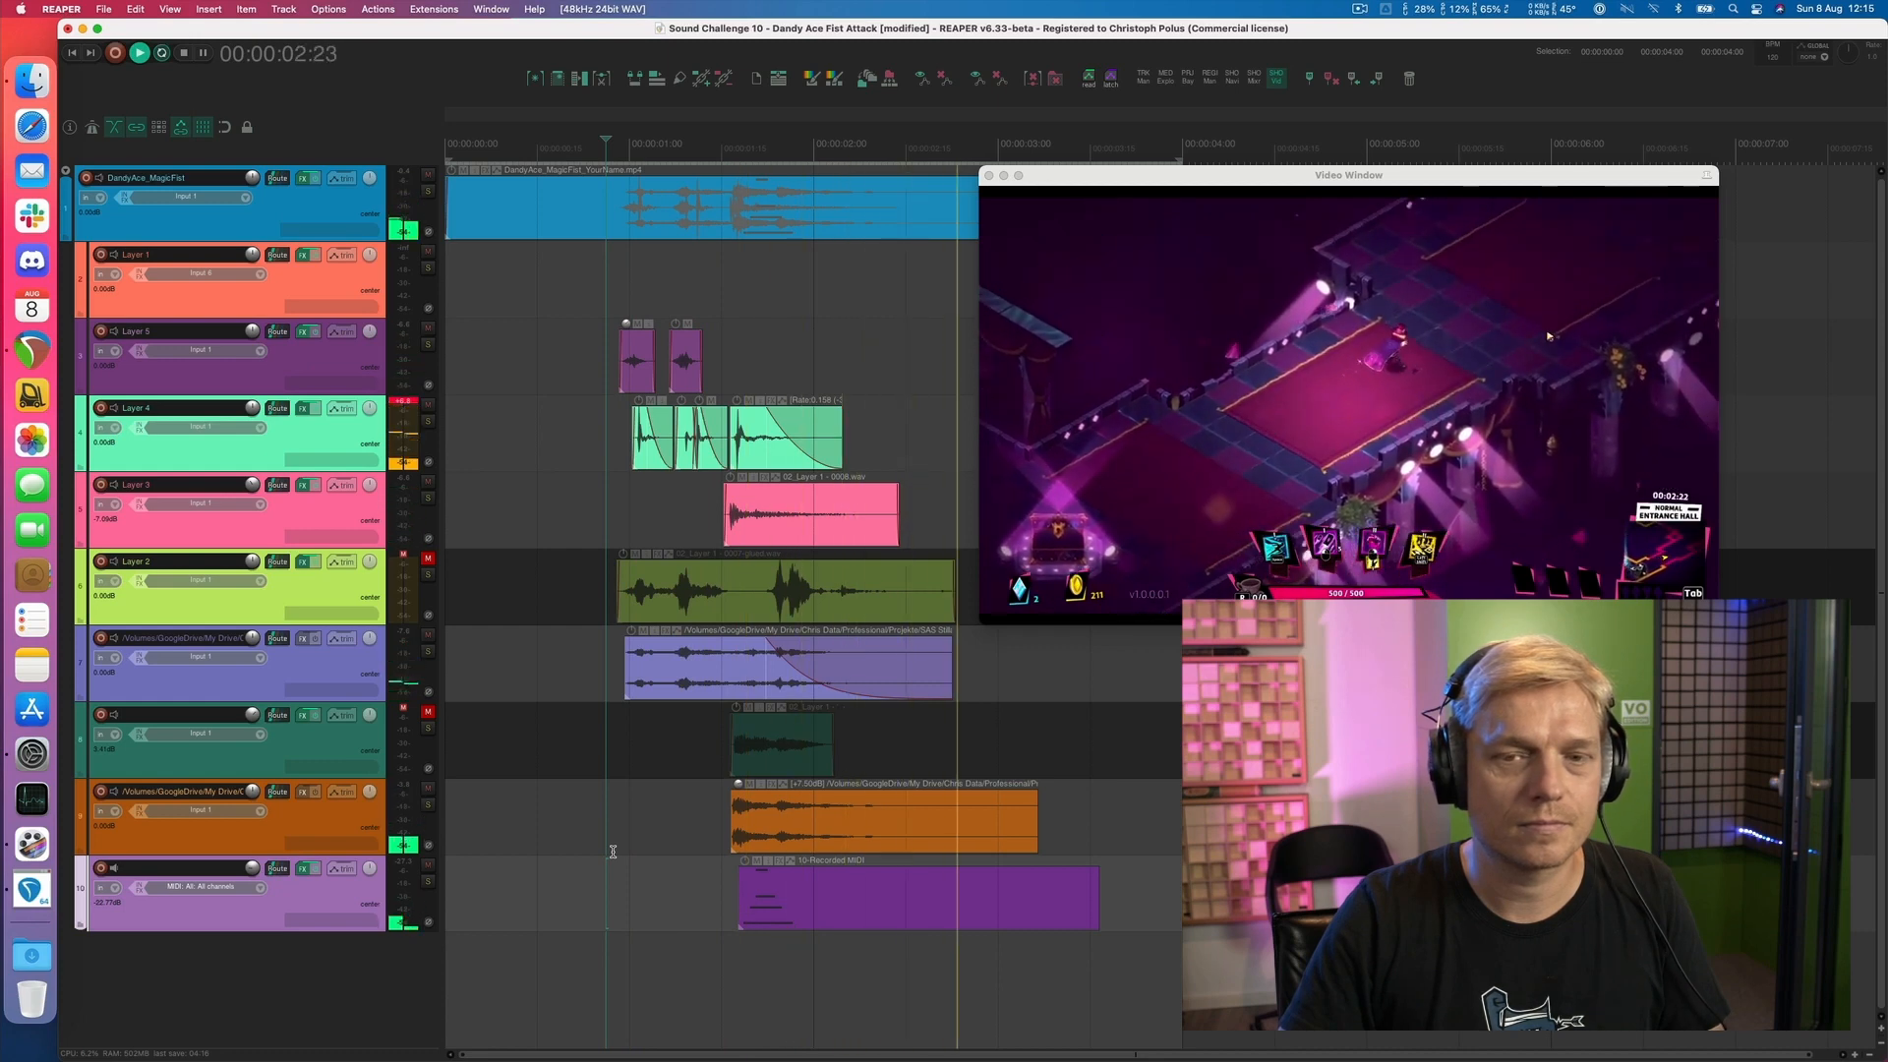
key("space")
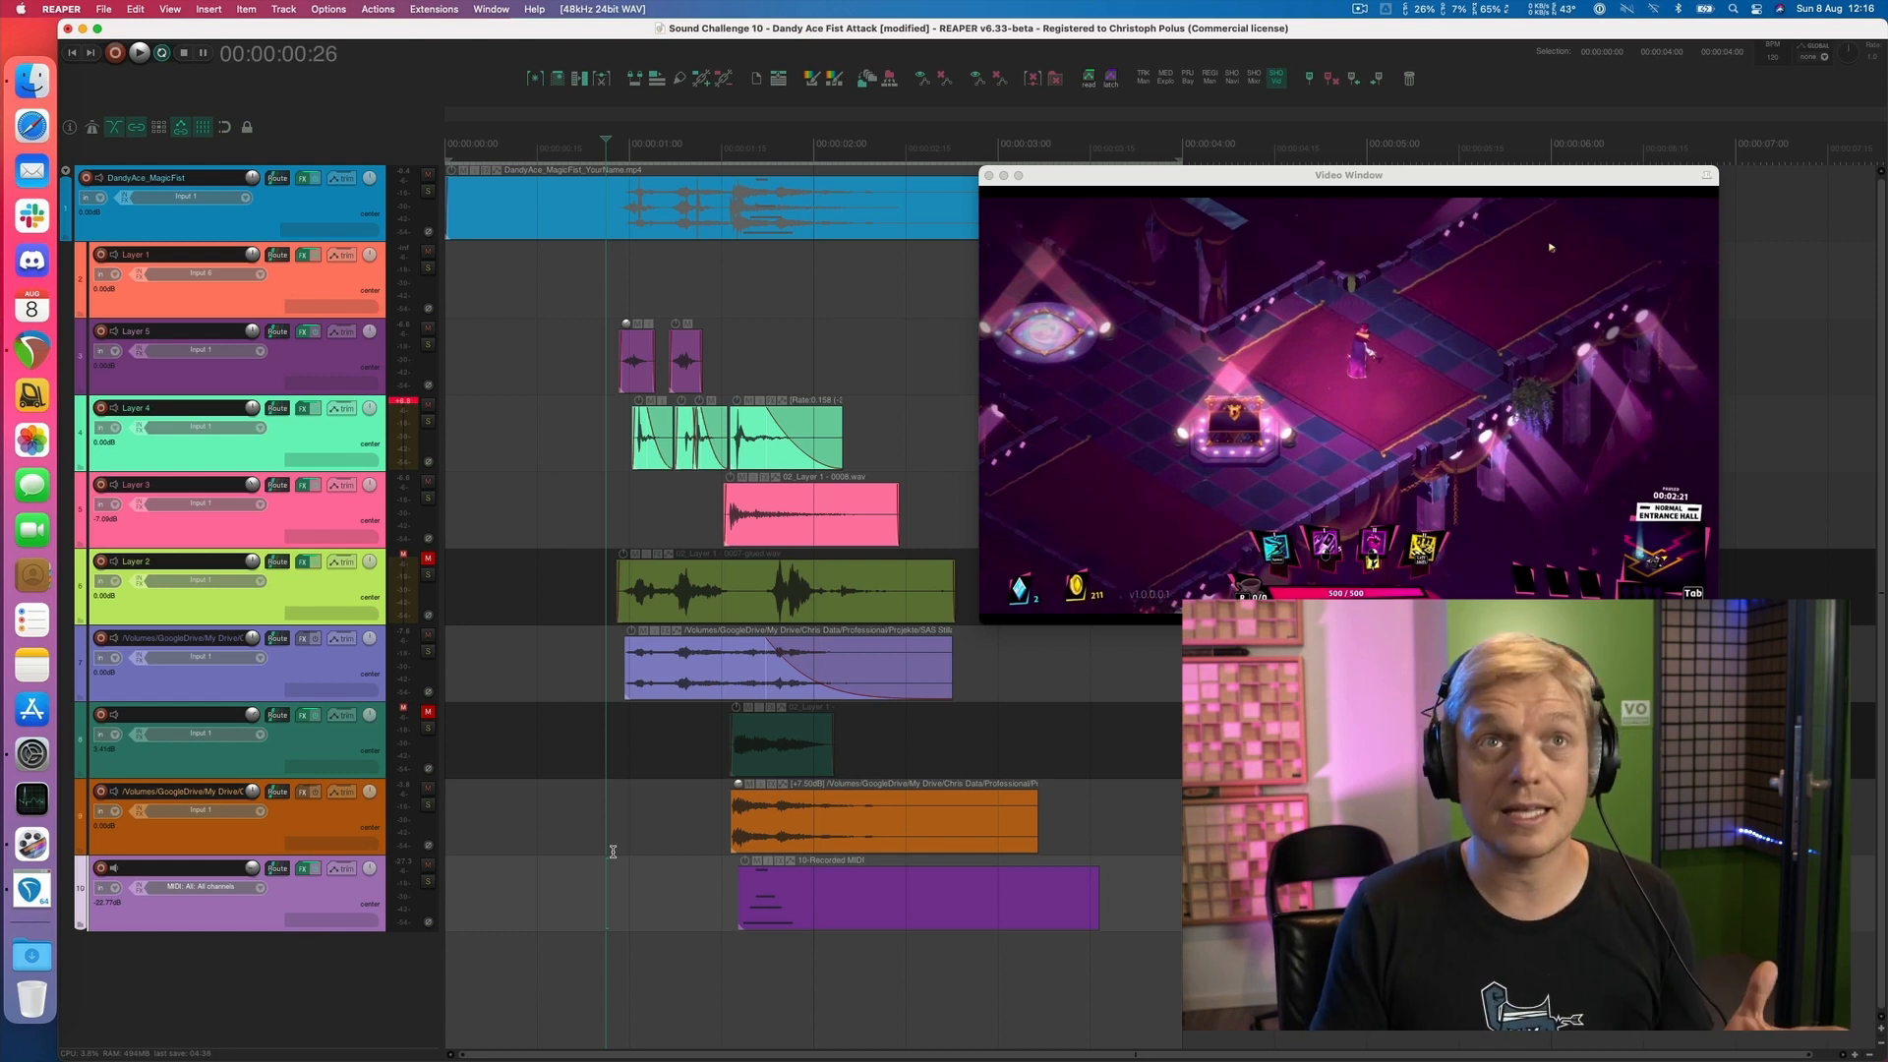
key("space")
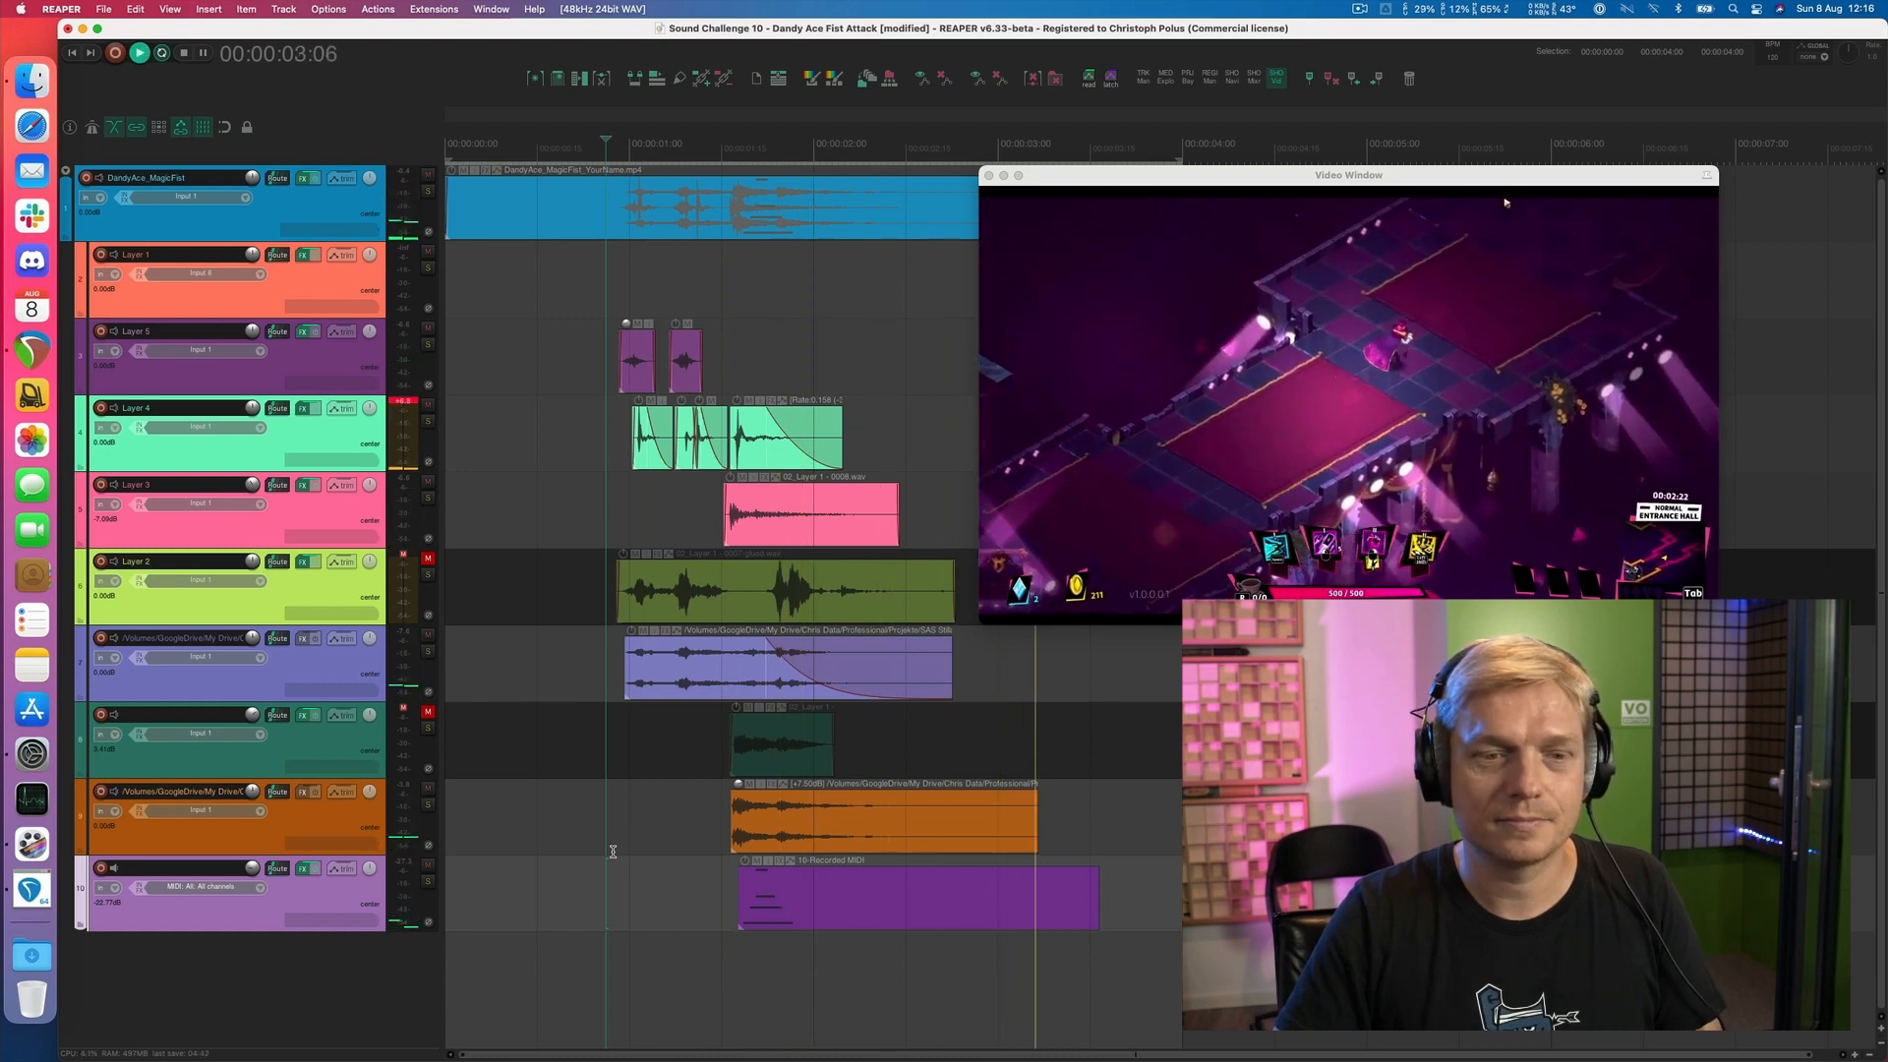
key("space")
key("space")
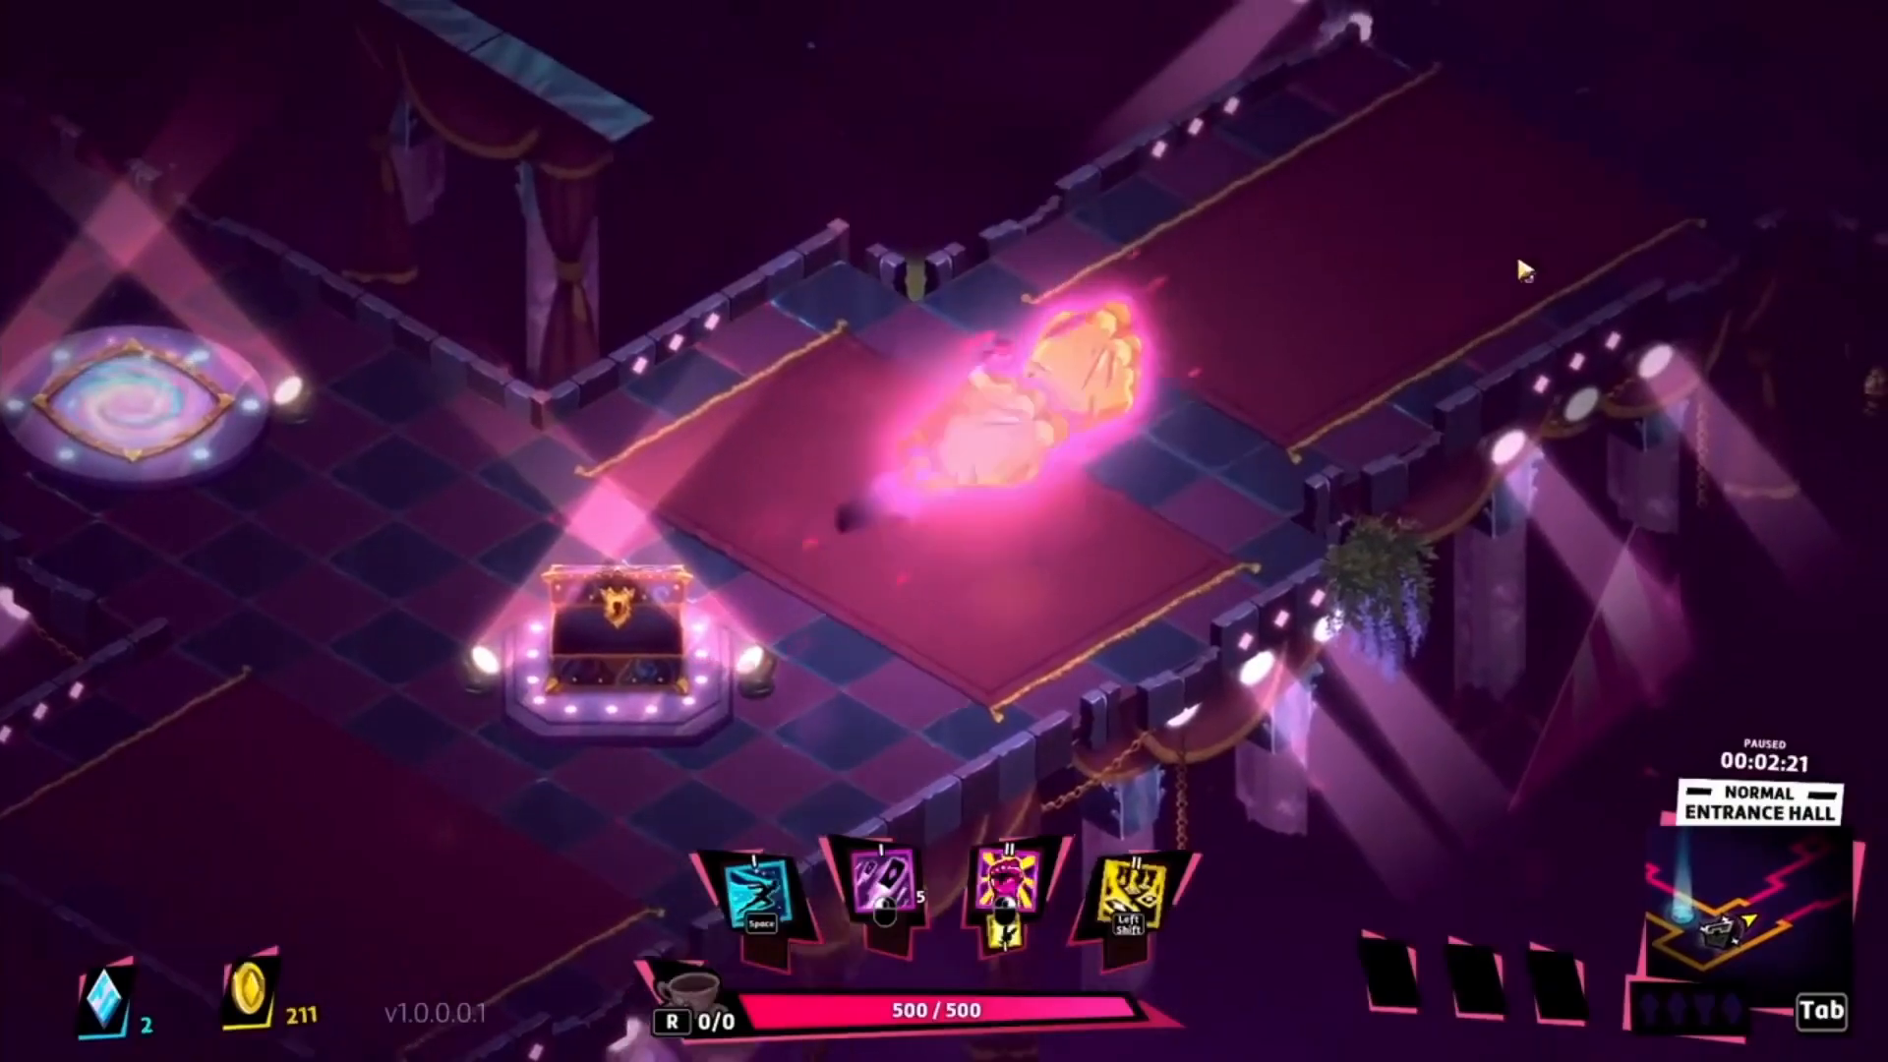
right_click(1525, 212)
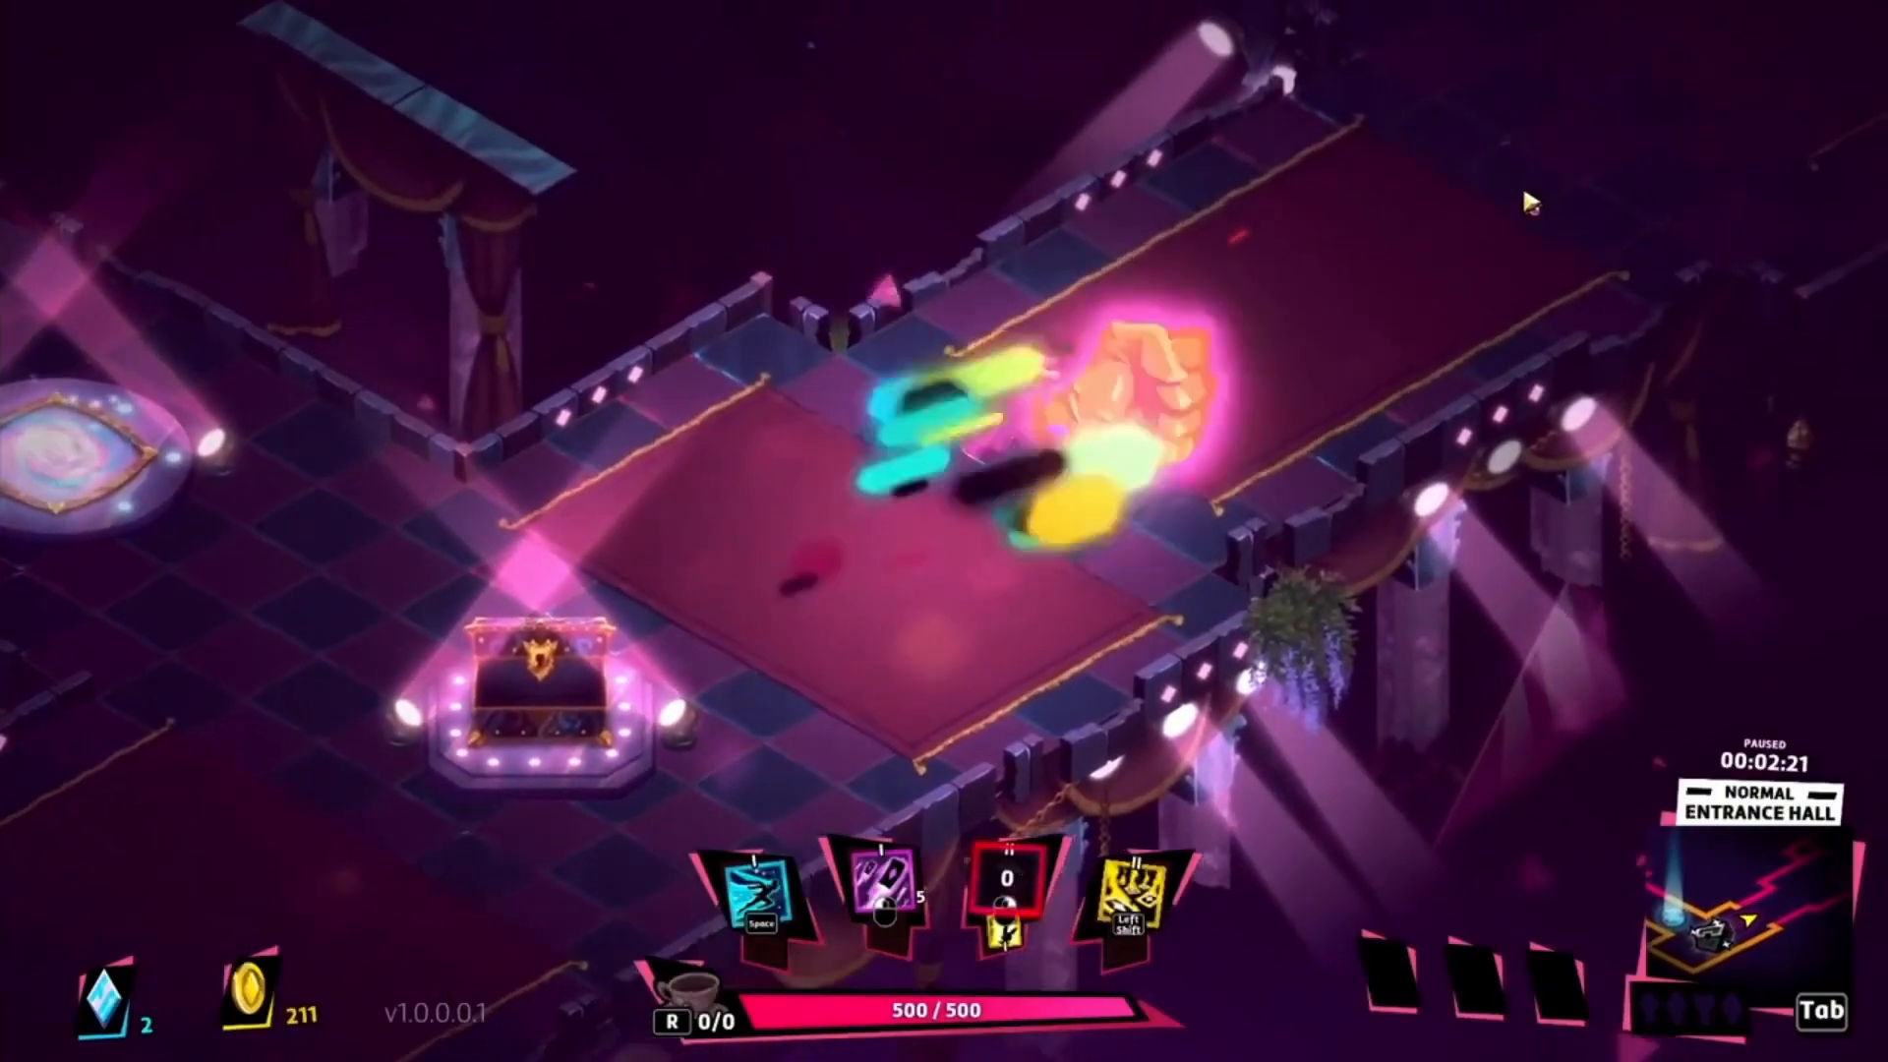
right_click(1475, 147)
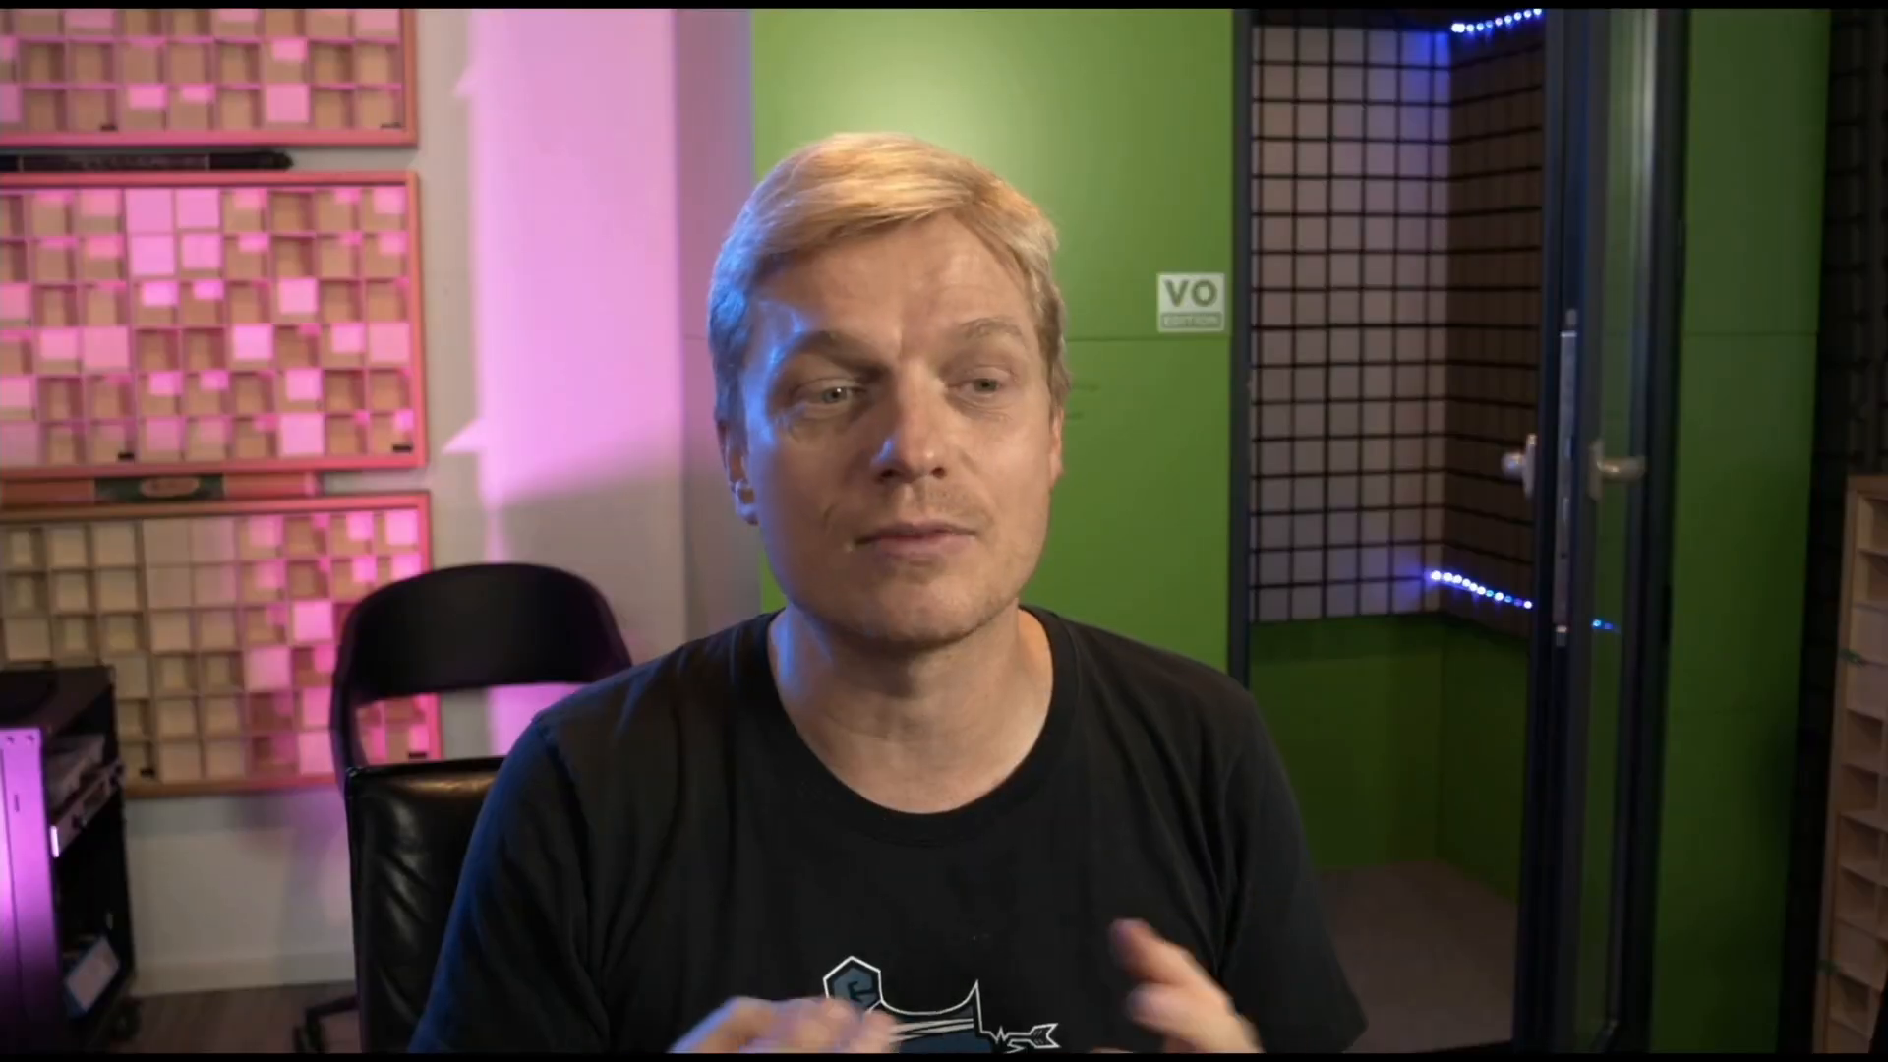